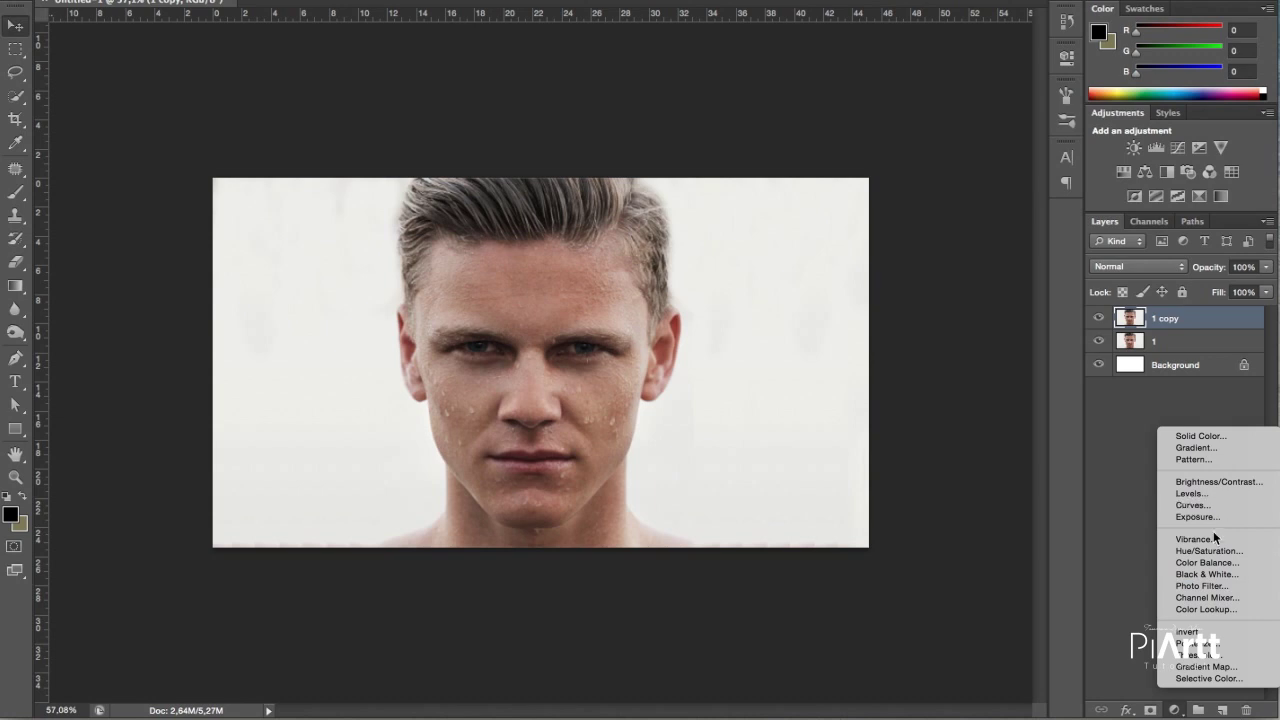
# Step: Add a Black & White adjustment layer with default values and clip it to the 1 copy layer
pyautogui.click(1205, 574)
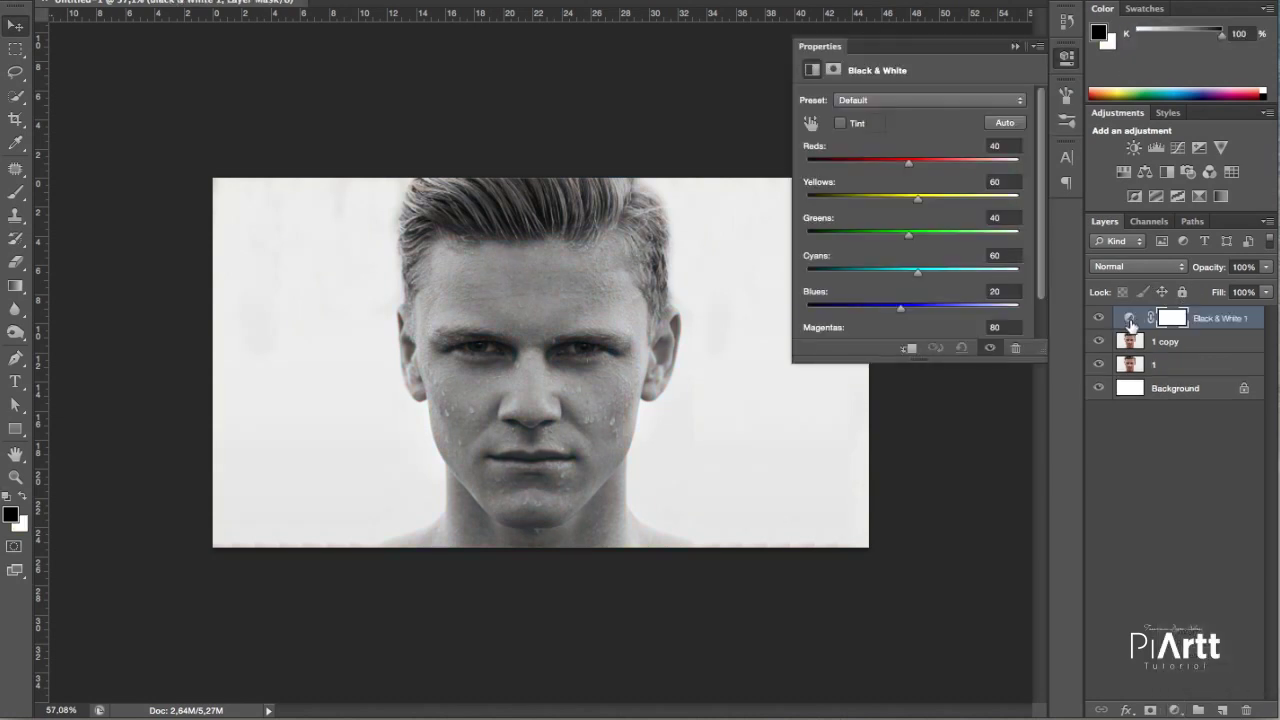
pyautogui.click(910, 348)
pyautogui.click(1014, 48)
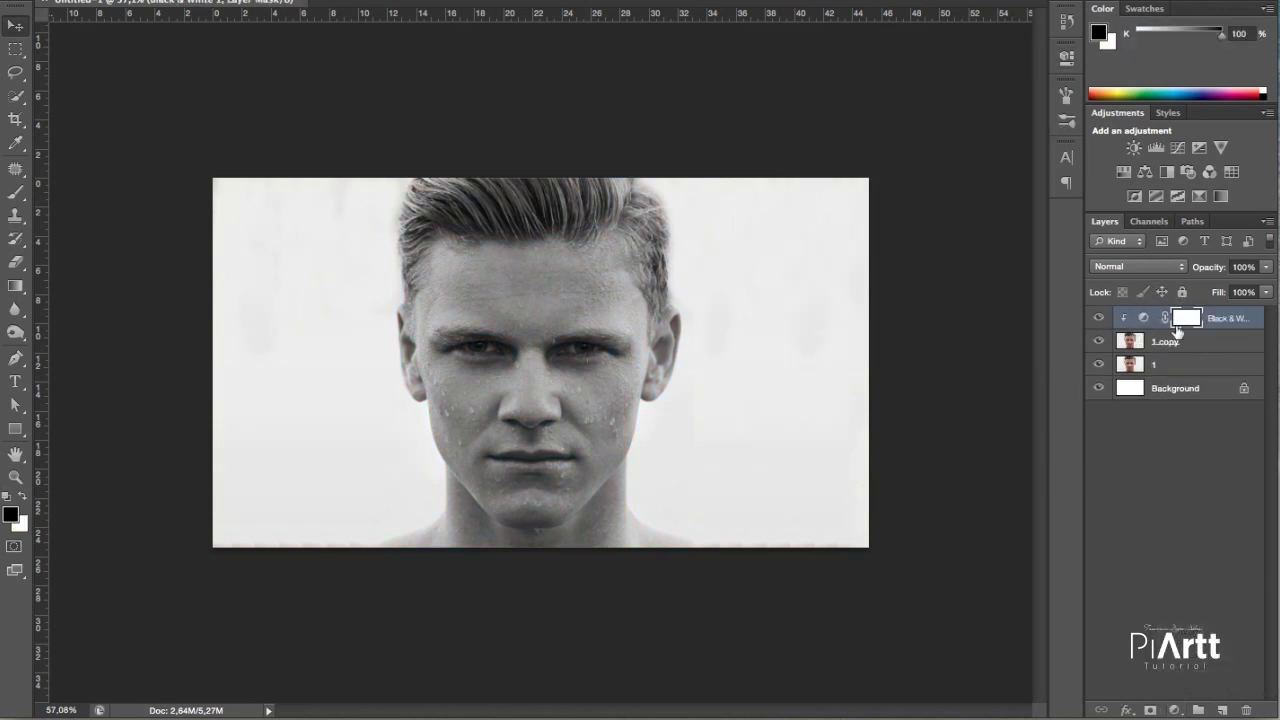
# Step: Convert the Black & White adjustment and the 1 copy layer together into one smart object
pyautogui.keyDown('shift'); pyautogui.click(1175, 340); pyautogui.keyUp('shift')
pyautogui.rightClick(1175, 338)
pyautogui.click(1090, 252)
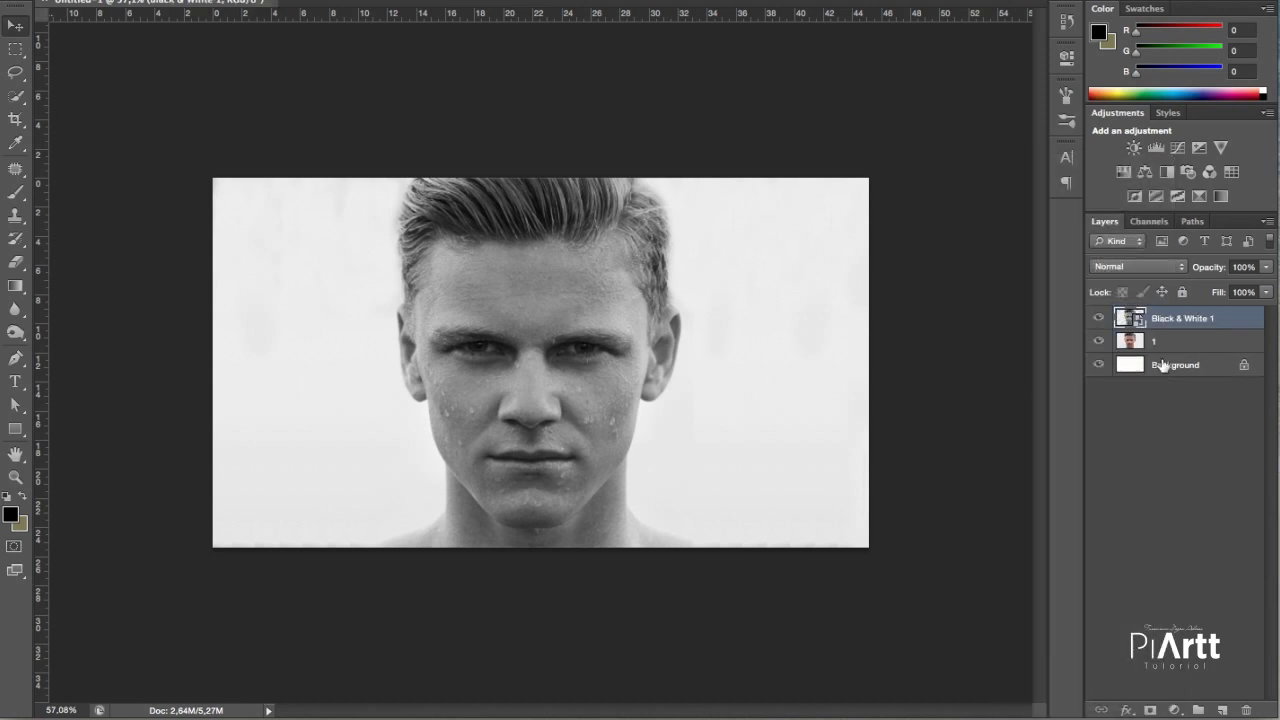
# Step: Select the man's face with the Quick Selection tool, leaving out the hair, ears and neck
pyautogui.press('w')
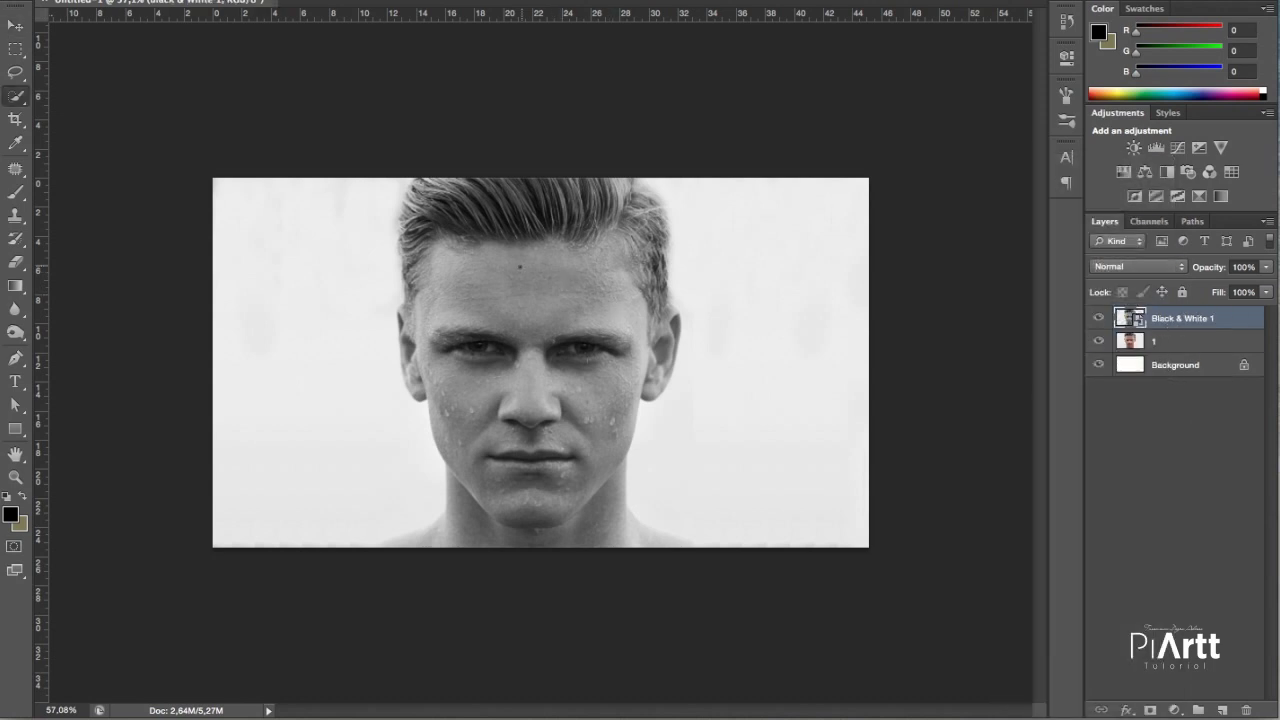
pyautogui.rightClick(19, 98)
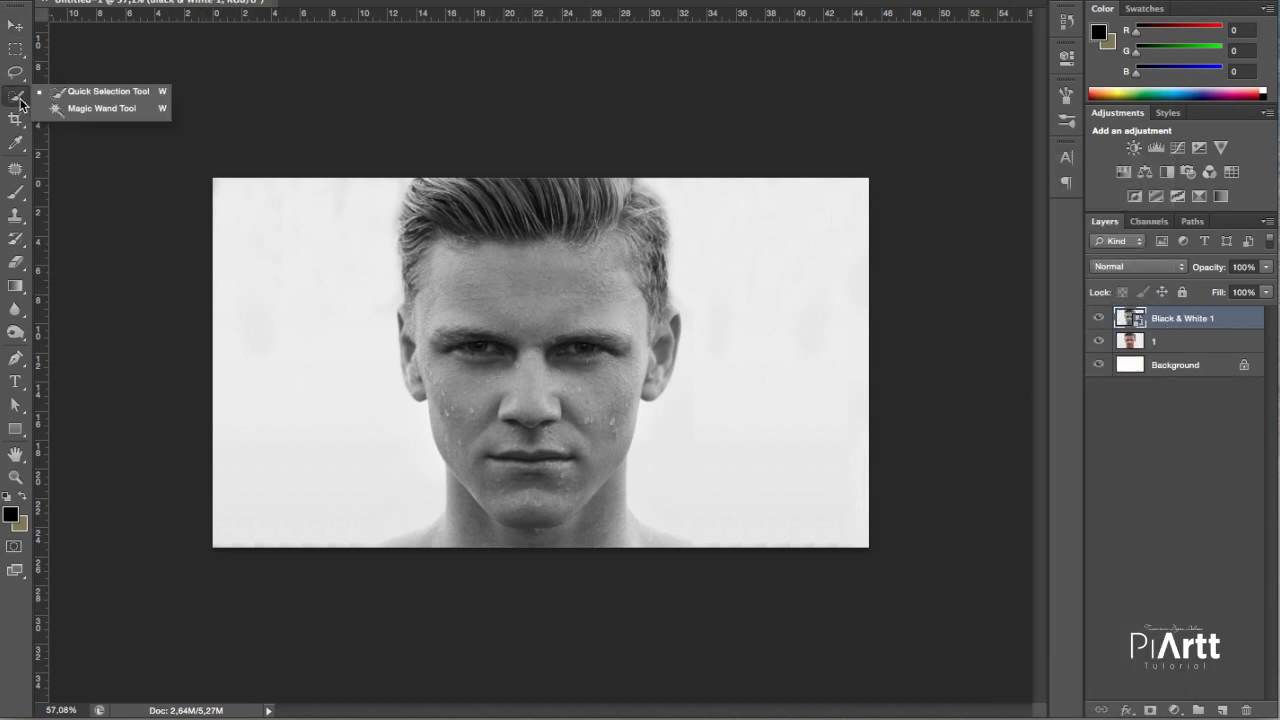
pyautogui.click(83, 97)
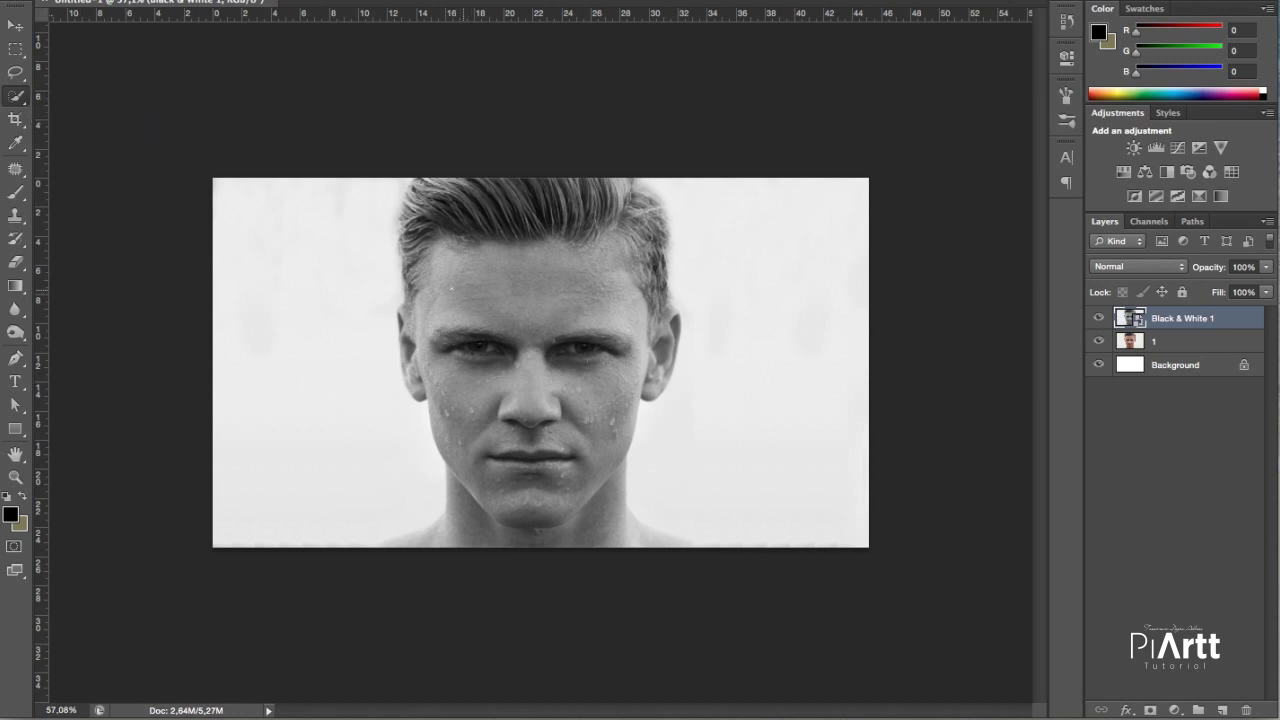
pyautogui.moveTo(442, 262)
pyautogui.mouseDown()
pyautogui.moveTo(495, 283)
pyautogui.moveTo(588, 263)
pyautogui.moveTo(619, 335)
pyautogui.moveTo(576, 430)
pyautogui.moveTo(527, 480)
pyautogui.mouseUp()
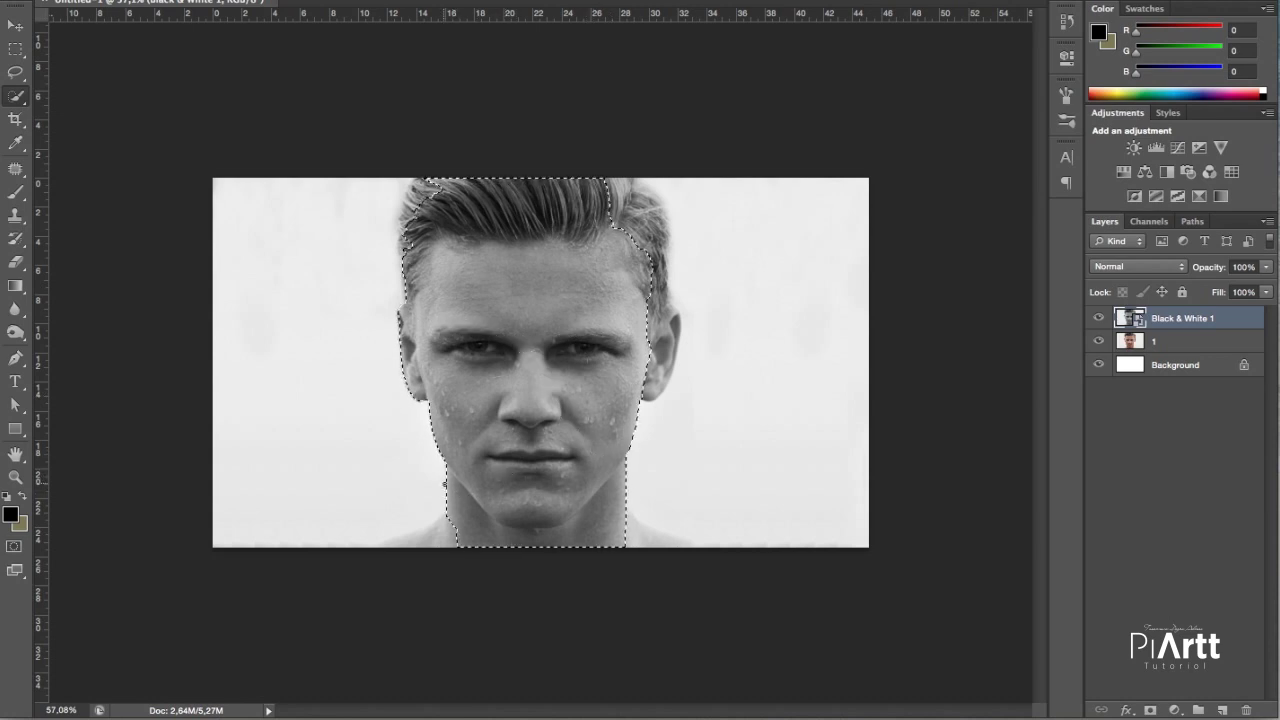
pyautogui.moveTo(449, 478)
pyautogui.mouseDown()
pyautogui.moveTo(510, 557)
pyautogui.moveTo(498, 543)
pyautogui.moveTo(607, 500)
pyautogui.mouseUp()
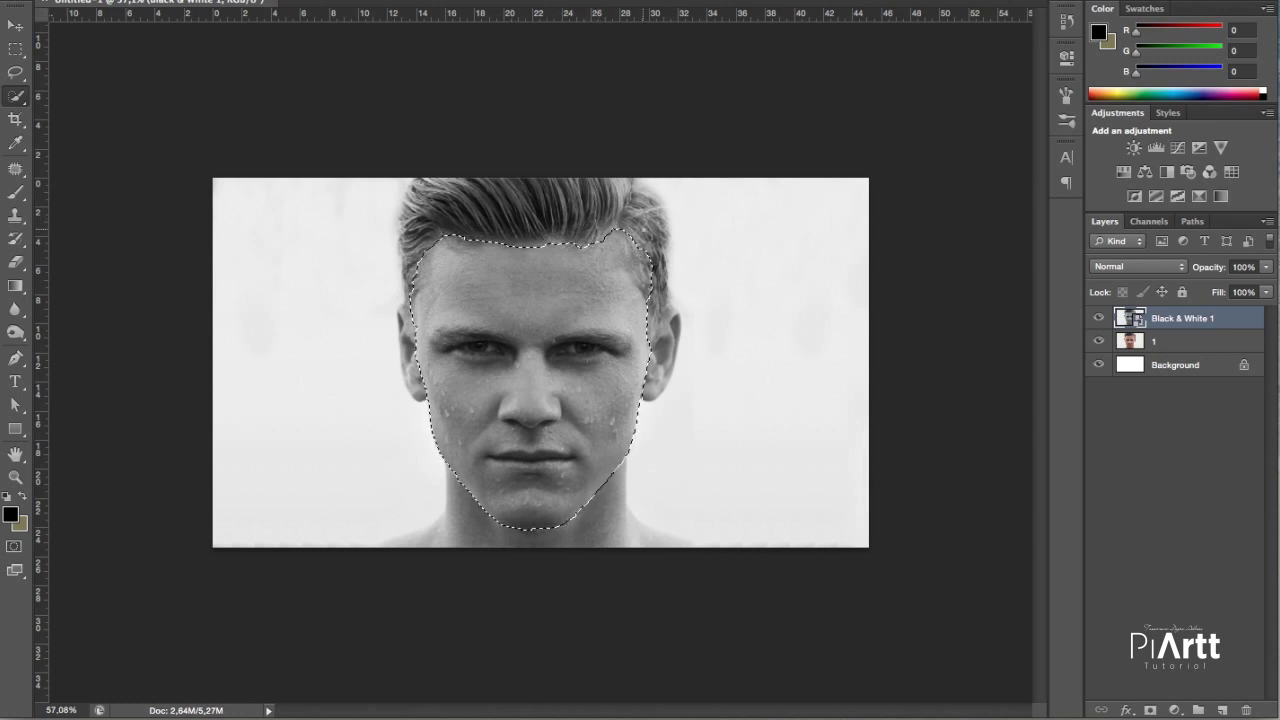
pyautogui.keyDown('alt'); pyautogui.click(646, 271); pyautogui.keyUp('alt')
# Step: Refine the selection edge along the hairline and both sides of the face, and output it as a layer mask
pyautogui.click(432, 2)
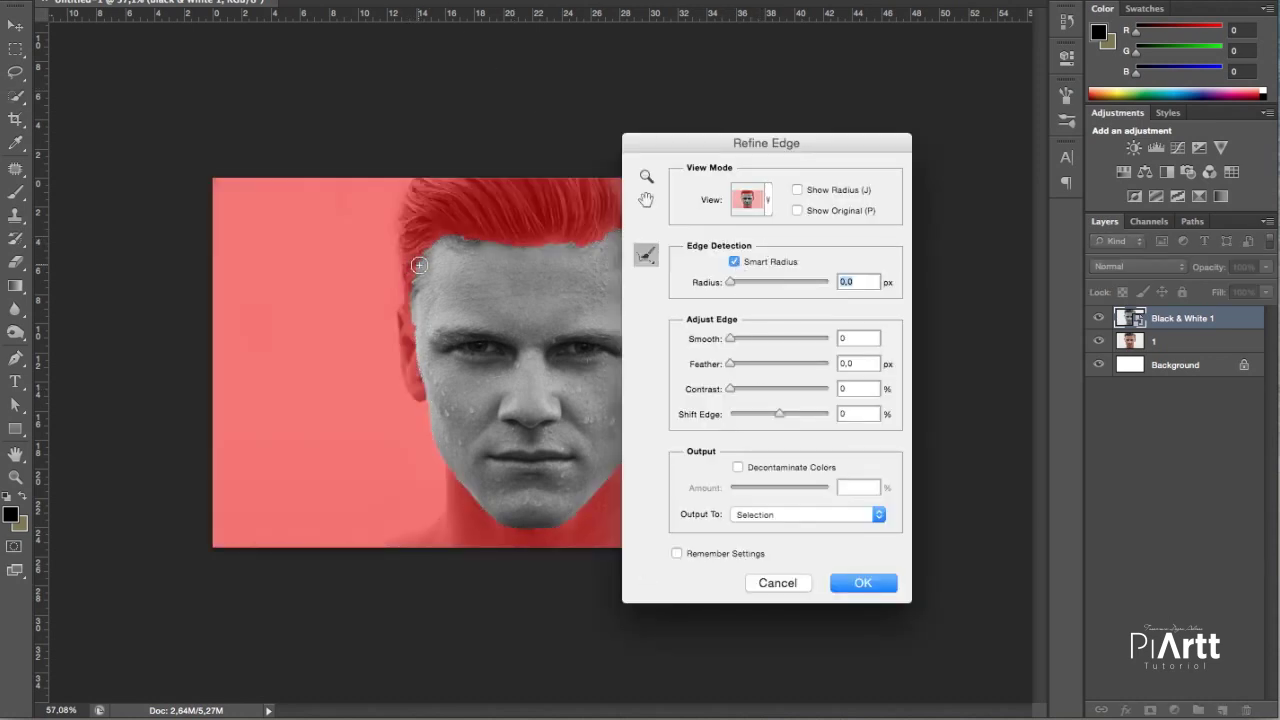
pyautogui.moveTo(418, 266); pyautogui.dragTo(411, 318)
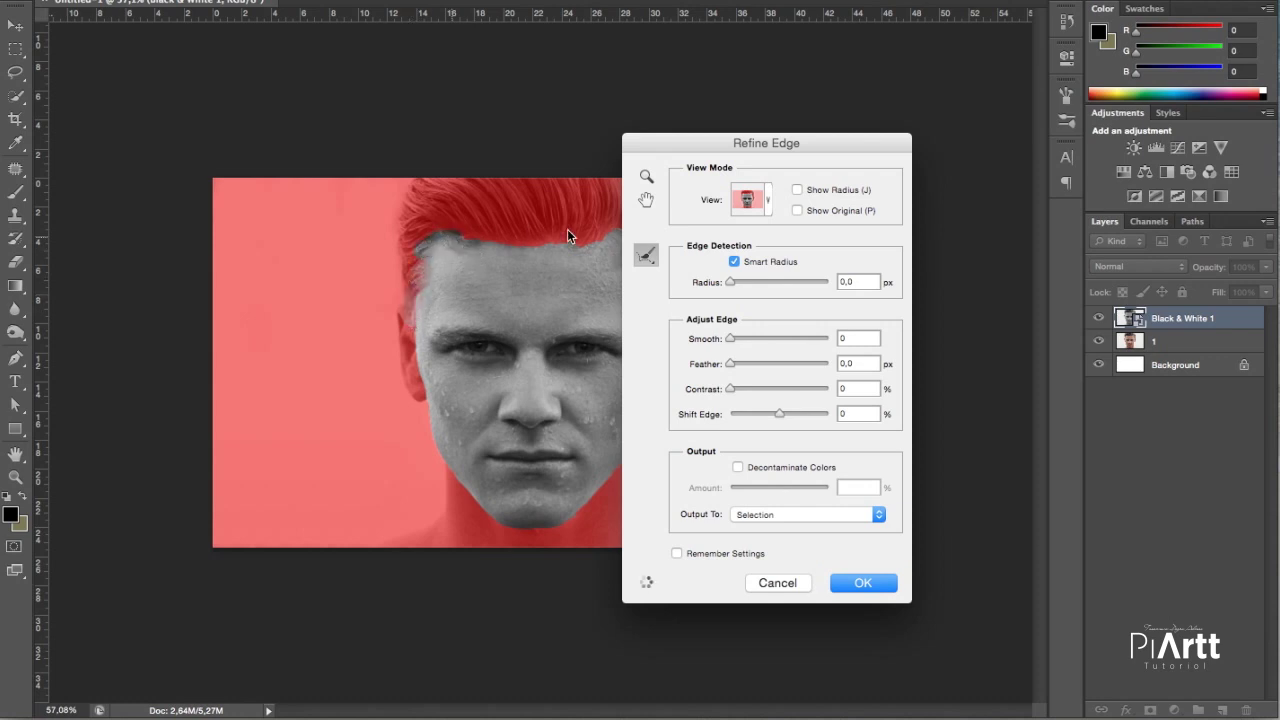
pyautogui.click(773, 517)
pyautogui.click(770, 530)
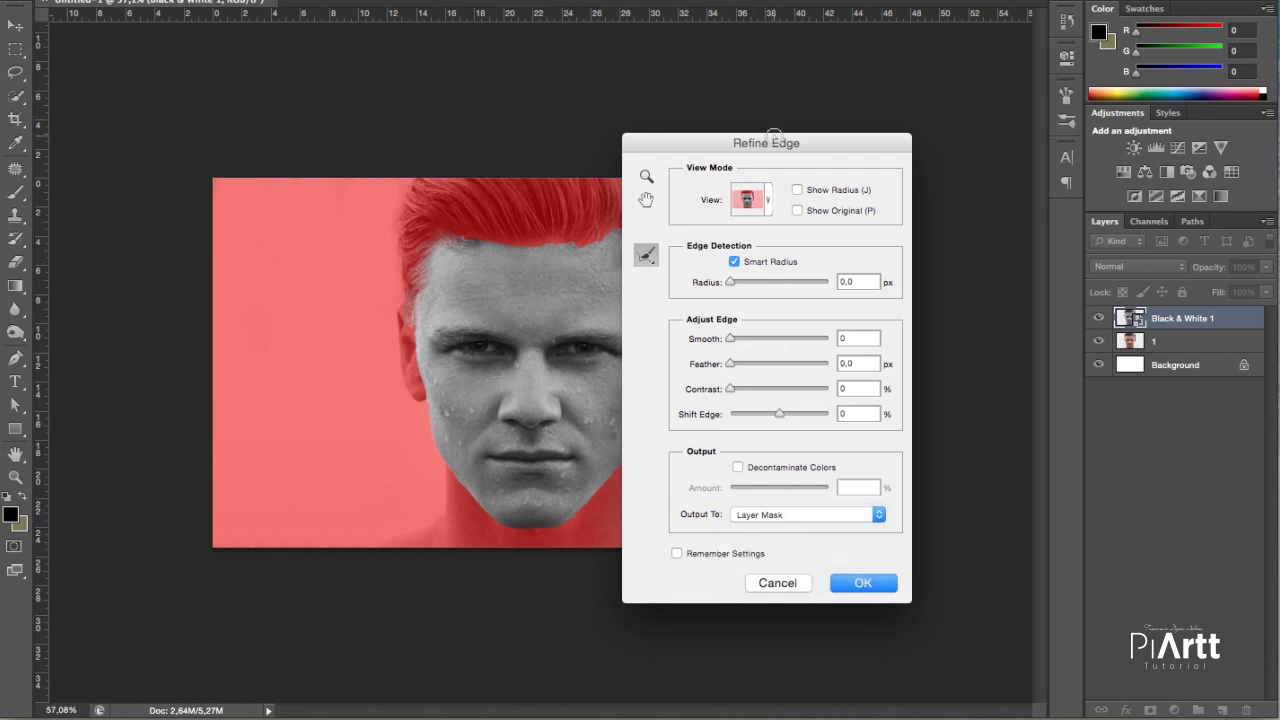
pyautogui.moveTo(777, 141); pyautogui.dragTo(412, 212)
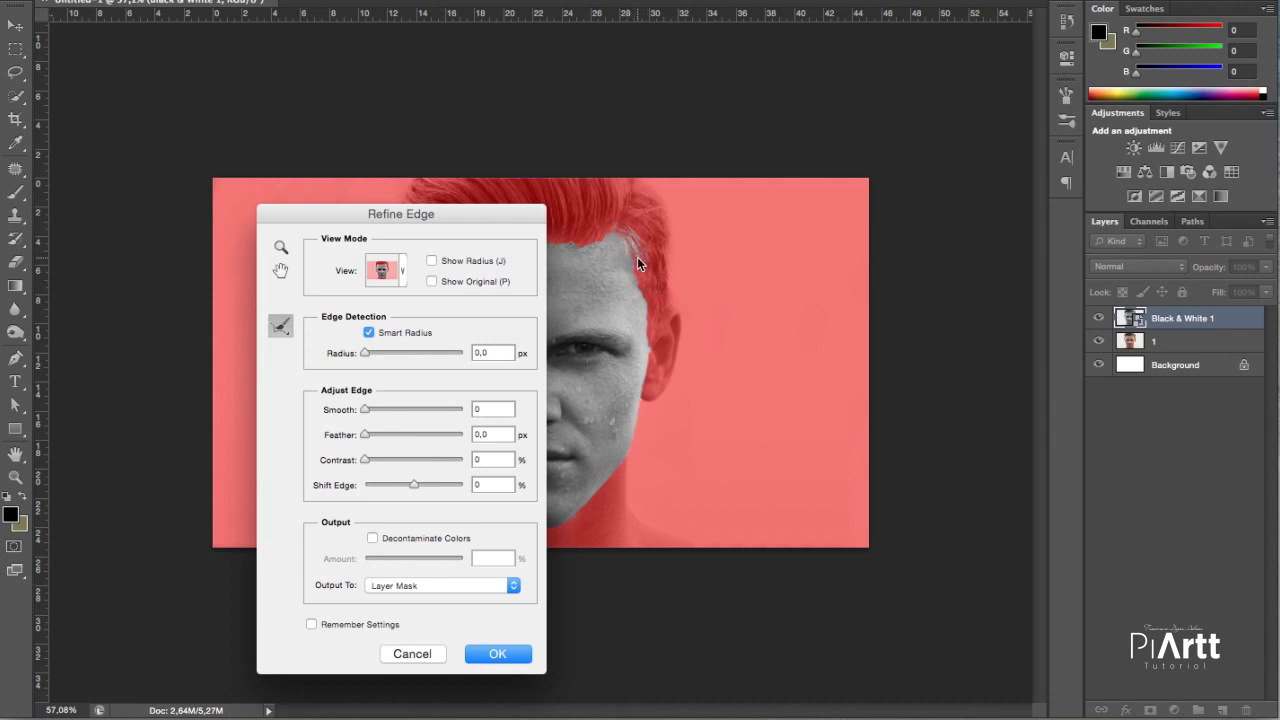
pyautogui.moveTo(640, 245); pyautogui.dragTo(650, 258)
pyautogui.moveTo(652, 304); pyautogui.dragTo(659, 362)
pyautogui.click(500, 656)
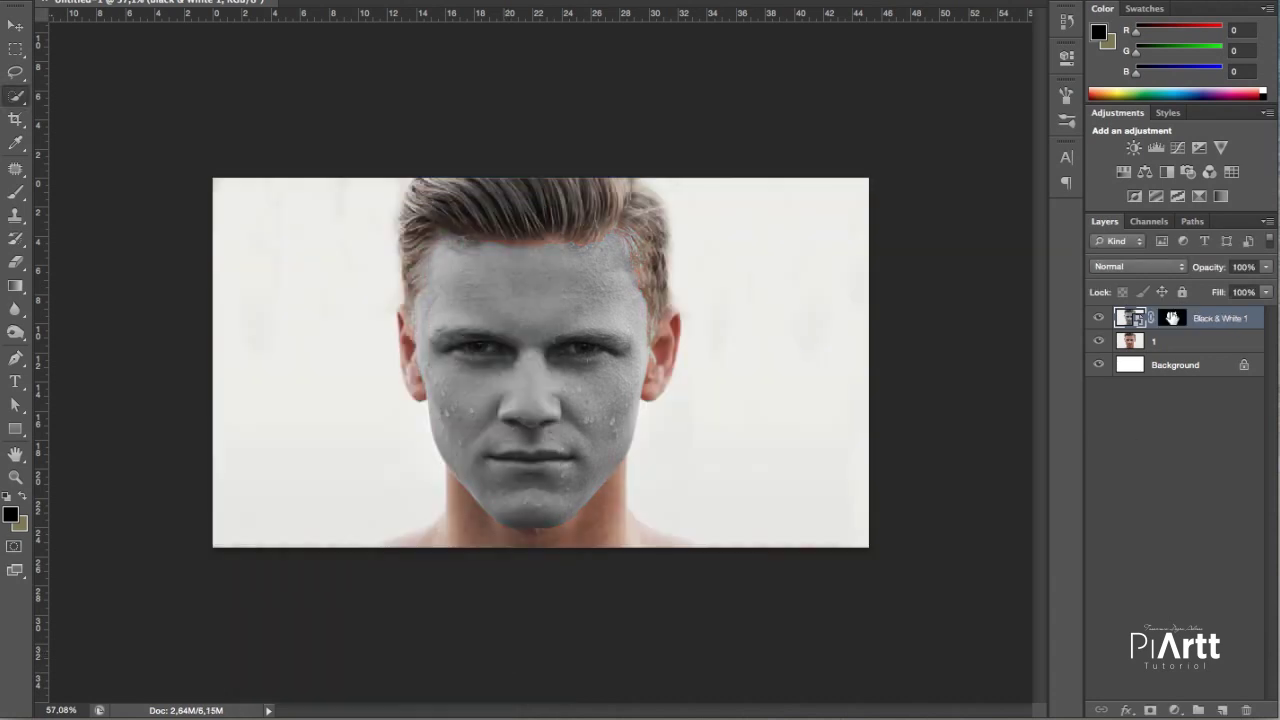
# Step: Open 5.jpg from the Piartt_Youtube/Video/2/Materiel folder in Photoshop
pyautogui.hotkey('ctrl', 'Up')
pyautogui.click(528, 314)
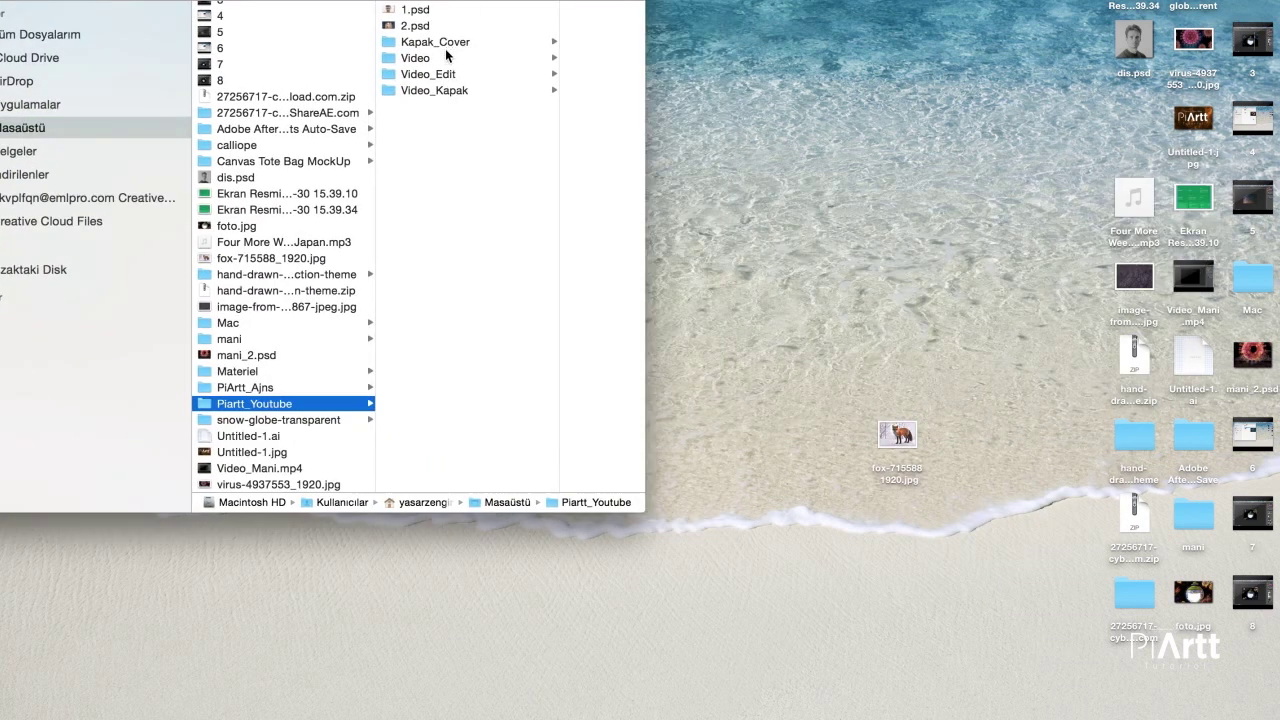
pyautogui.click(447, 75)
pyautogui.click(402, 58)
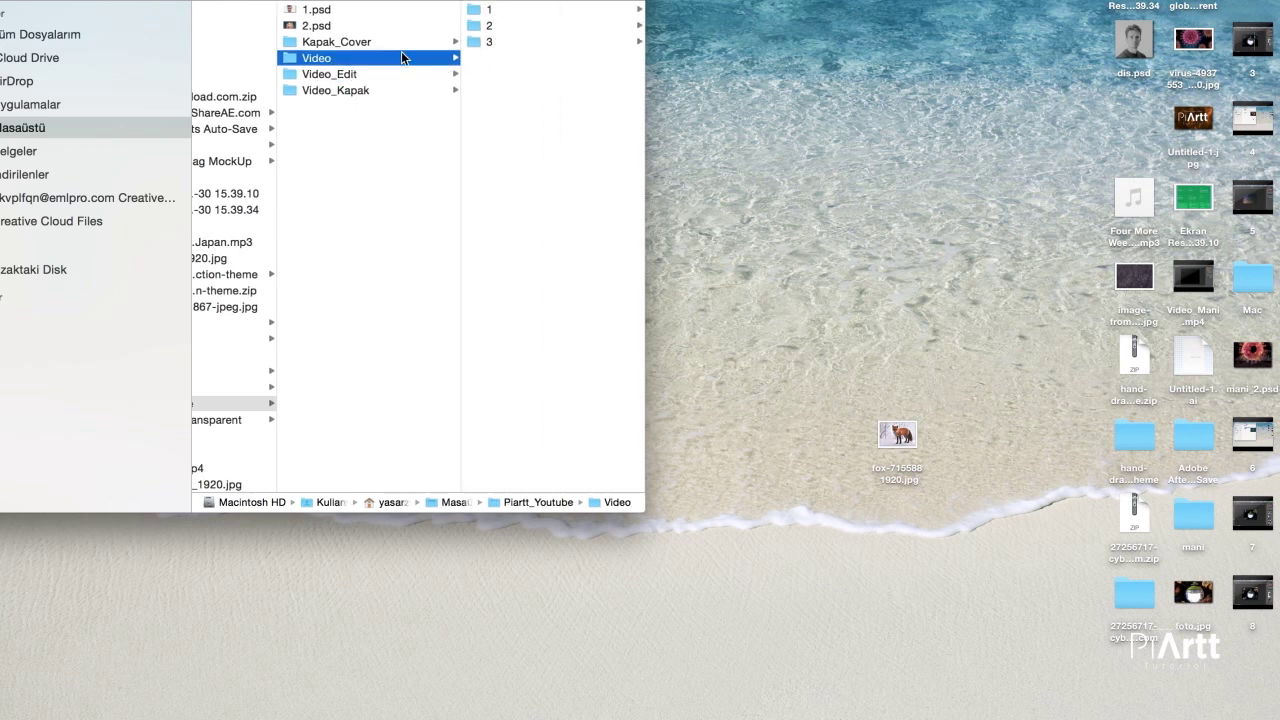
pyautogui.click(482, 27)
pyautogui.click(505, 11)
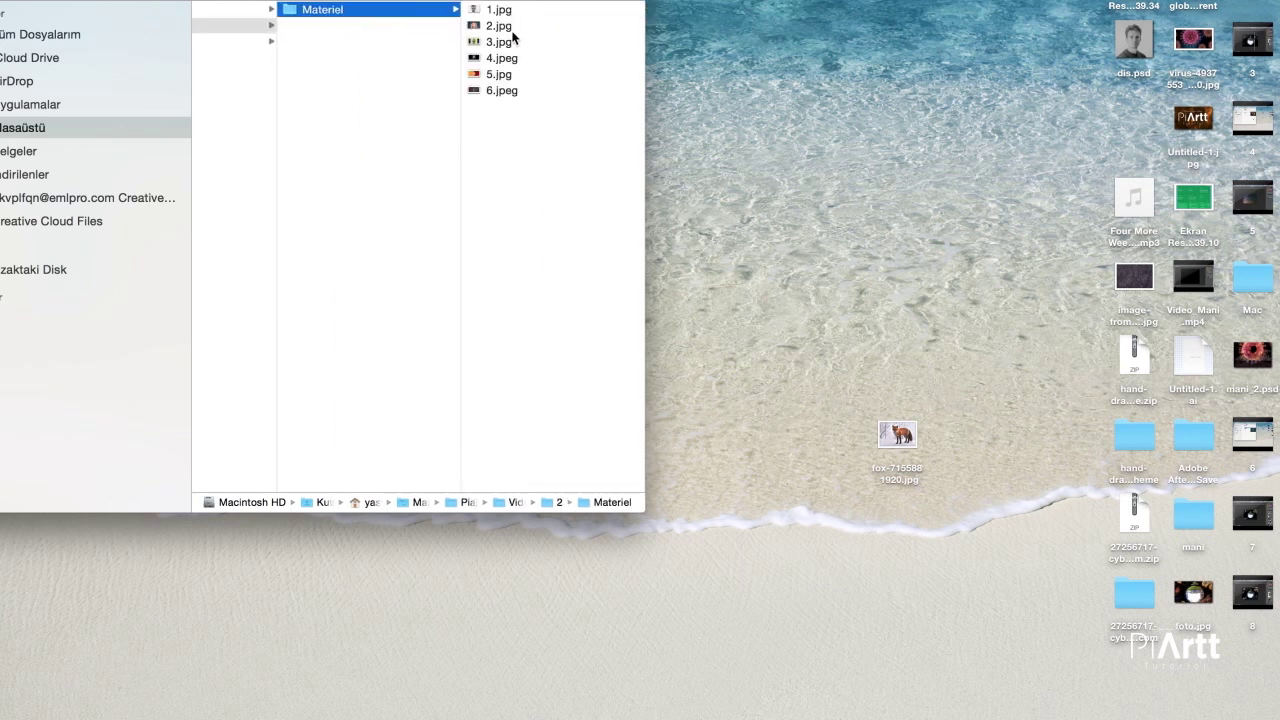
pyautogui.click(497, 63)
pyautogui.click(377, 88)
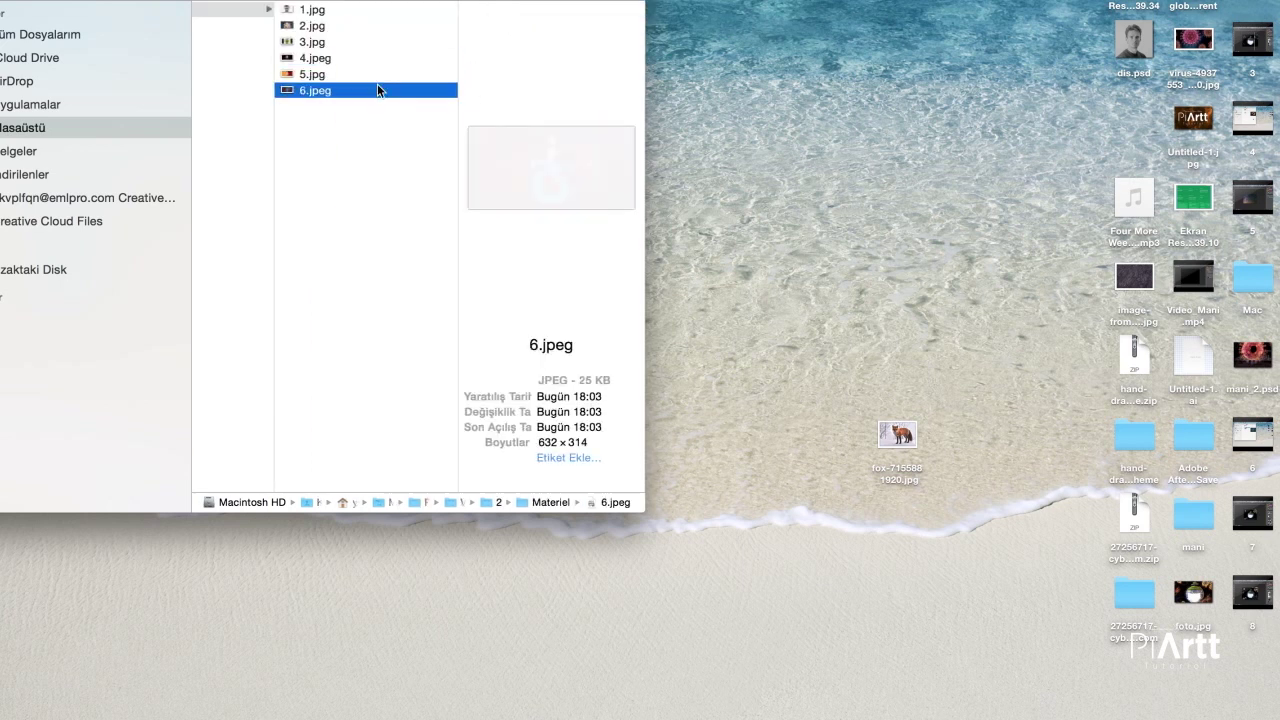
pyautogui.click(365, 74)
pyautogui.moveTo(330, 80); pyautogui.dragTo(462, 702)
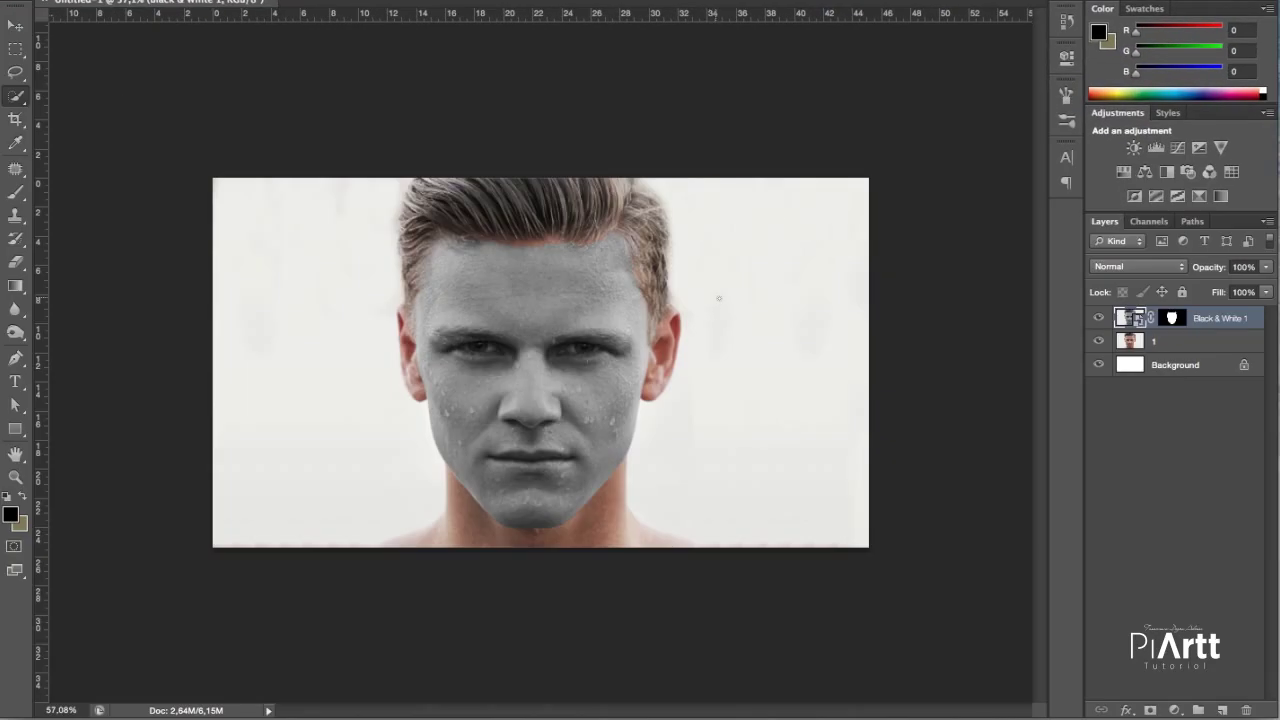
# Step: Bring the 5.jpg logo image into the portrait document and enlarge it to cover the man's face
pyautogui.press('v')
pyautogui.moveTo(613, 298); pyautogui.dragTo(580, 384)
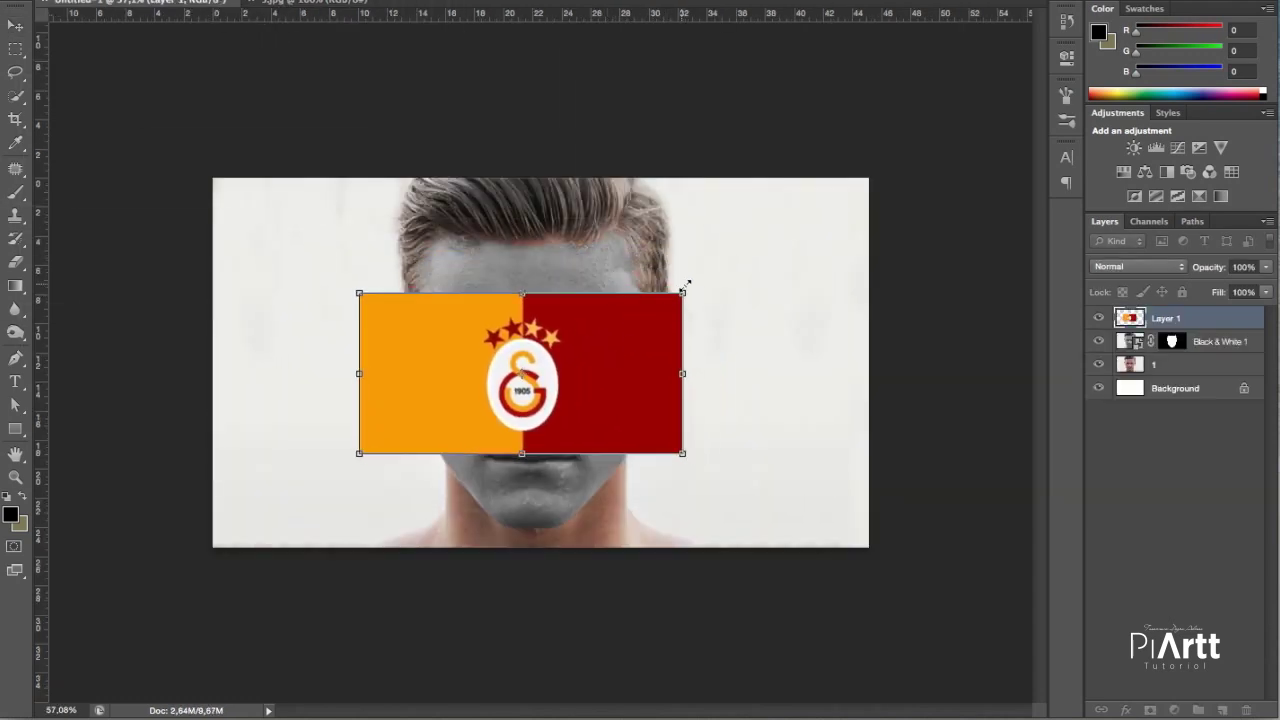
pyautogui.moveTo(686, 291); pyautogui.dragTo(808, 203)
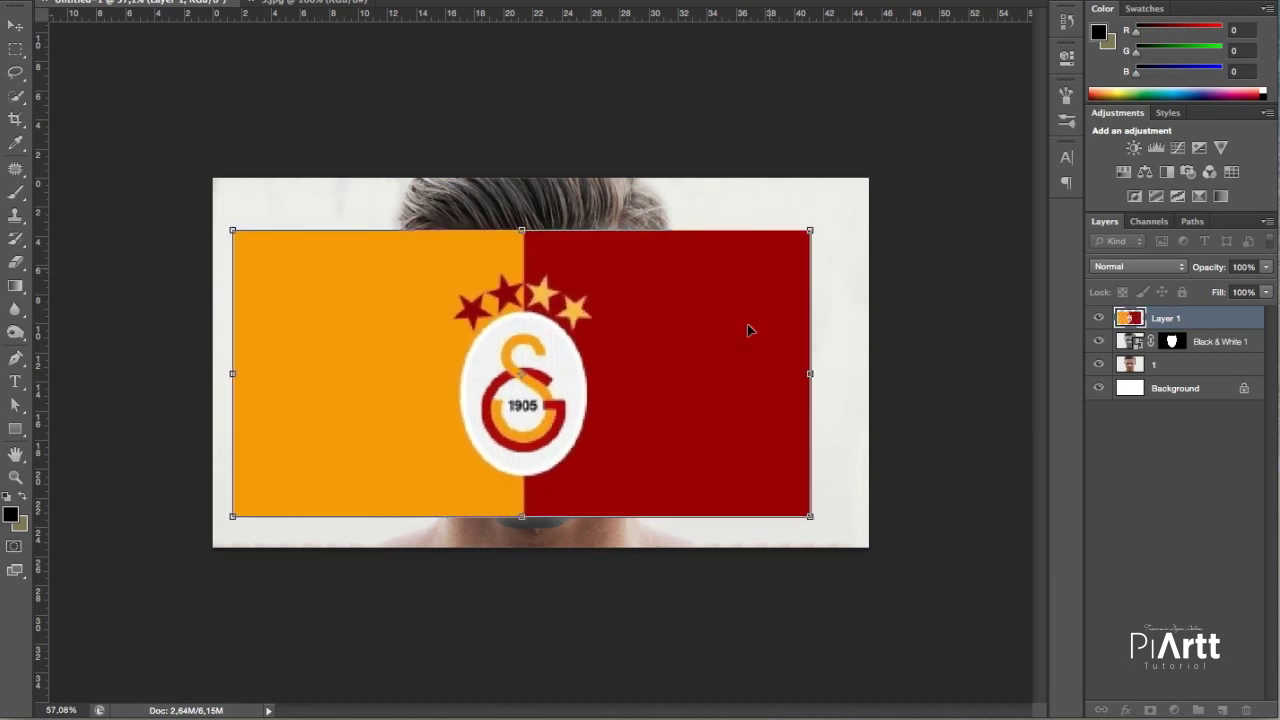
pyautogui.moveTo(747, 325)
pyautogui.mouseDown()
pyautogui.moveTo(745, 348)
pyautogui.moveTo(745, 334)
pyautogui.mouseUp()
pyautogui.press('Return')
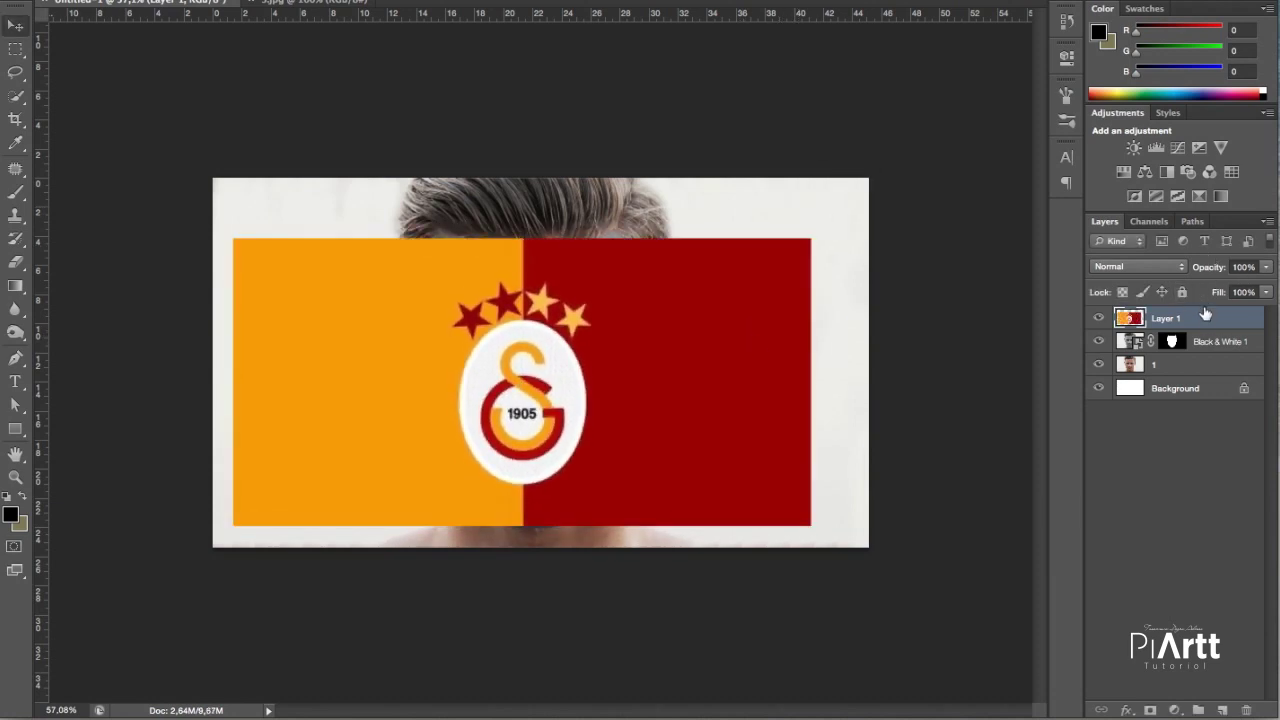
# Step: Lower the opacity of Layer 1 to 41% so the face shows through the logo
pyautogui.click(1266, 267)
pyautogui.moveTo(1266, 285); pyautogui.dragTo(1219, 287)
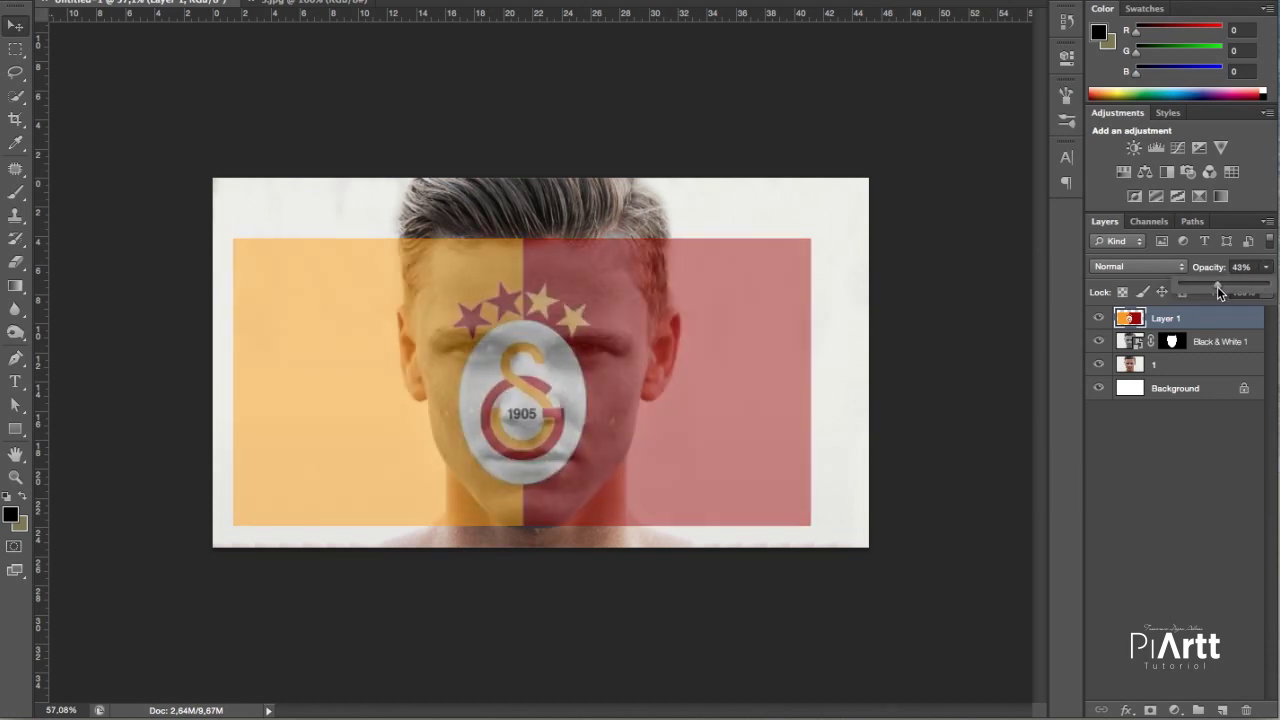
pyautogui.click(747, 400)
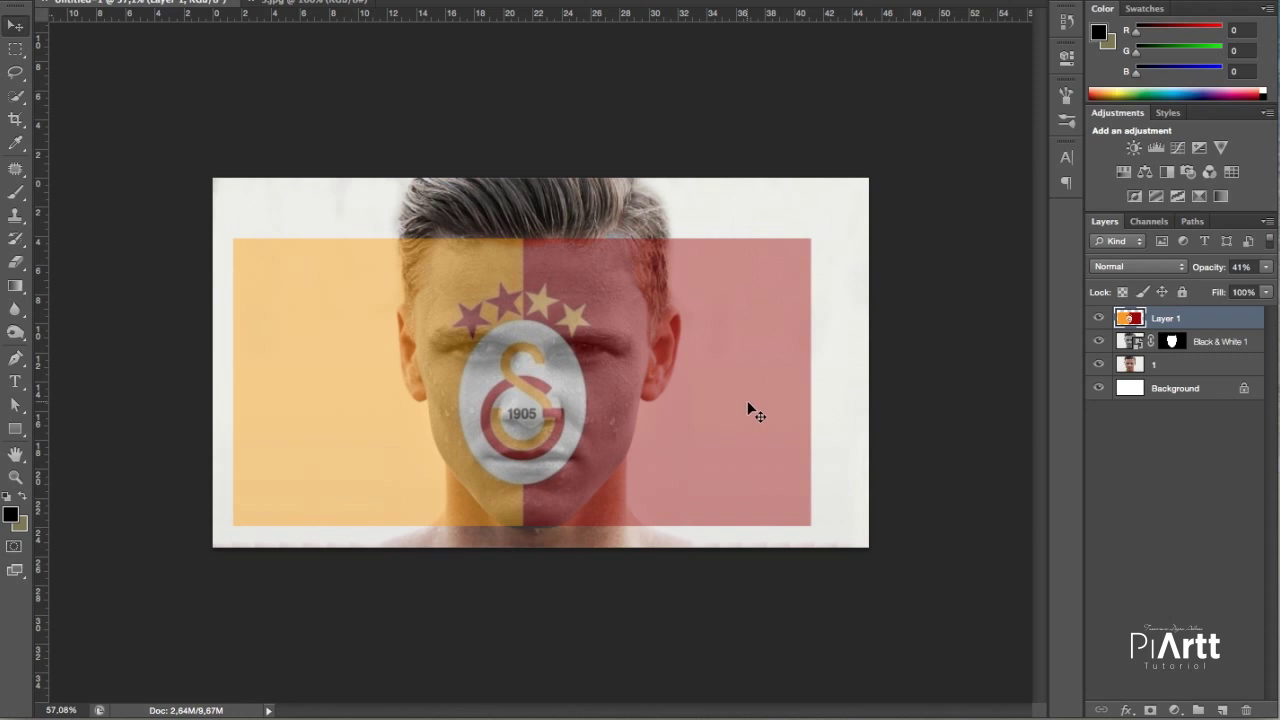
# Step: Enlarge the logo layer slightly and align it with the middle of the face
pyautogui.moveTo(747, 400); pyautogui.dragTo(750, 405)
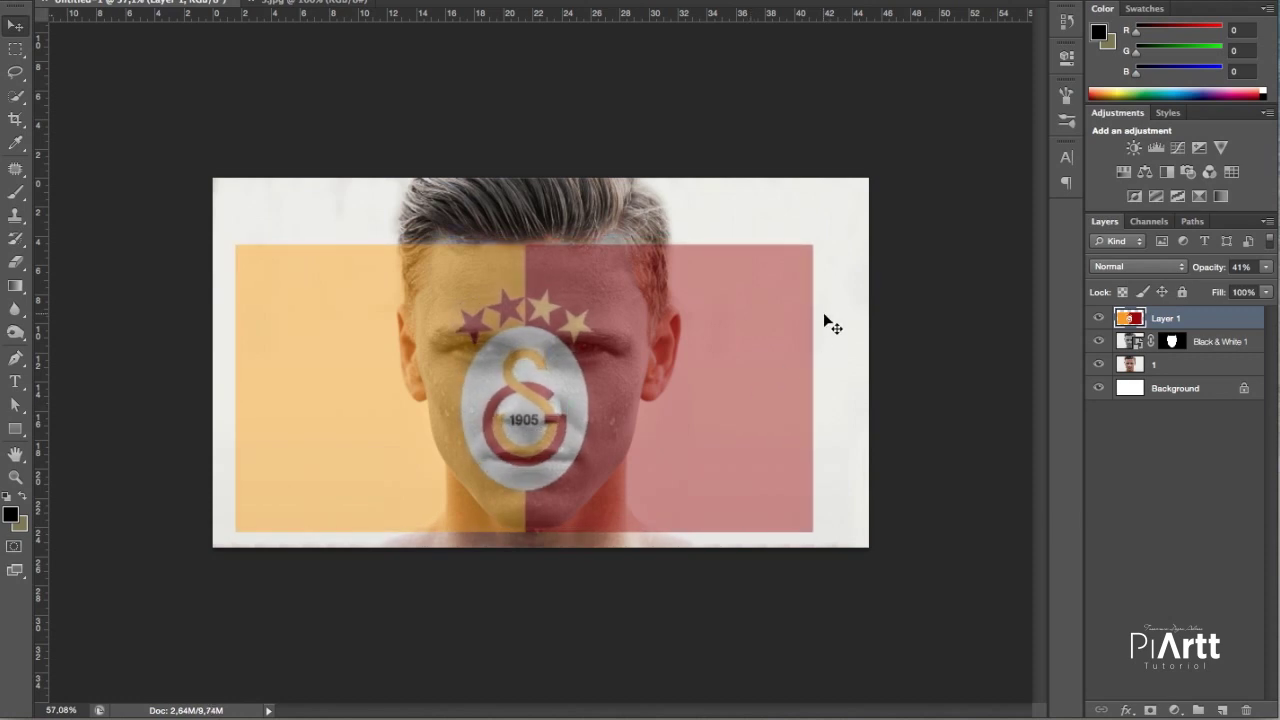
pyautogui.hotkey('ctrl', 't')
pyautogui.moveTo(812, 245); pyautogui.dragTo(822, 240)
pyautogui.moveTo(767, 304); pyautogui.dragTo(768, 300)
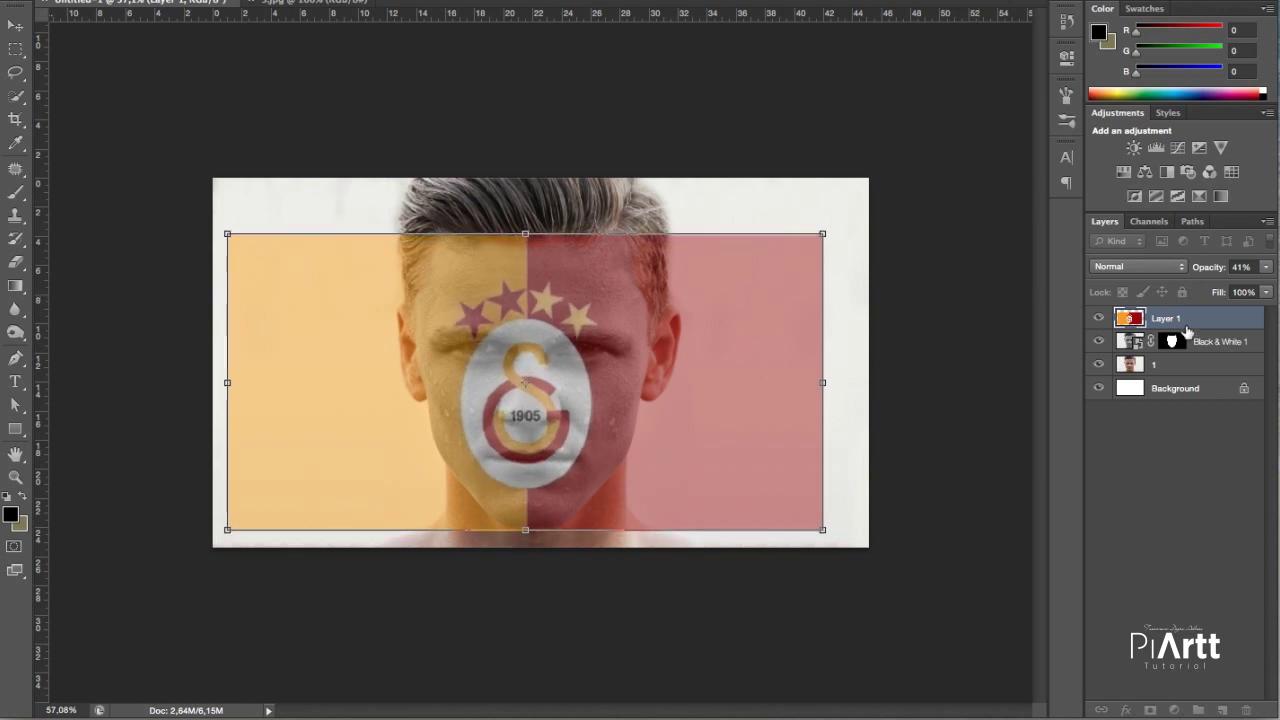
pyautogui.press('Return')
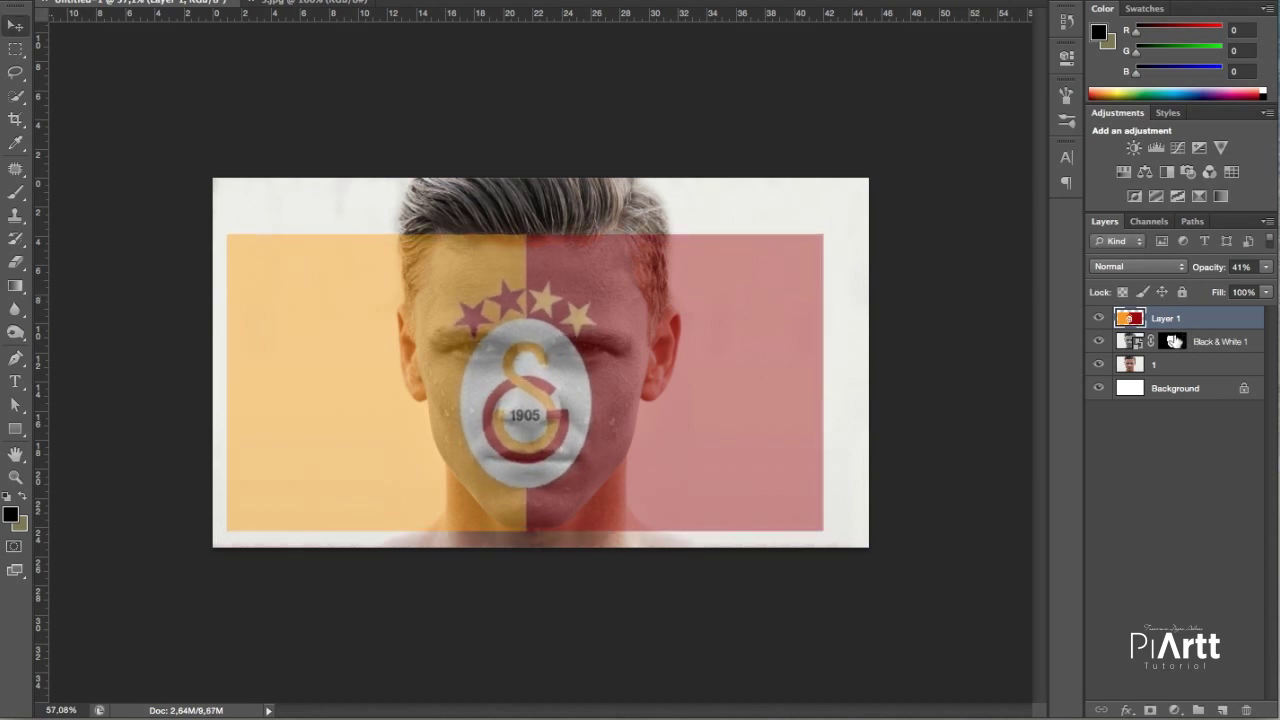
# Step: Copy the face mask from the Black & White 1 layer to Layer 1 and set Layer 1's blend mode to Overlay
pyautogui.moveTo(1174, 341); pyautogui.dragTo(1158, 322)
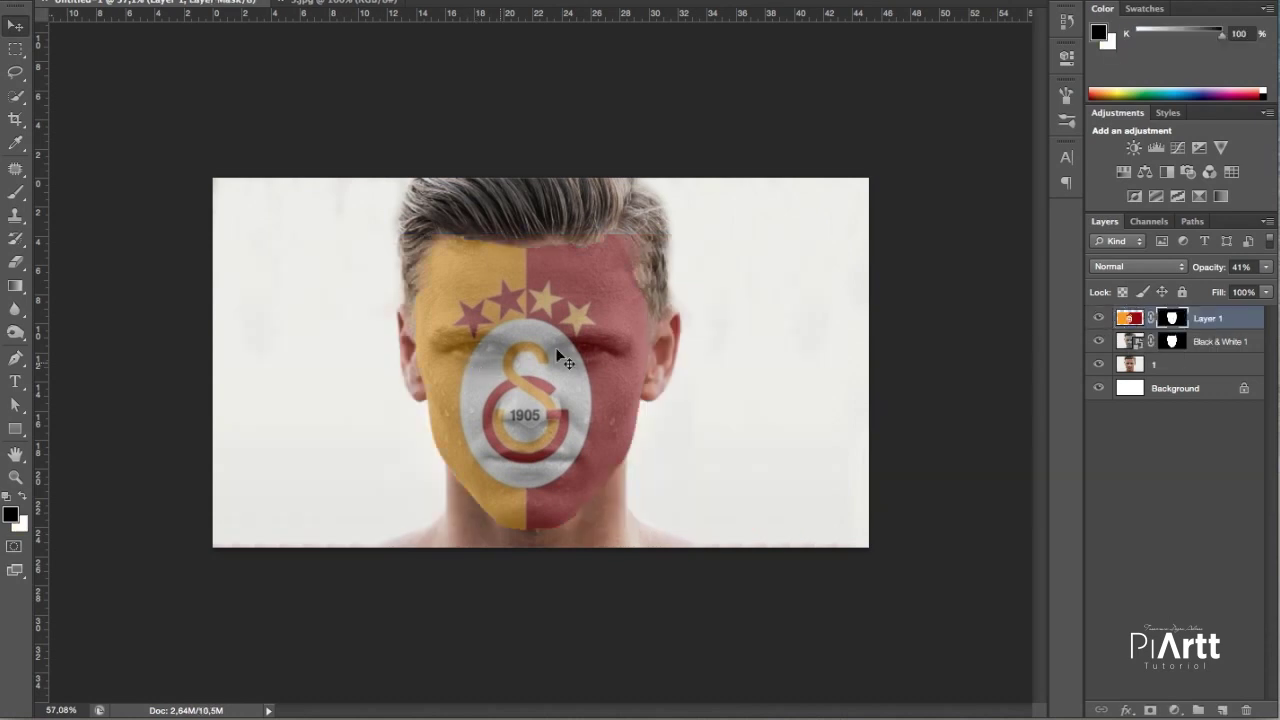
pyautogui.click(1135, 264)
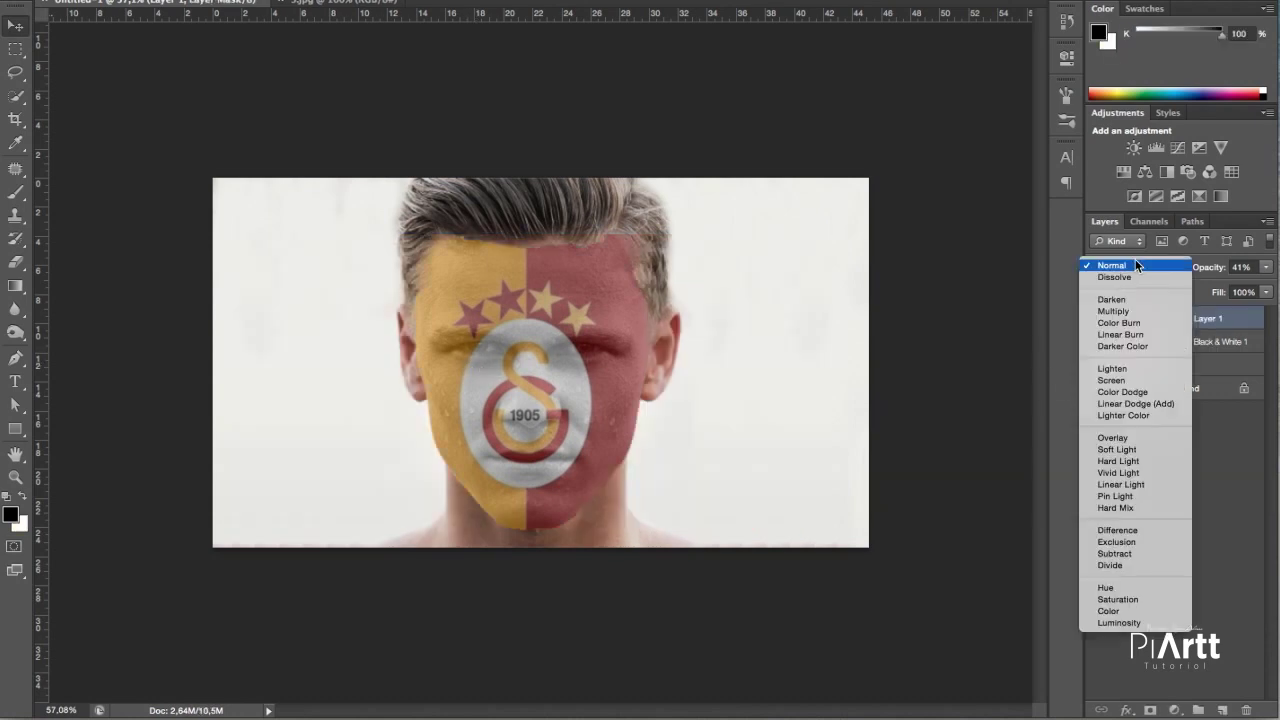
pyautogui.click(1128, 438)
# Step: Raise the opacity of Layer 1 to 96%
pyautogui.click(1266, 267)
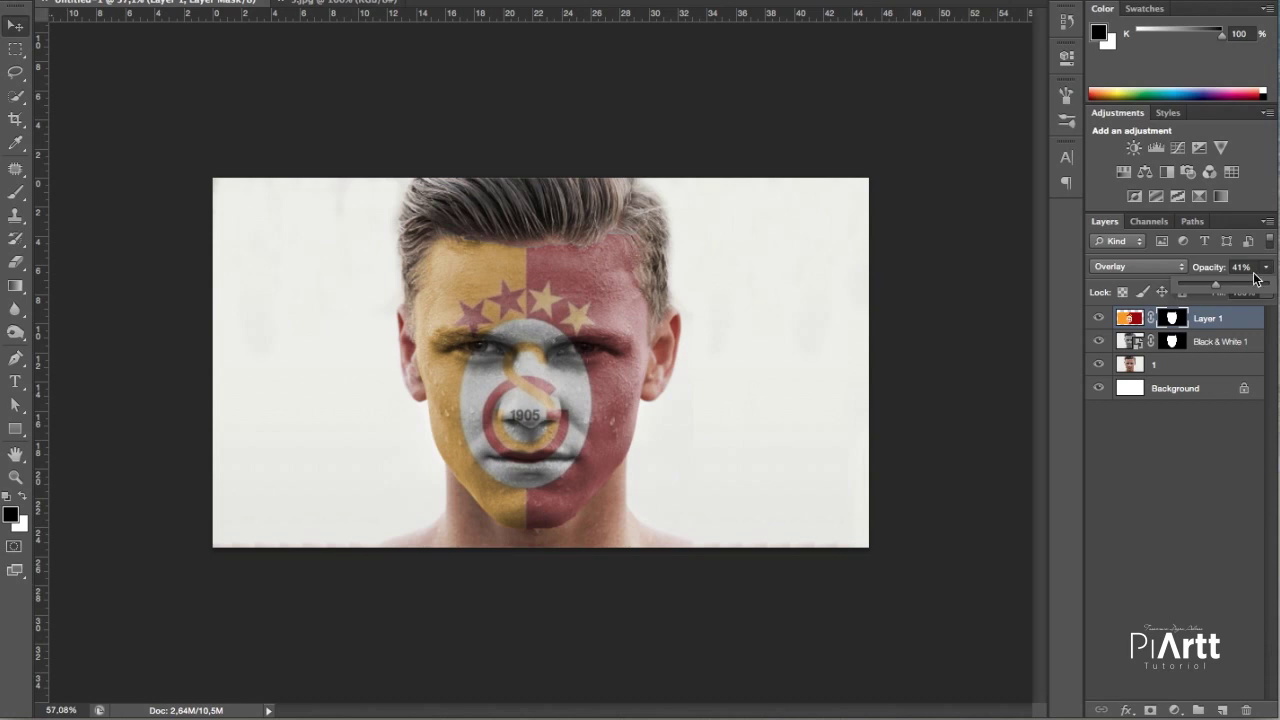
pyautogui.moveTo(1216, 285); pyautogui.dragTo(1268, 289)
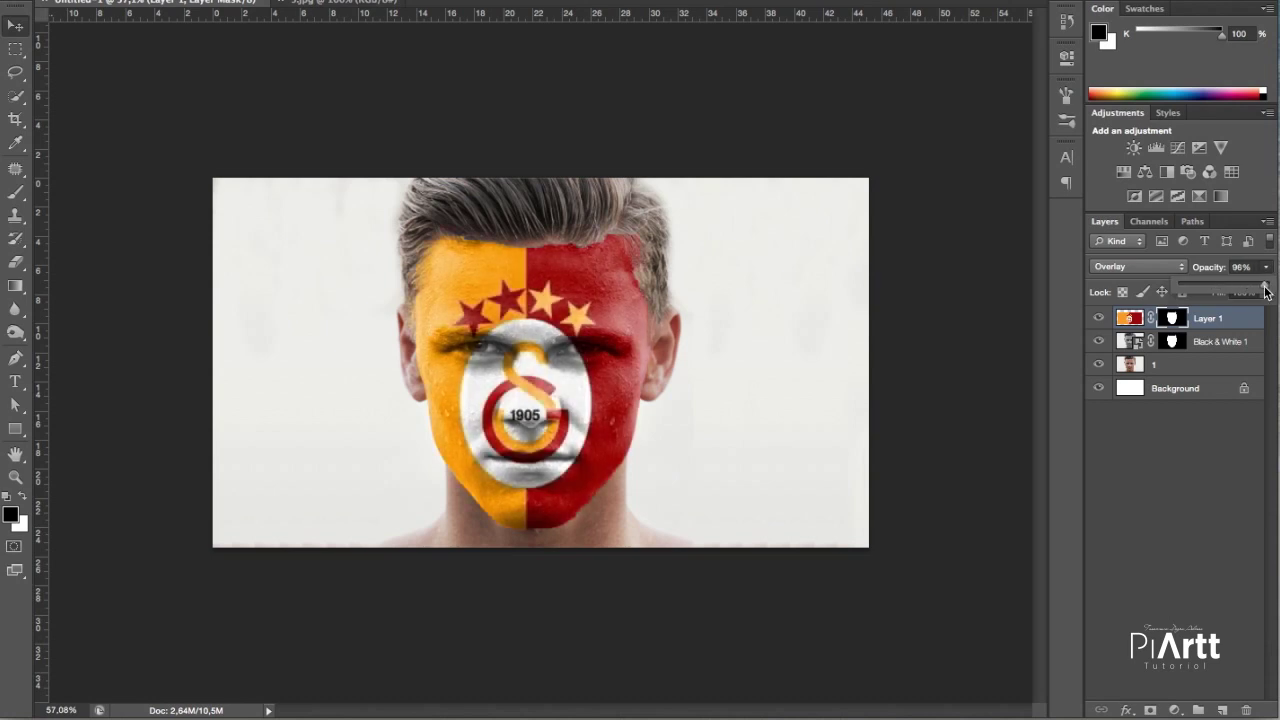
pyautogui.click(789, 316)
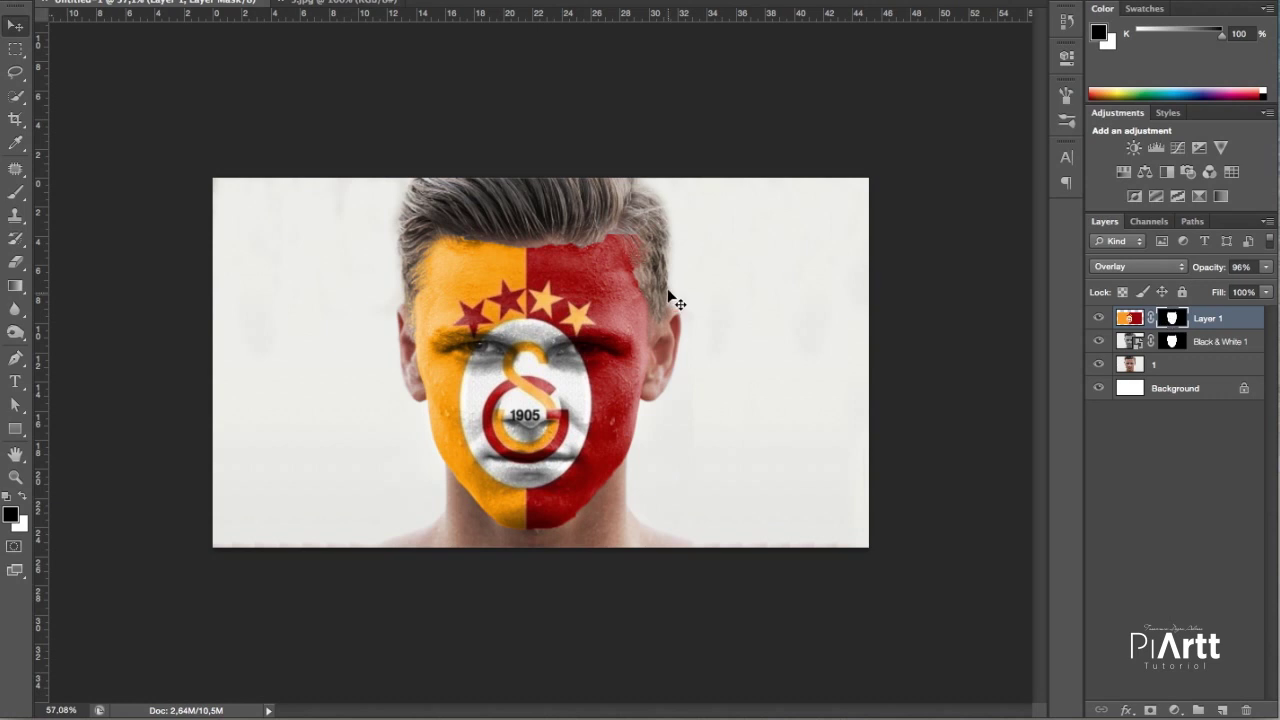
# Step: Paint black along the hairline and temples on the masks of Layer 1 and Black & White 1 to clean up the paint edge
pyautogui.press('b')
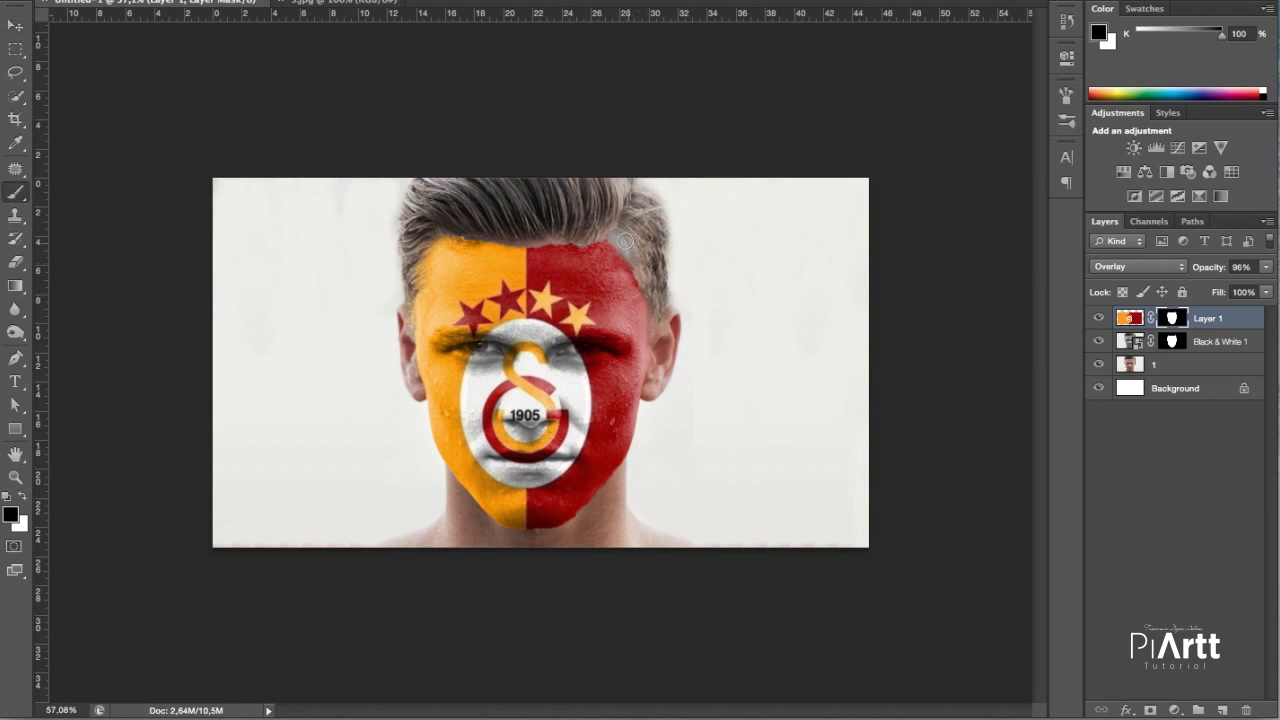
pyautogui.moveTo(612, 238)
pyautogui.mouseDown()
pyautogui.moveTo(437, 240)
pyautogui.moveTo(404, 270)
pyautogui.moveTo(419, 252)
pyautogui.moveTo(404, 319)
pyautogui.mouseUp()
pyautogui.moveTo(416, 272); pyautogui.dragTo(411, 350)
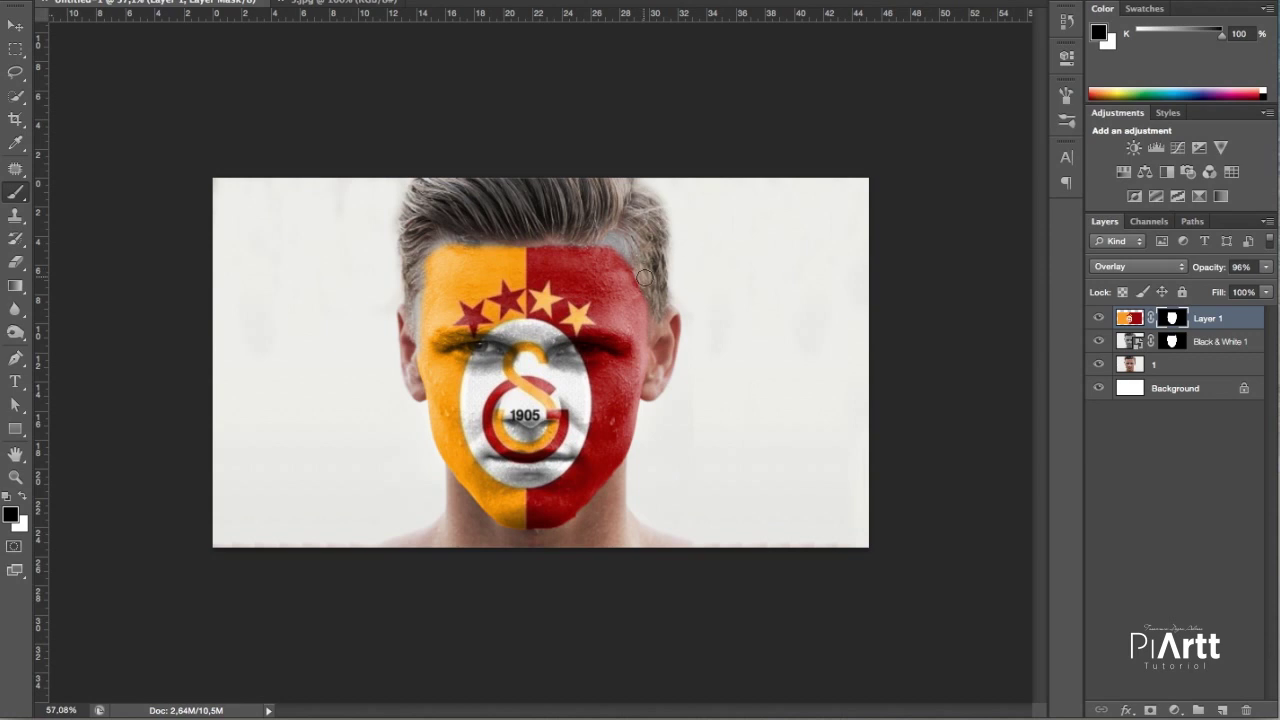
pyautogui.press('x')
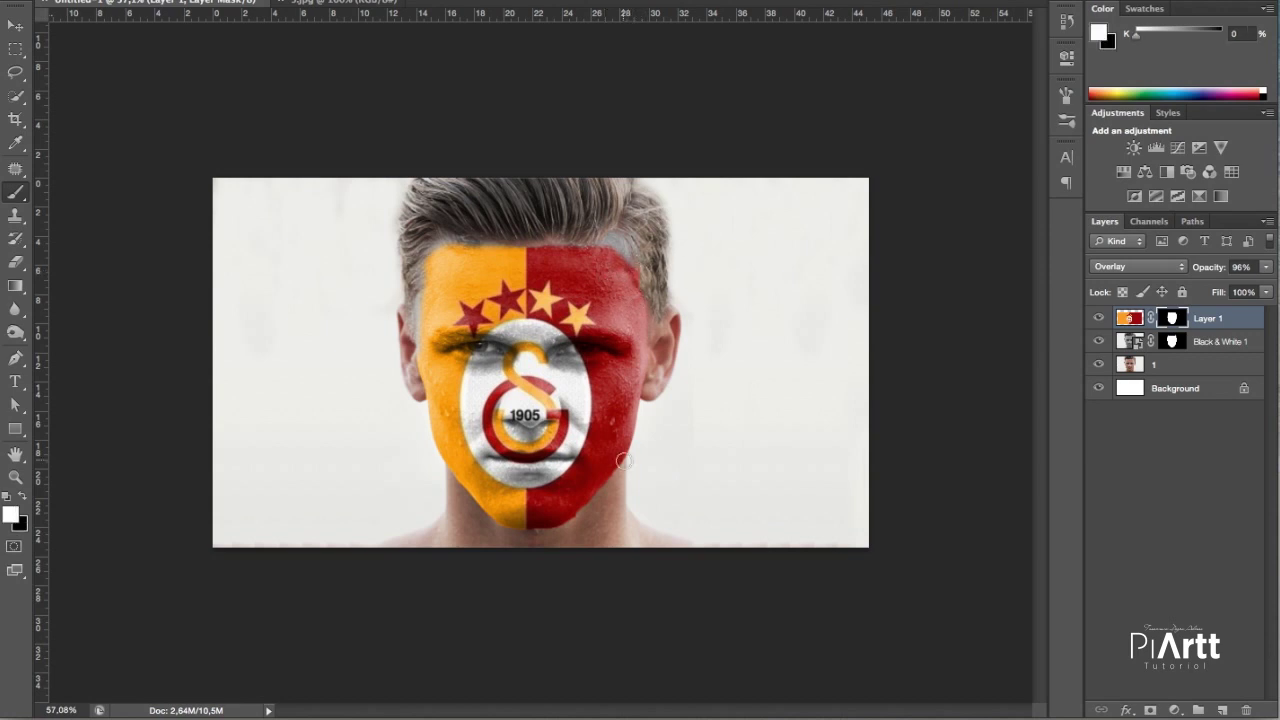
pyautogui.press('x')
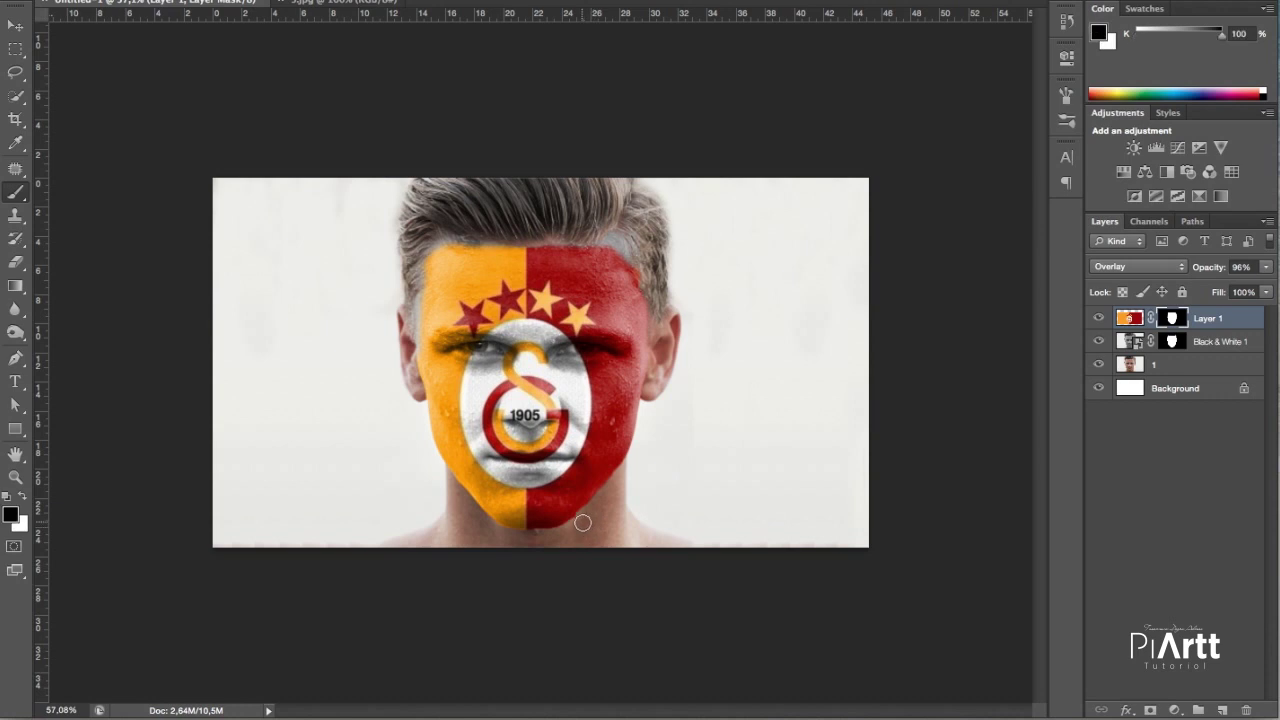
pyautogui.click(1172, 341)
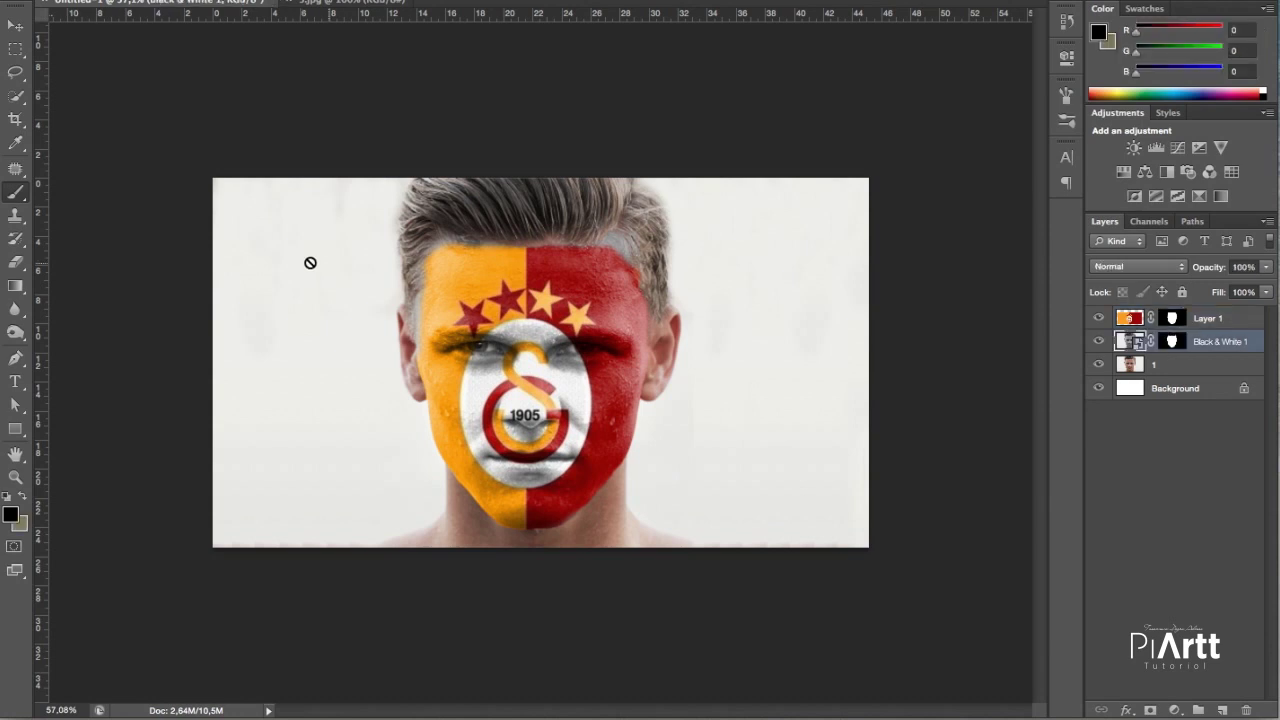
pyautogui.click(1178, 344)
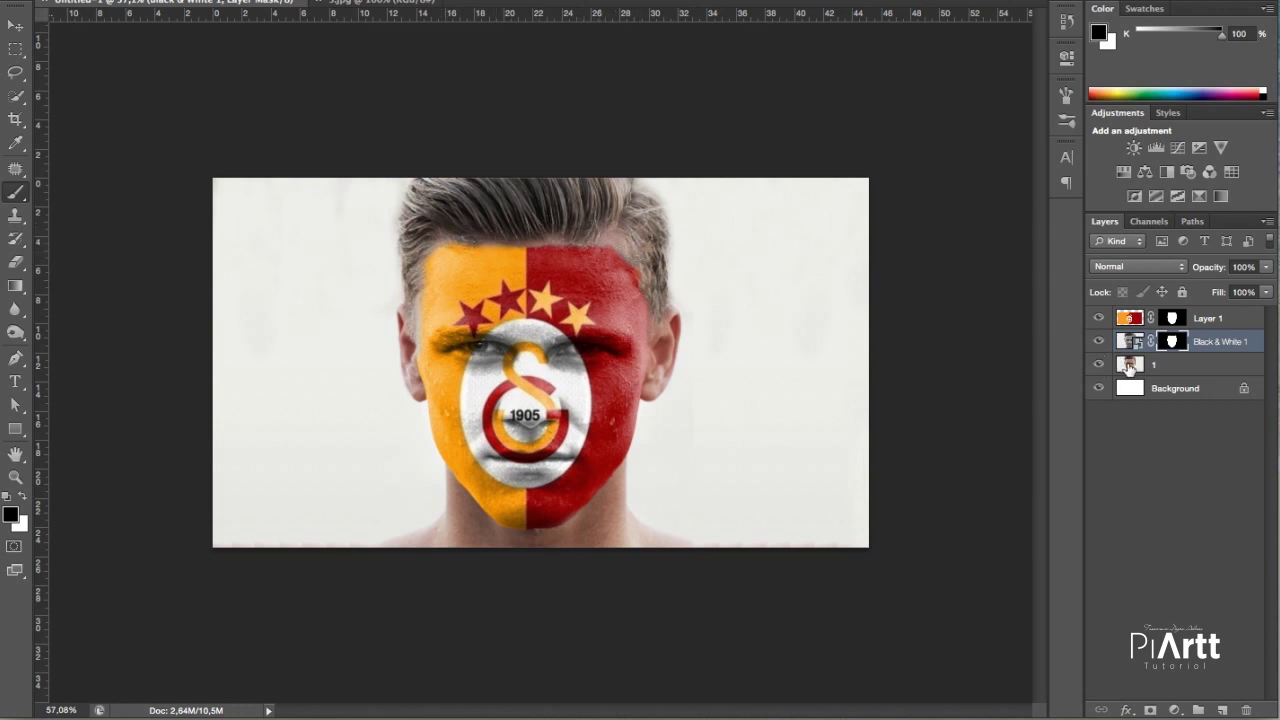
# Step: Add a Vibrance adjustment layer above Layer 1 and fine-tune its vibrance and saturation
pyautogui.click(1176, 321)
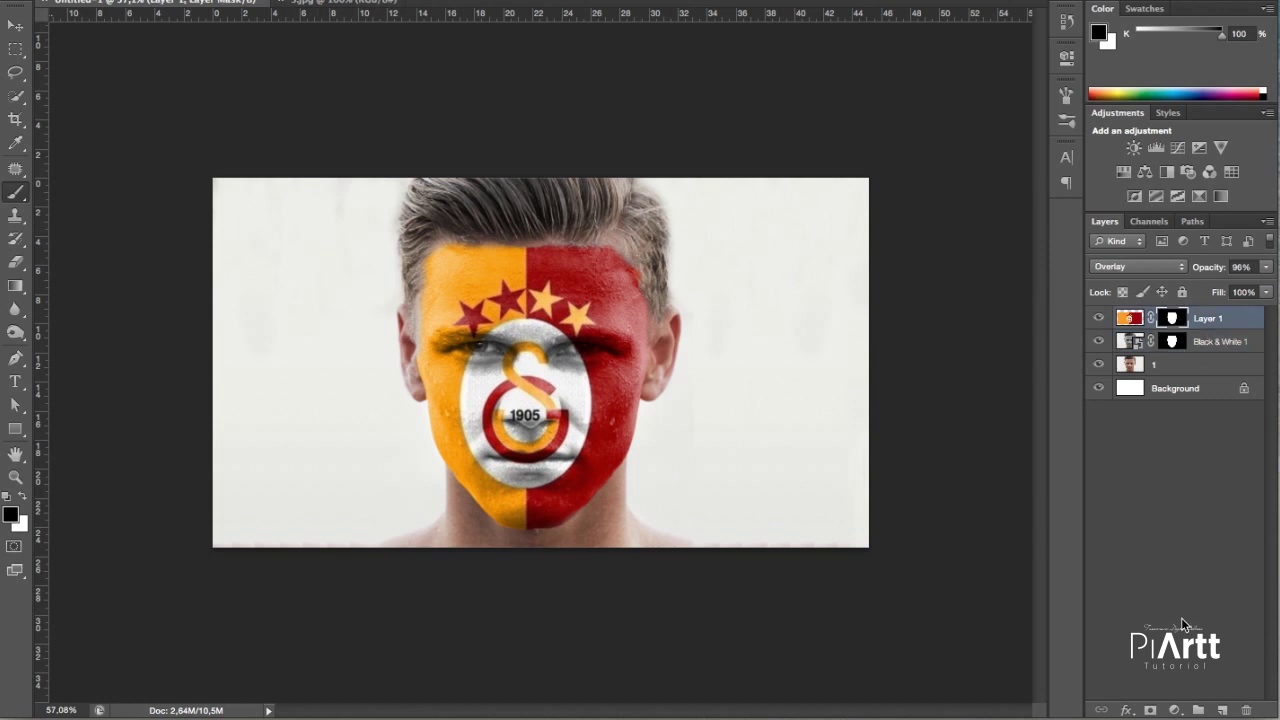
pyautogui.click(1175, 706)
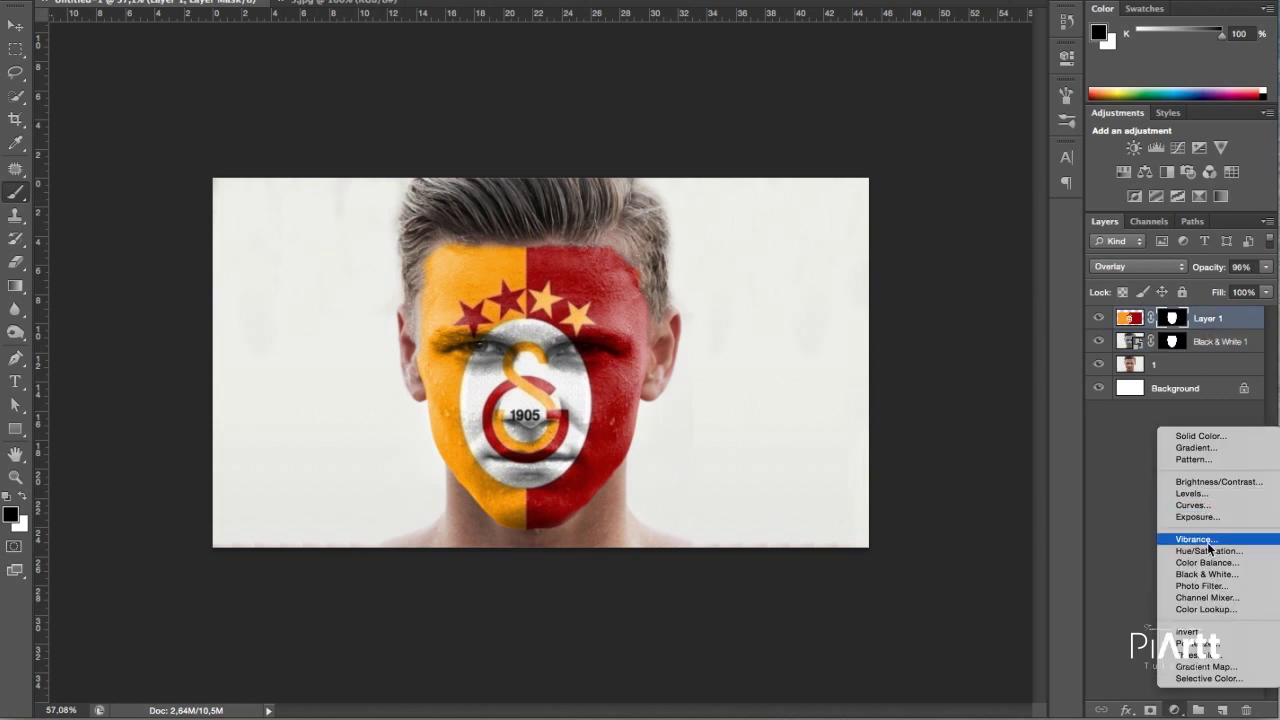
pyautogui.click(1189, 493)
pyautogui.click(924, 114)
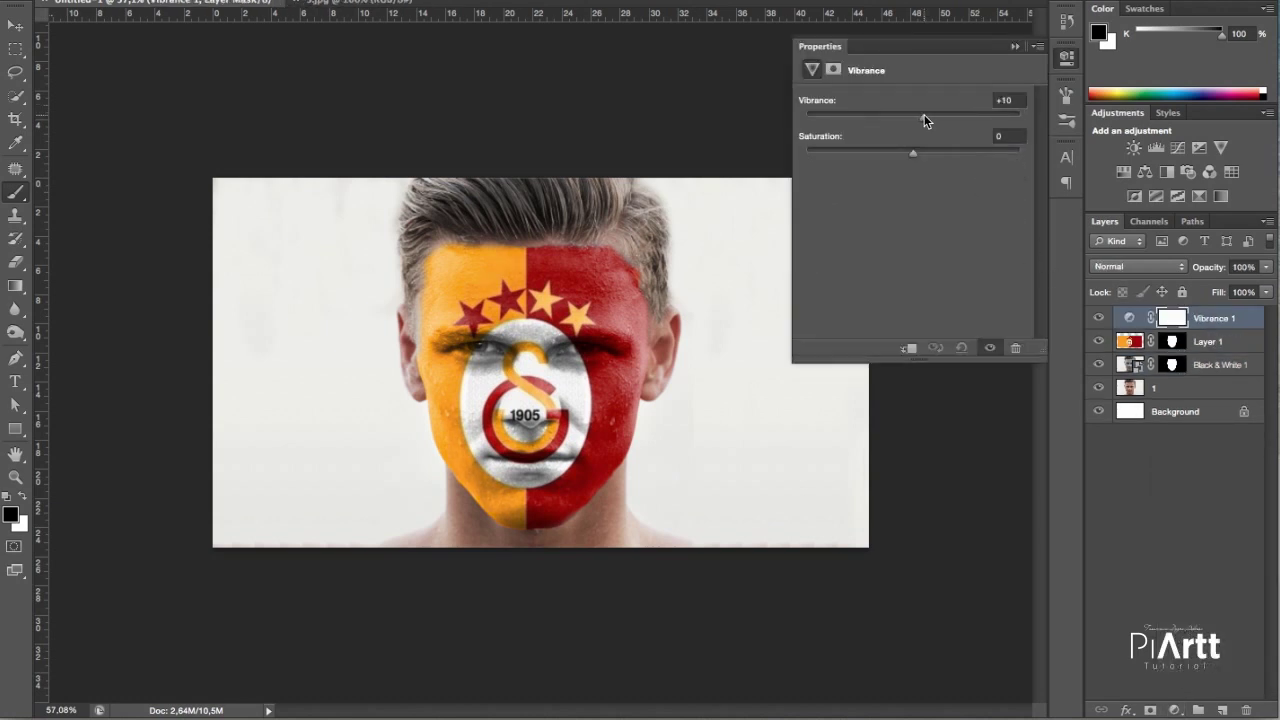
pyautogui.moveTo(926, 114); pyautogui.dragTo(911, 160)
pyautogui.click(1015, 46)
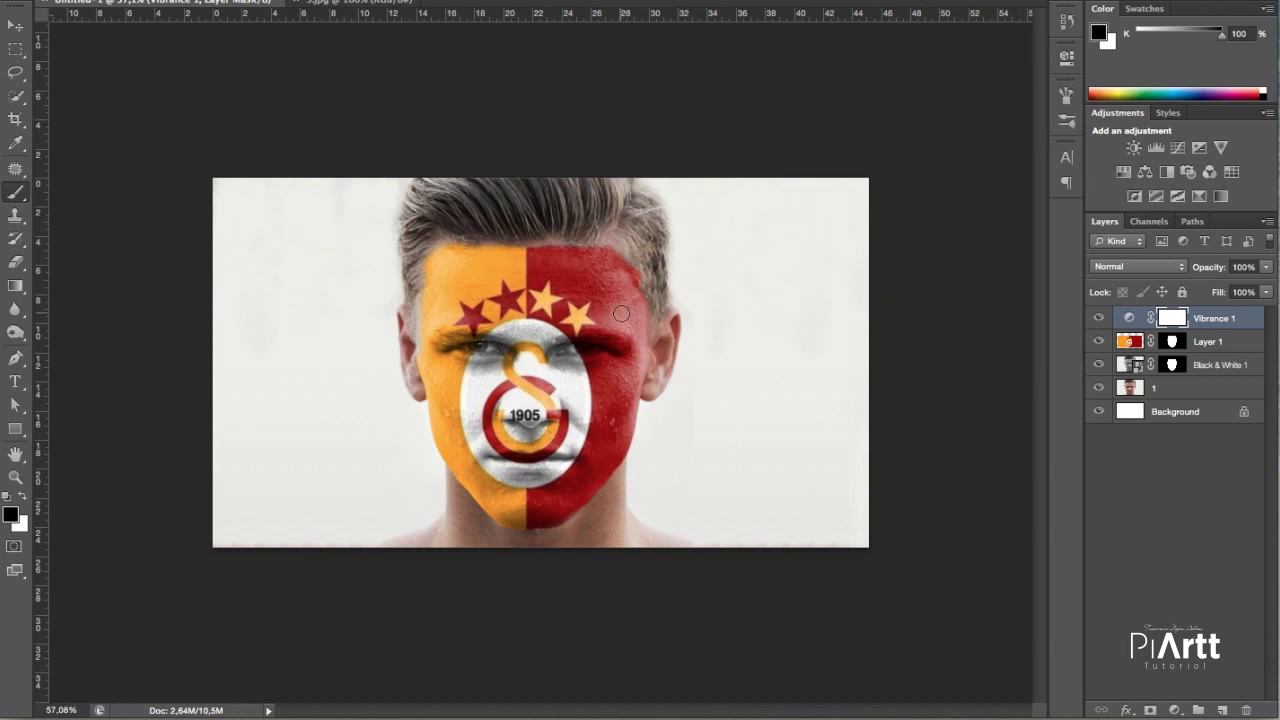
pyautogui.scroll(3, 622, 310)
pyautogui.scroll(-5, 628, 305)
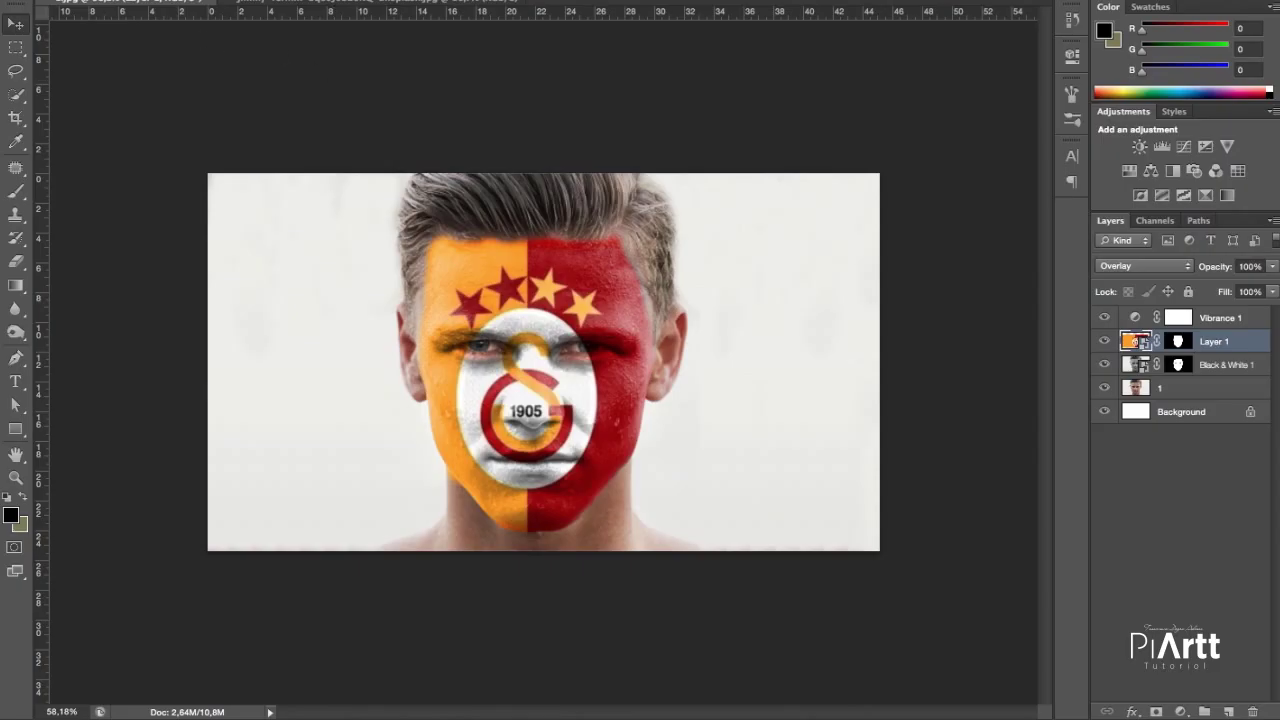
# Step: Switch to Finder, select 6.jpeg in Piartt_Youtube/Video/2/Materiel, and bring the Photoshop window back beside it
pyautogui.click(32, 2)
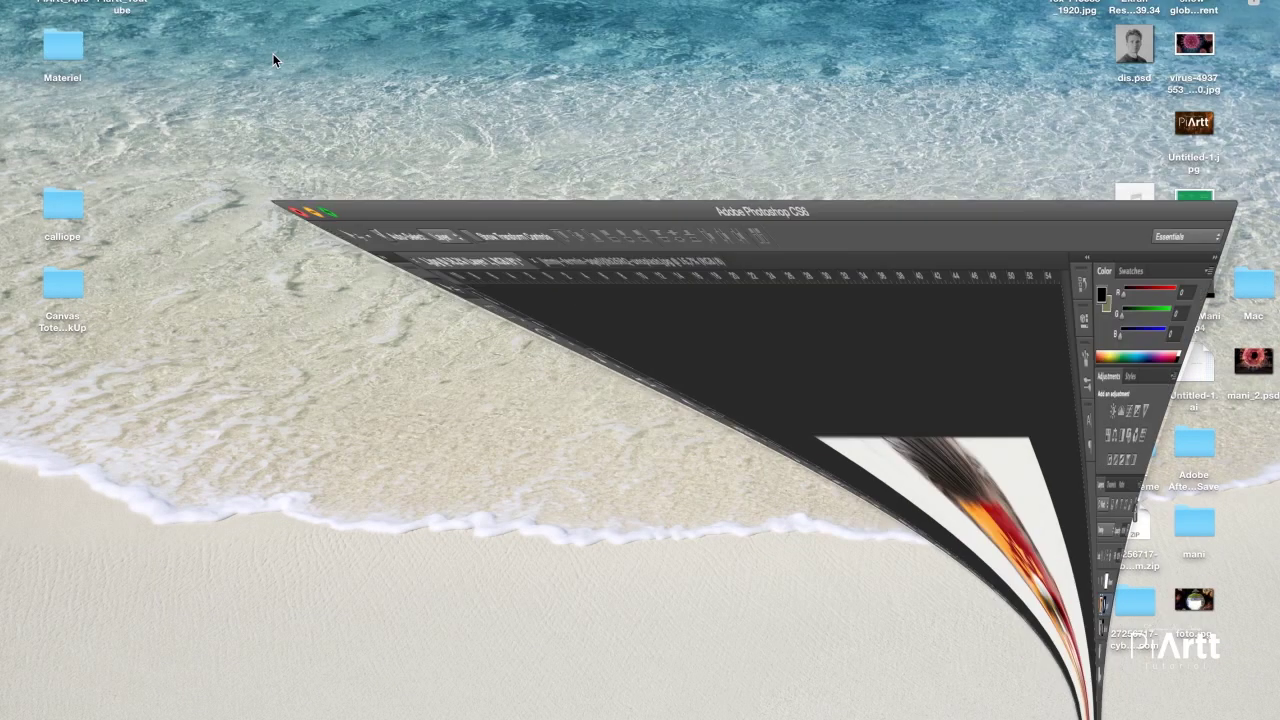
pyautogui.doubleClick(122, 4)
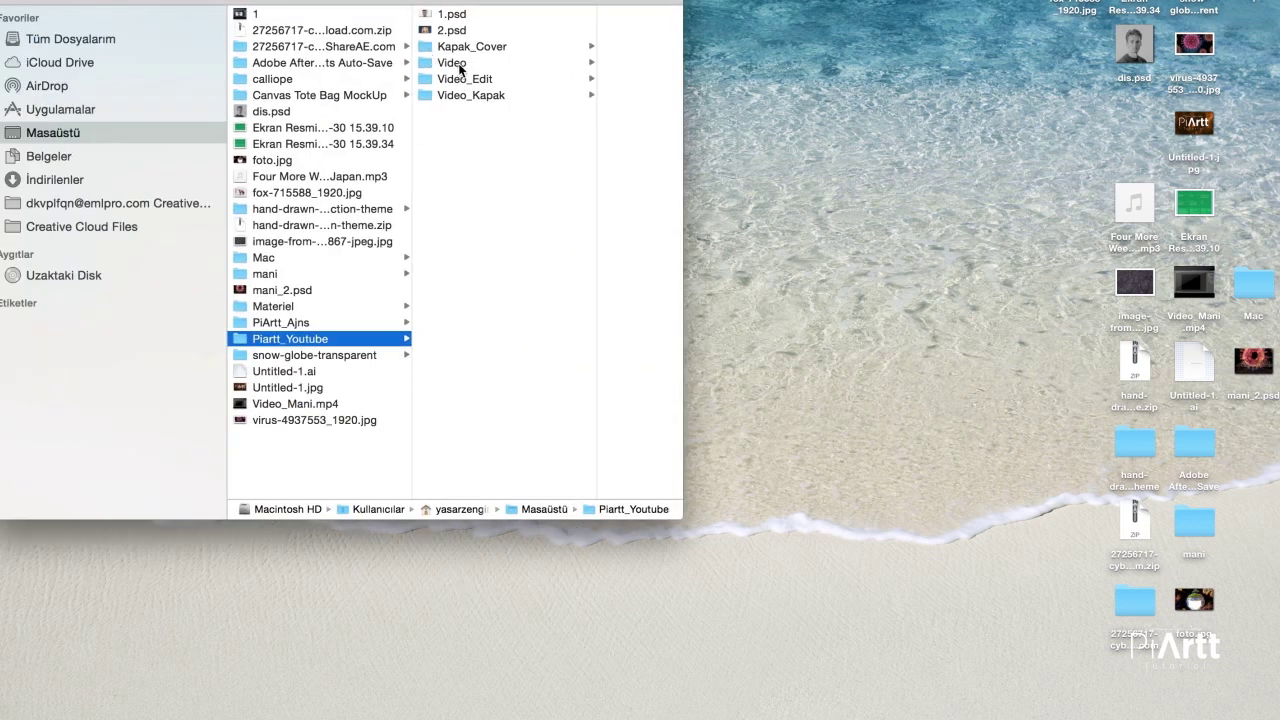
pyautogui.click(460, 66)
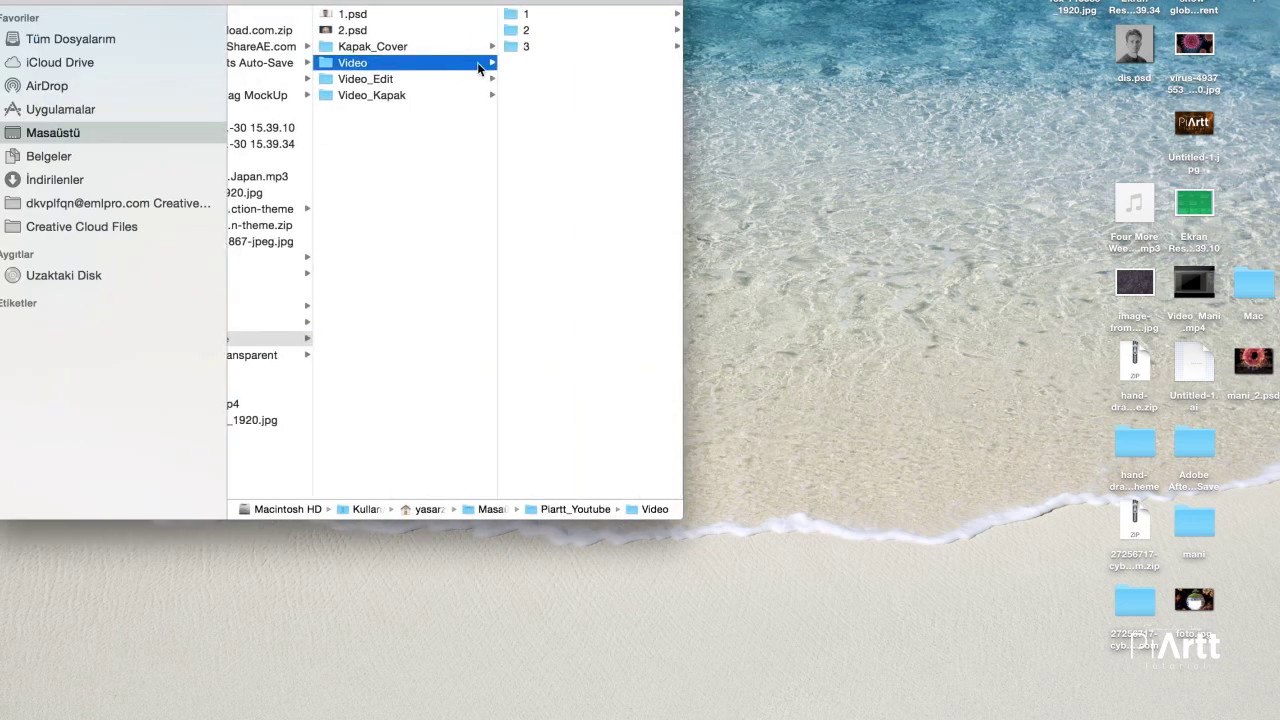
pyautogui.click(566, 32)
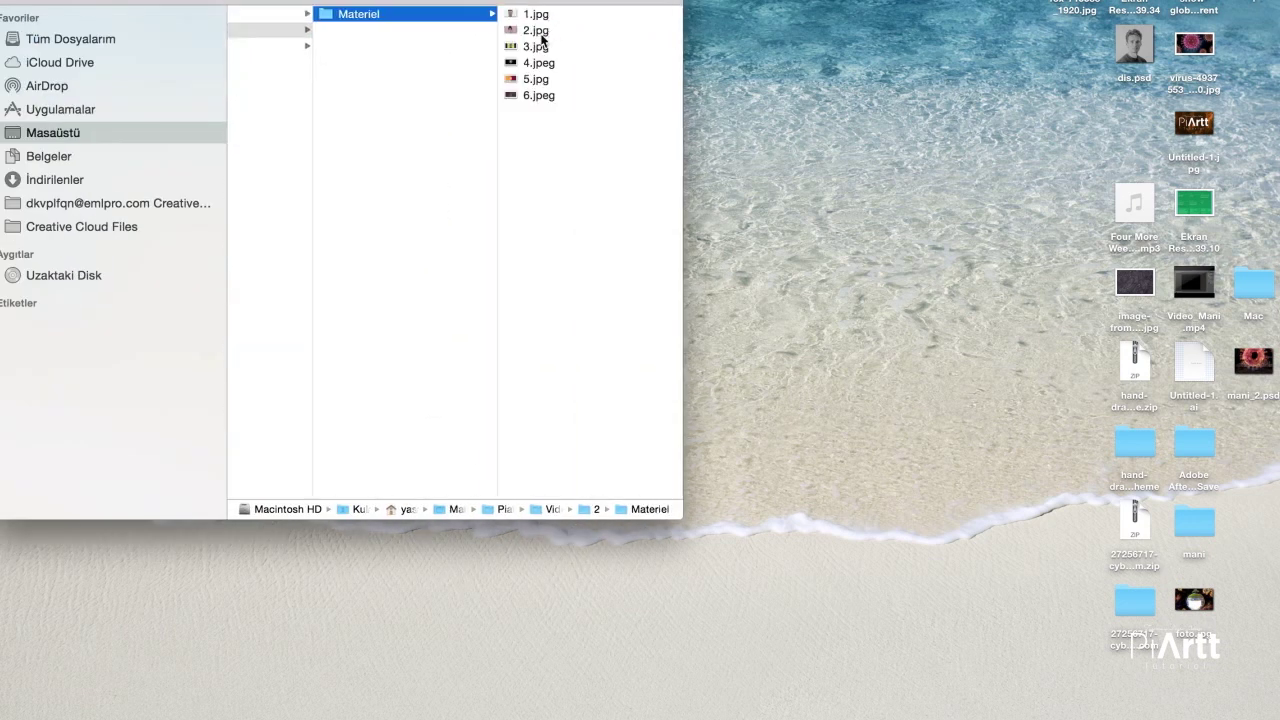
pyautogui.click(535, 97)
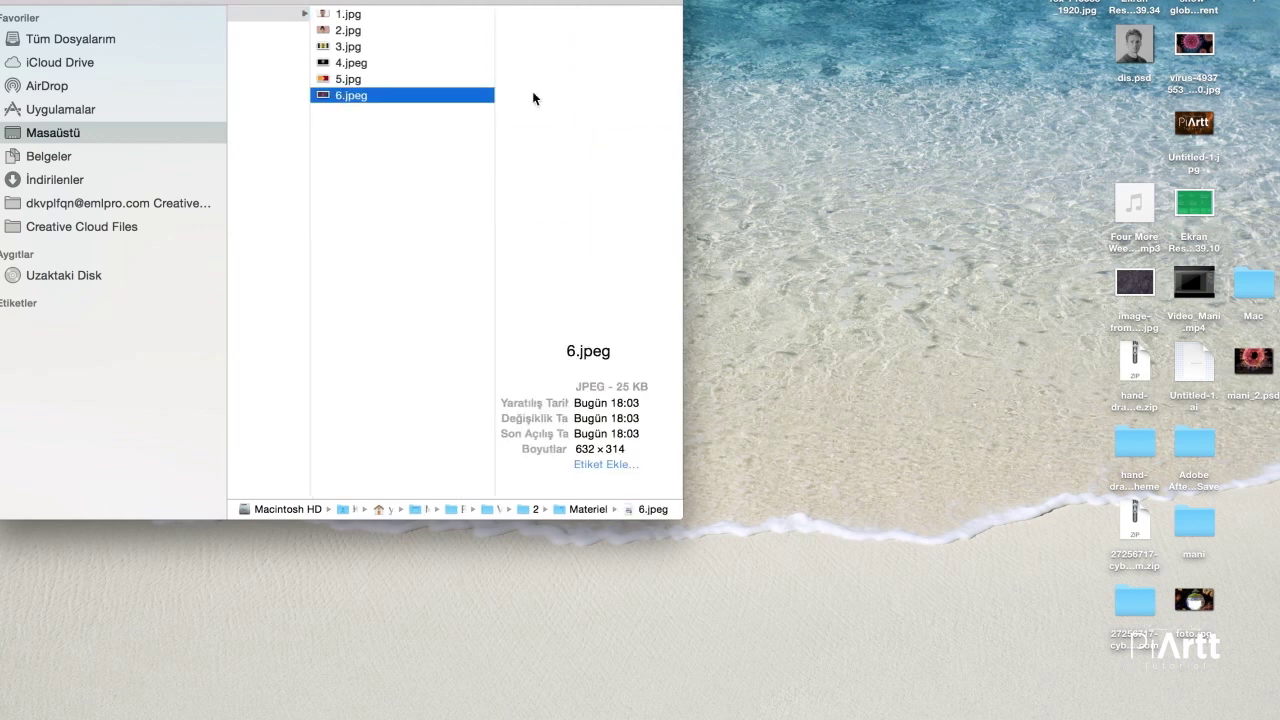
pyautogui.click(449, 704)
pyautogui.hotkey('ctrl', 'Up')
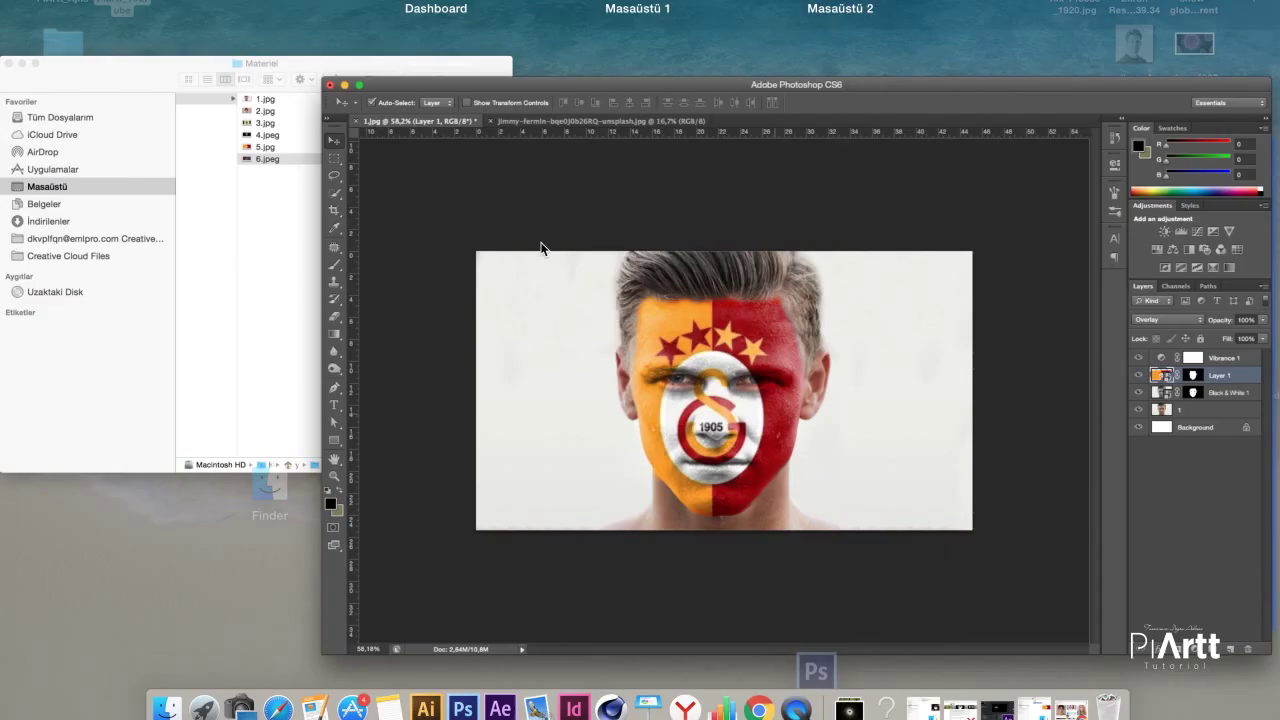
# Step: Place 6.jpeg into the portrait document above Layer 1 and enlarge it slightly over the face
pyautogui.click(290, 160)
pyautogui.moveTo(369, 96); pyautogui.dragTo(840, 178)
pyautogui.moveTo(785, 273); pyautogui.dragTo(784, 302)
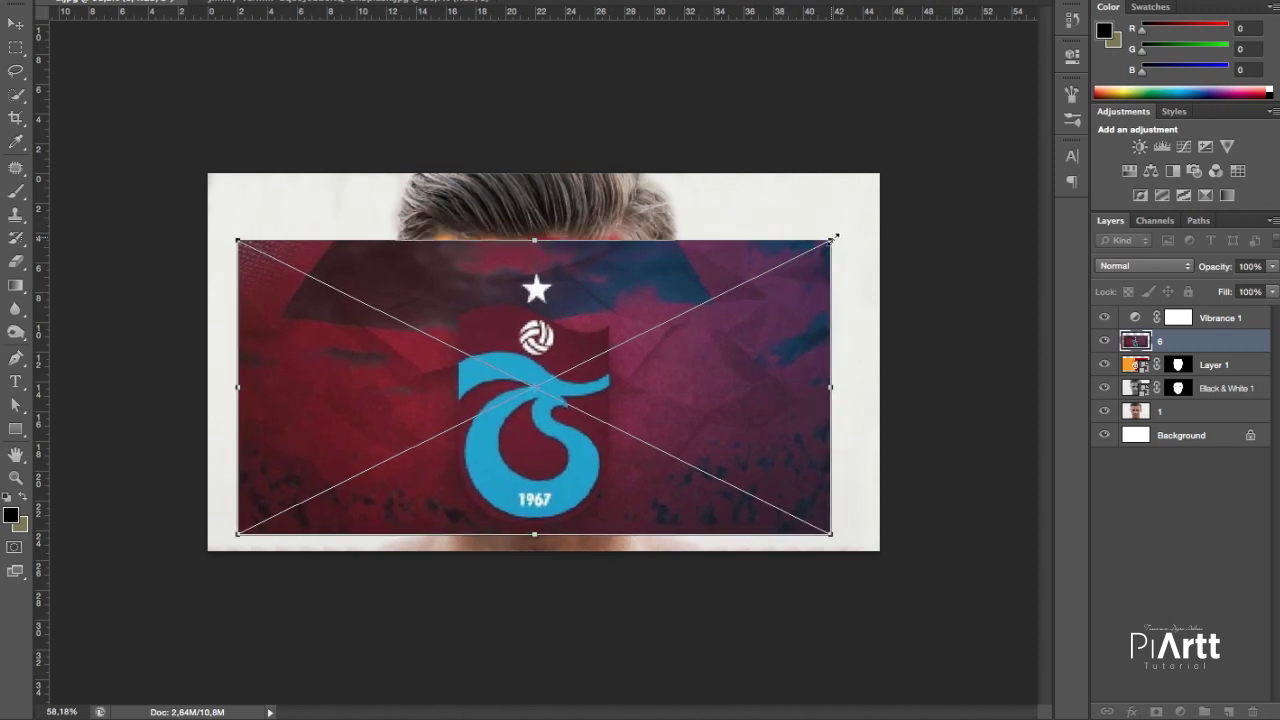
pyautogui.moveTo(835, 238); pyautogui.dragTo(849, 229)
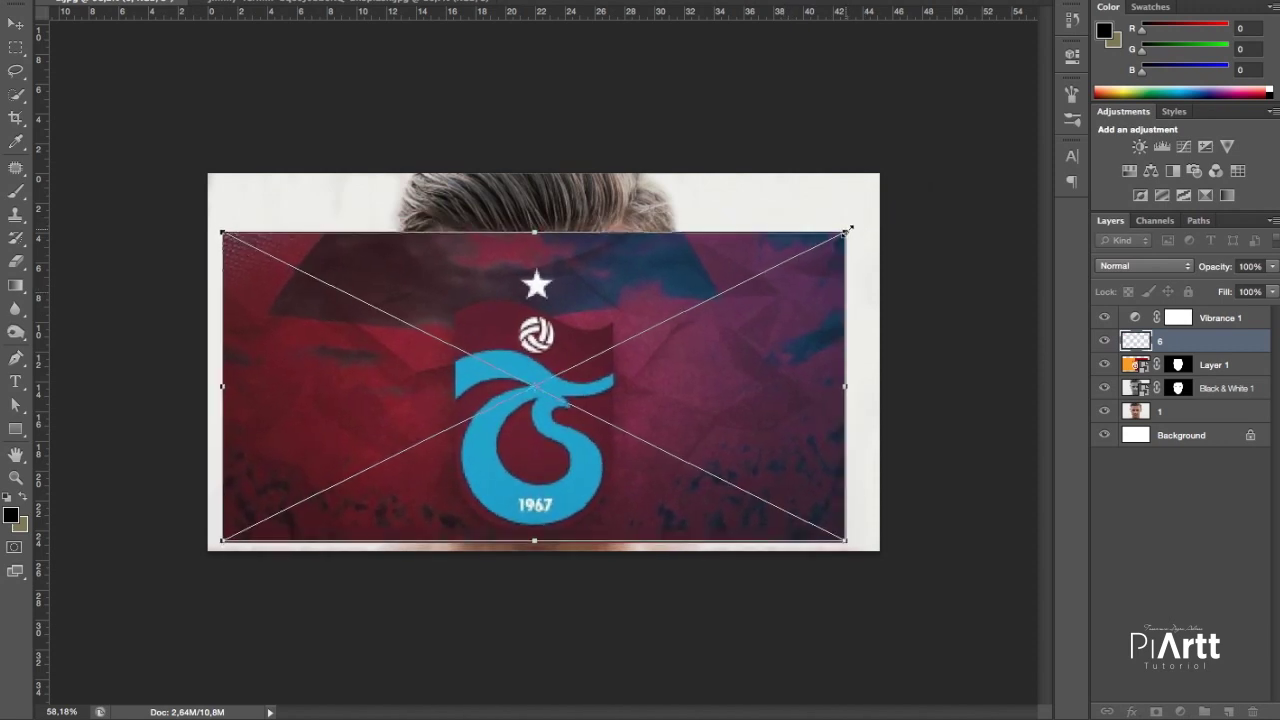
pyautogui.press('Return')
# Step: Lower the opacity of layer 6 to 58% so the face shows through
pyautogui.click(1273, 266)
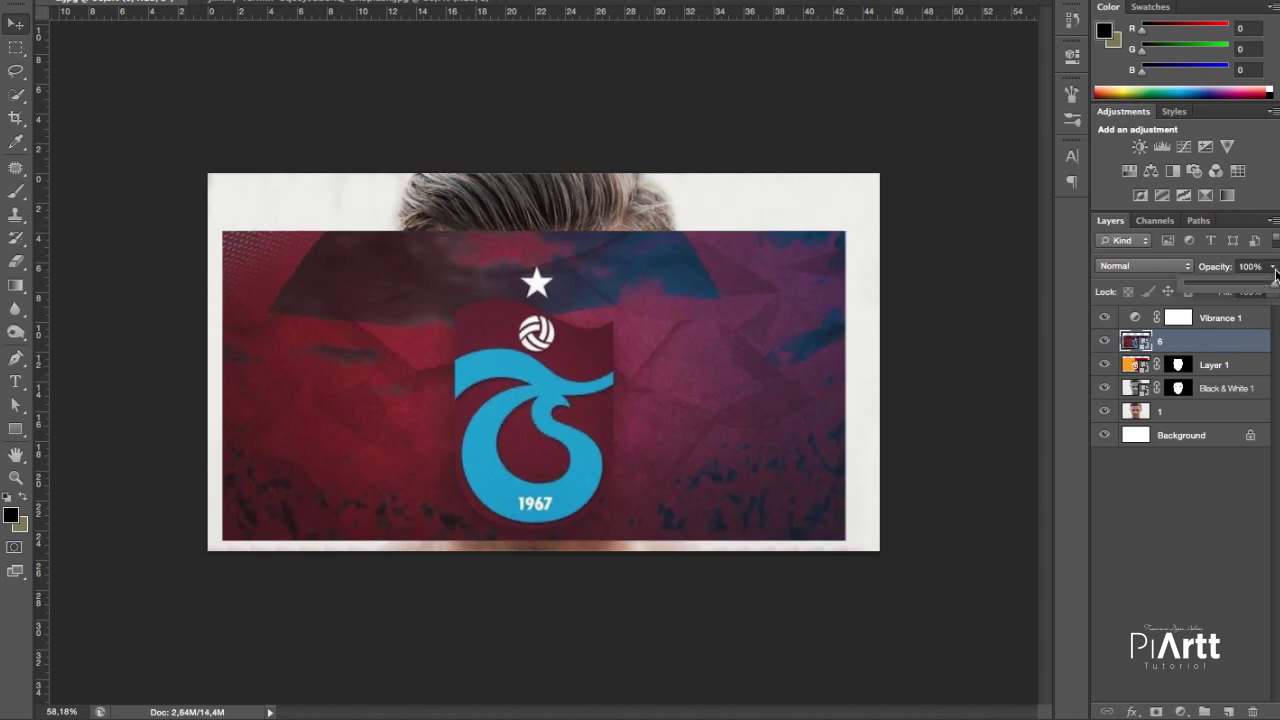
pyautogui.moveTo(1275, 280); pyautogui.dragTo(1241, 291)
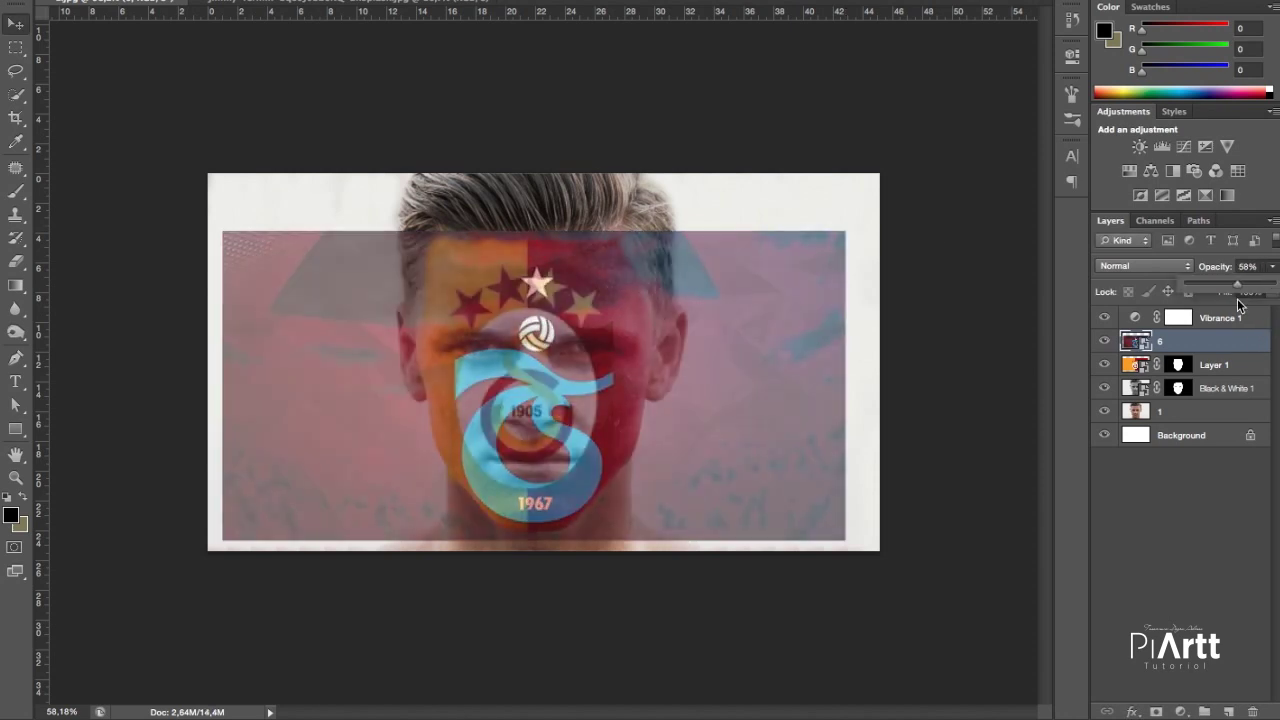
# Step: Copy the face mask from Layer 1 to layer 6 and hide Layer 1
pyautogui.click(1183, 365)
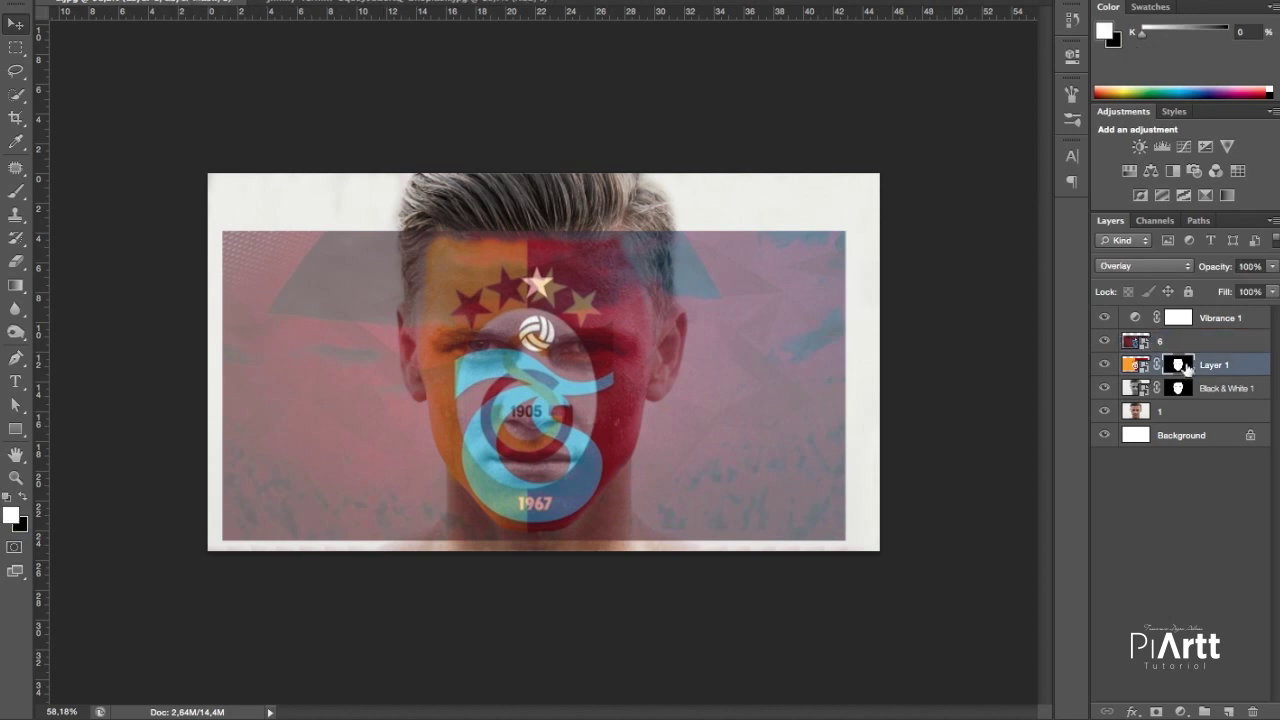
pyautogui.moveTo(1181, 368); pyautogui.dragTo(1179, 341)
pyautogui.click(1104, 365)
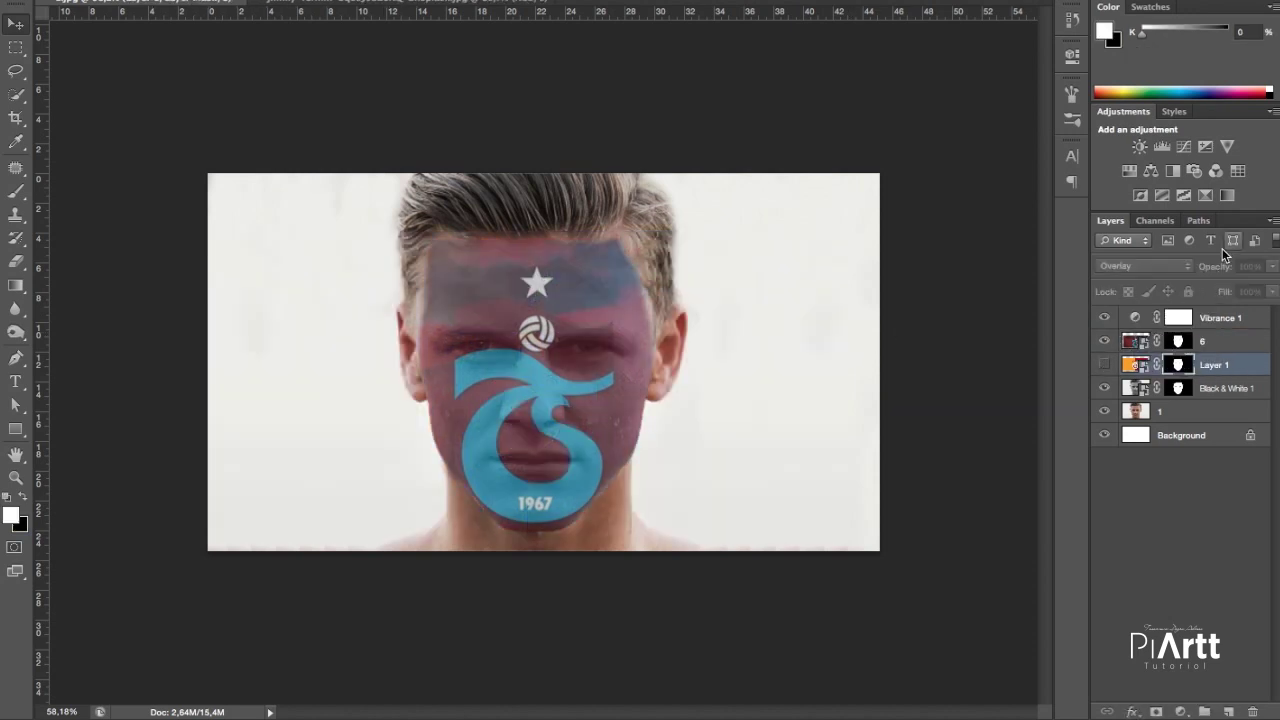
# Step: Set layer 6's blend mode to Overlay and its opacity to 85%
pyautogui.click(1225, 341)
pyautogui.click(1272, 266)
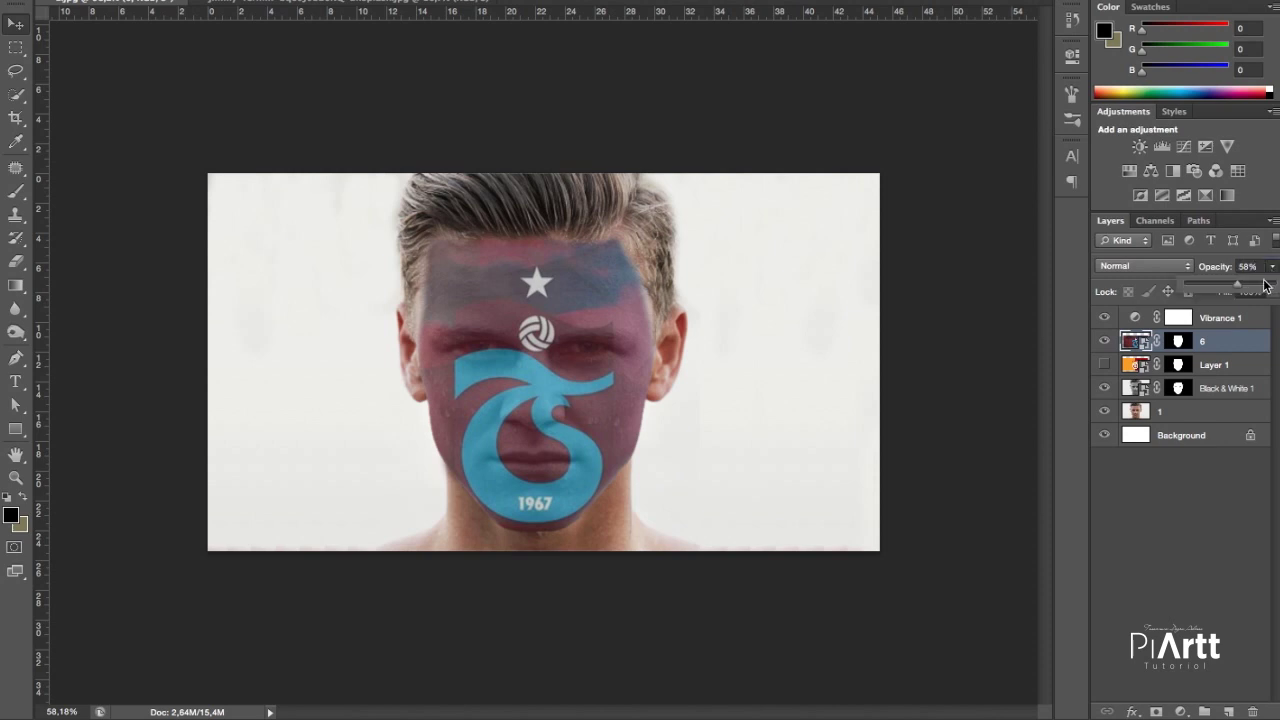
pyautogui.click(1274, 285)
pyautogui.click(1135, 265)
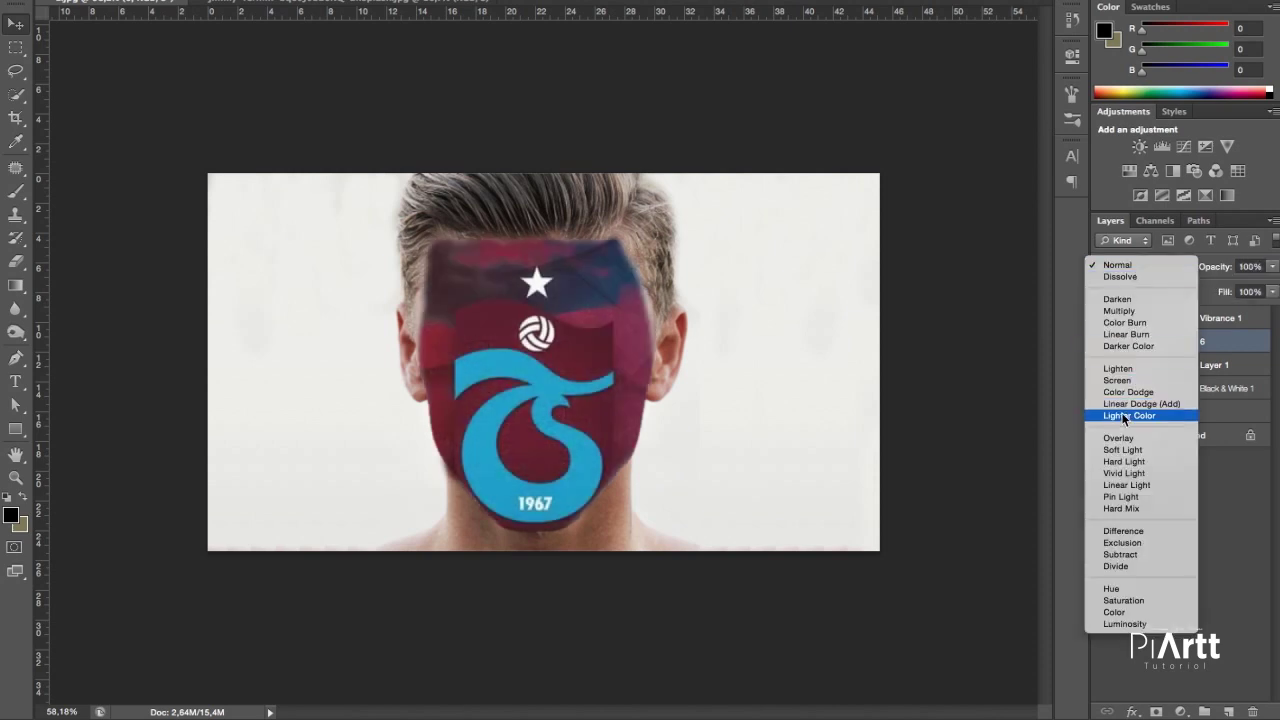
pyautogui.press('Escape')
pyautogui.click(1140, 266)
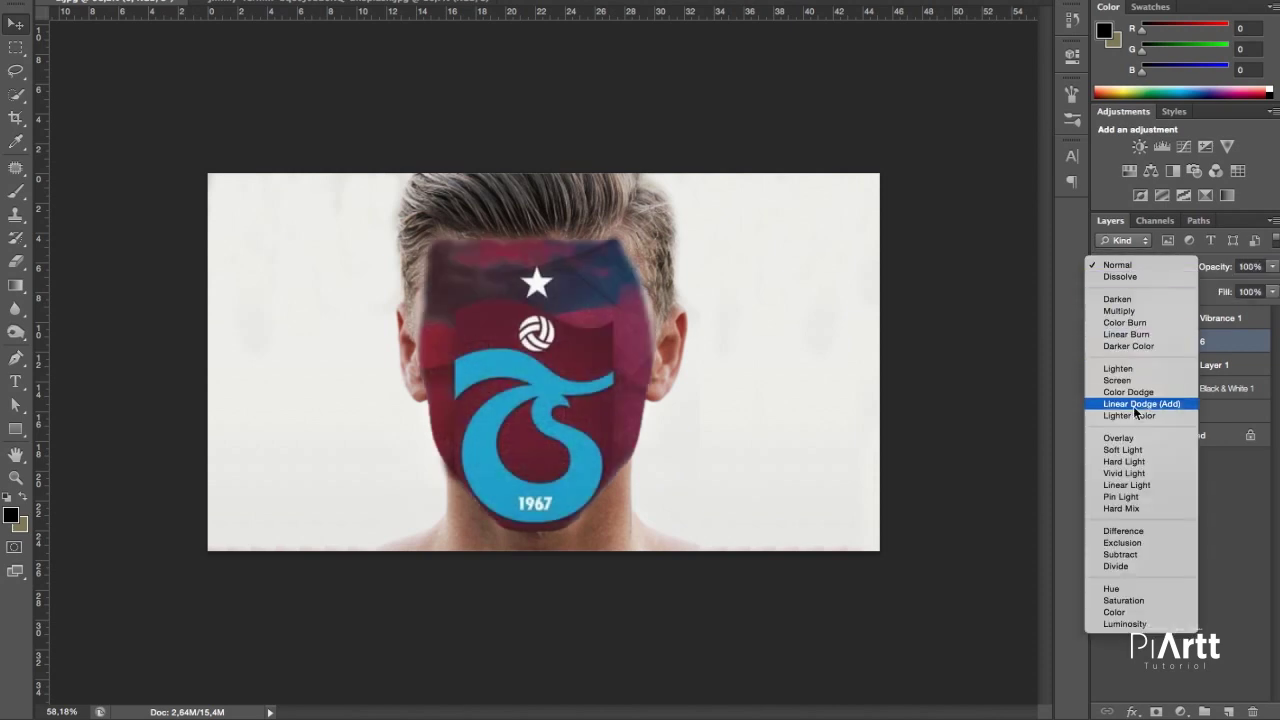
pyautogui.click(1126, 443)
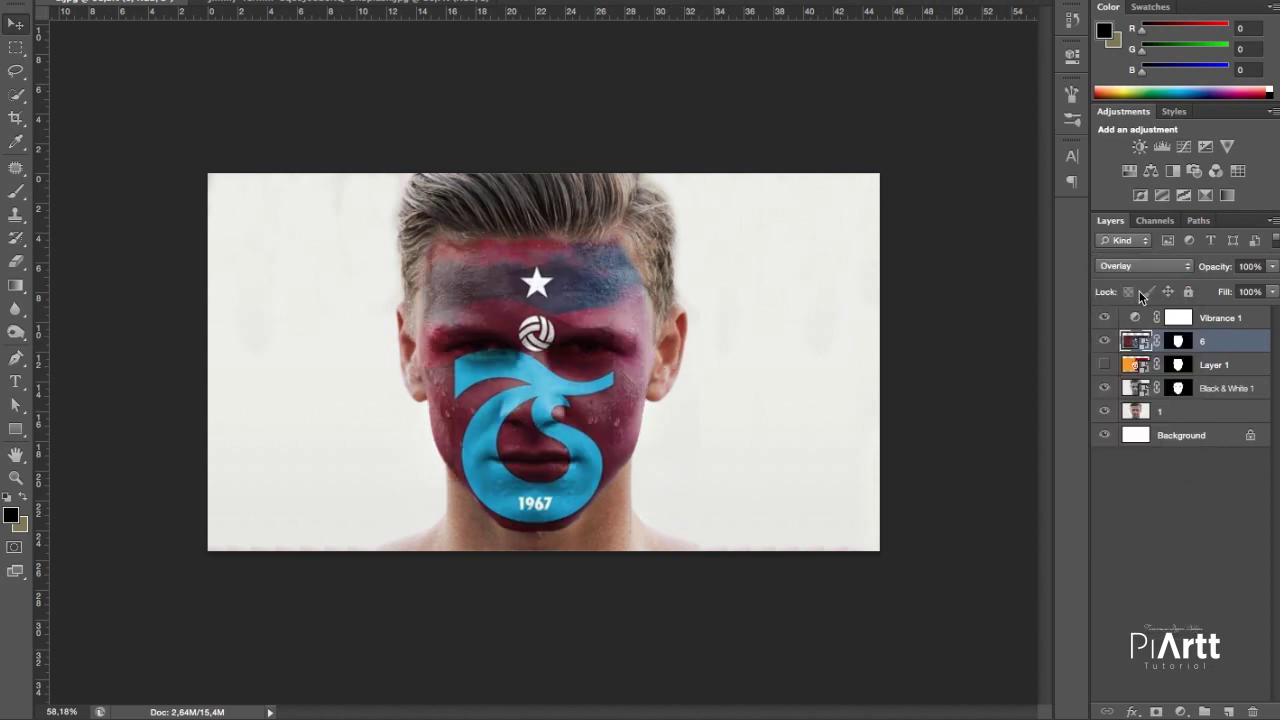
pyautogui.click(1273, 266)
pyautogui.moveTo(1268, 287); pyautogui.dragTo(1262, 289)
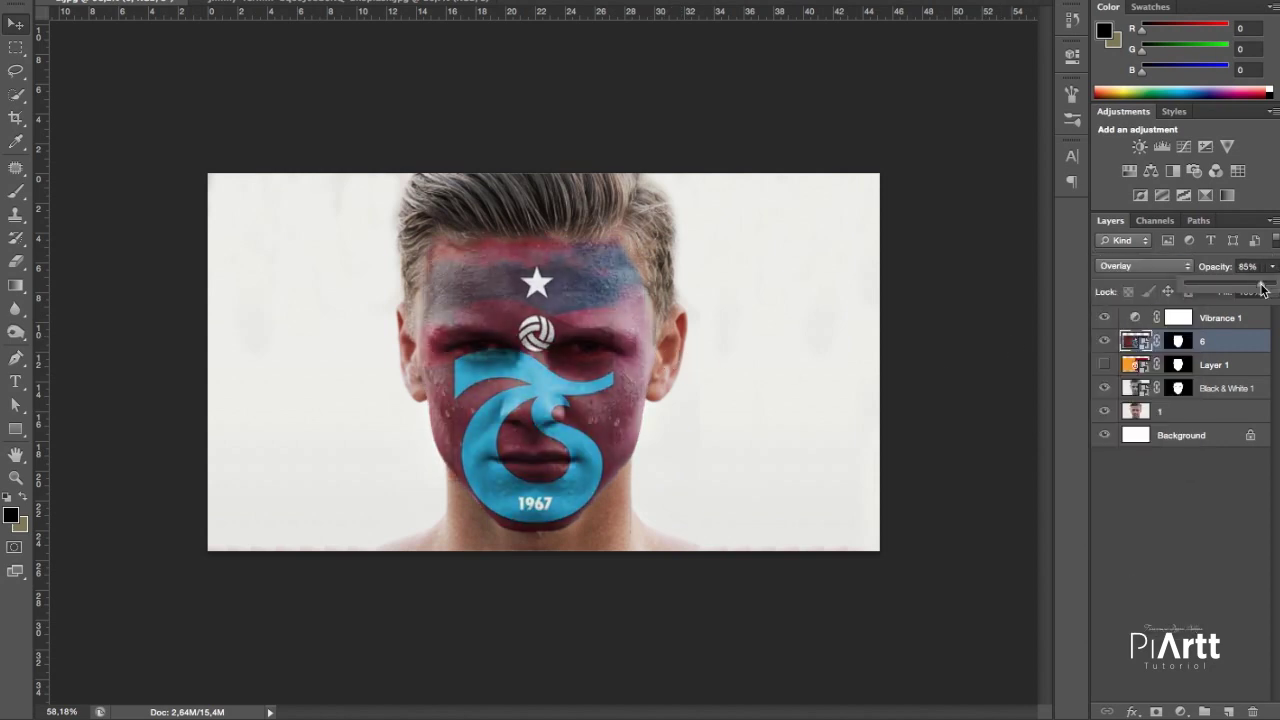
# Step: Try to trim the face paint along the hairline by brushing black on layer 6's mask
pyautogui.click(1179, 341)
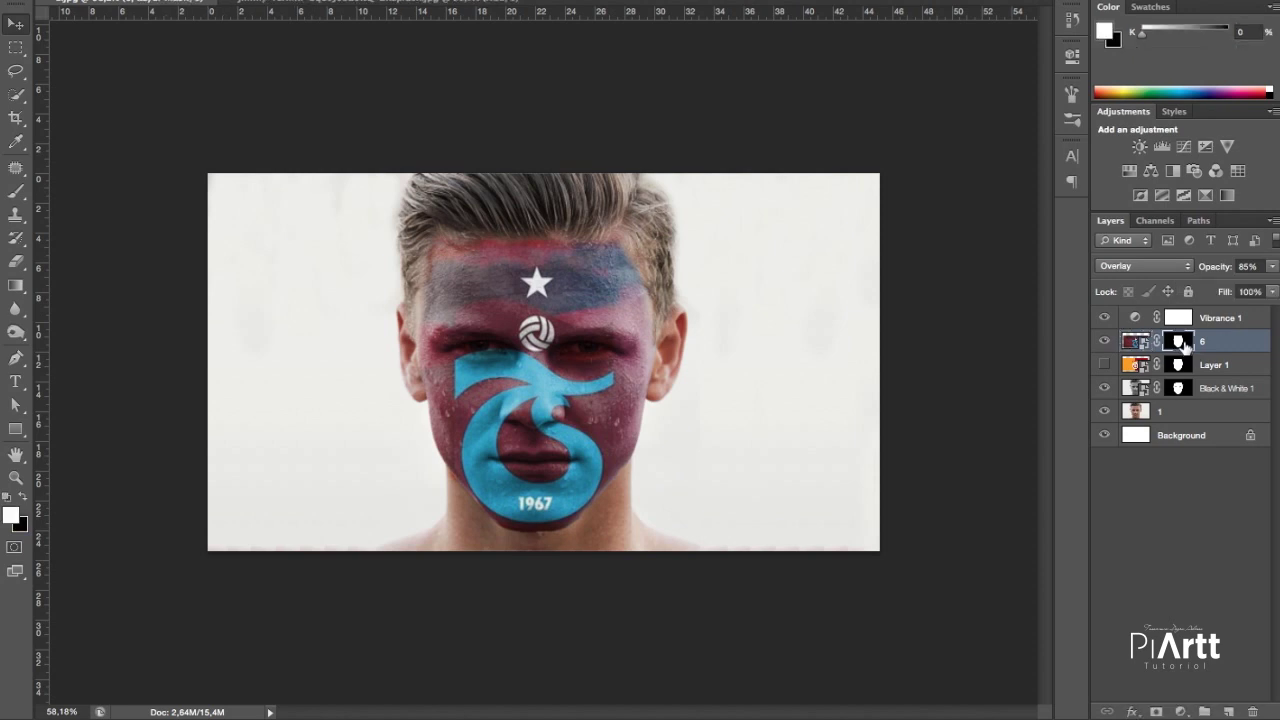
pyautogui.press('b')
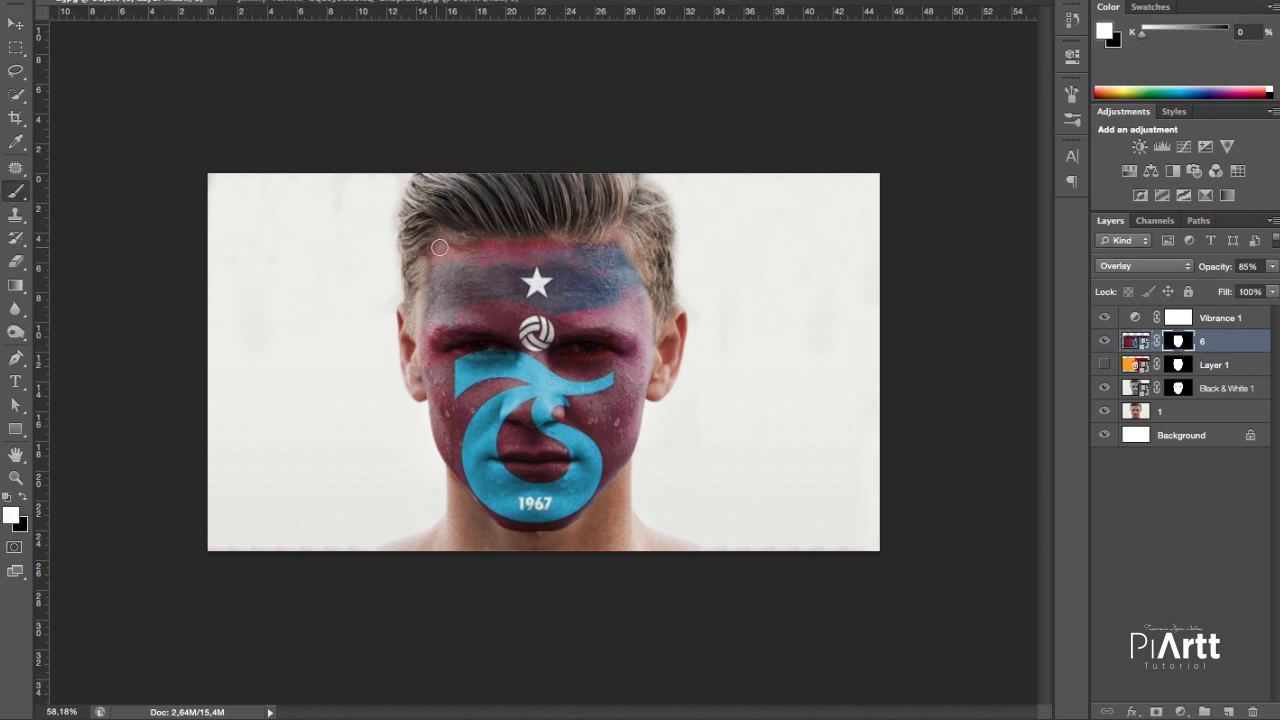
pyautogui.press('x')
pyautogui.moveTo(438, 246); pyautogui.dragTo(657, 234)
pyautogui.press('super+z')
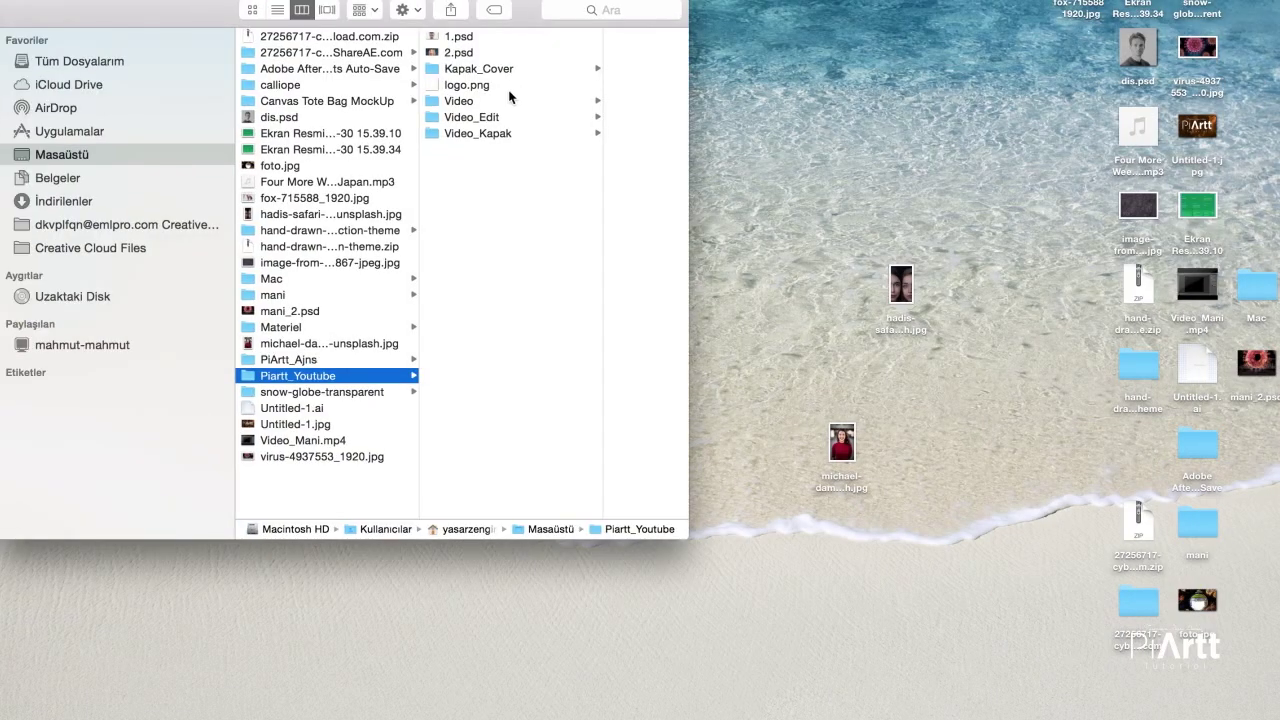
# Step: Open 2.jpg from the Piartt_Youtube/Video/2/Materiel folder and copy its portrait into 1.psd as a new top layer
pyautogui.click(478, 100)
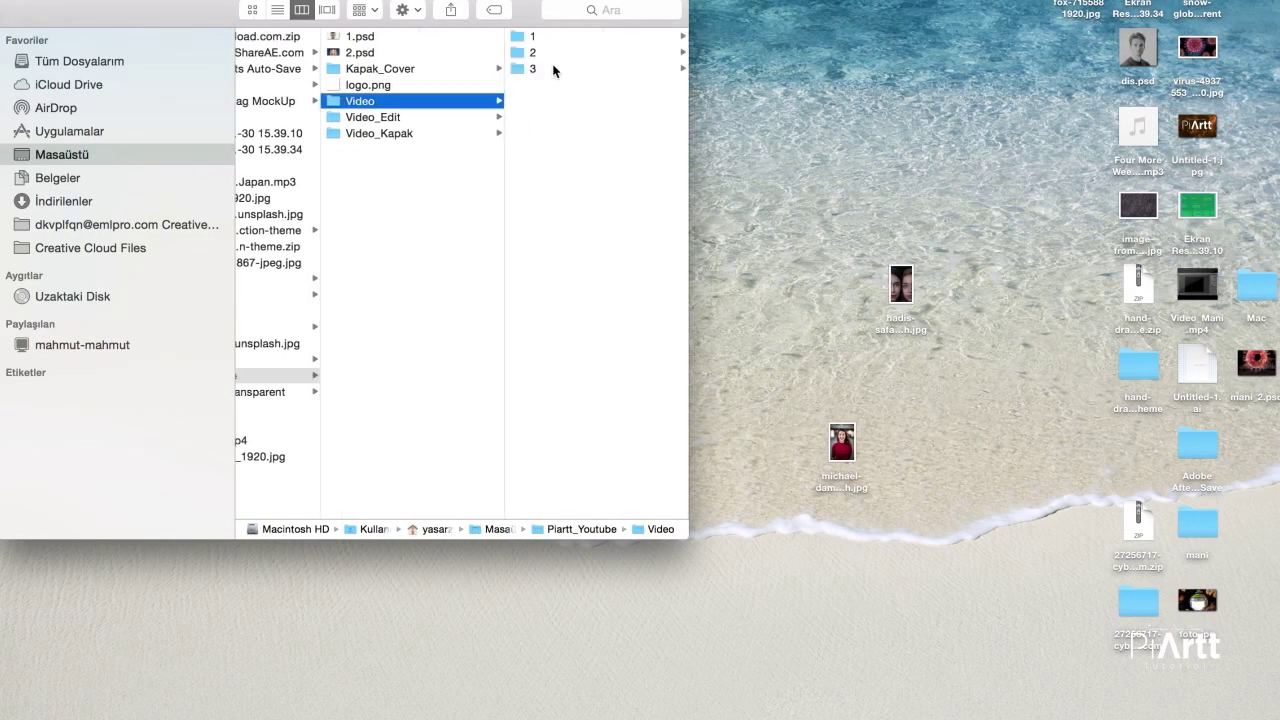
pyautogui.click(554, 52)
pyautogui.click(588, 40)
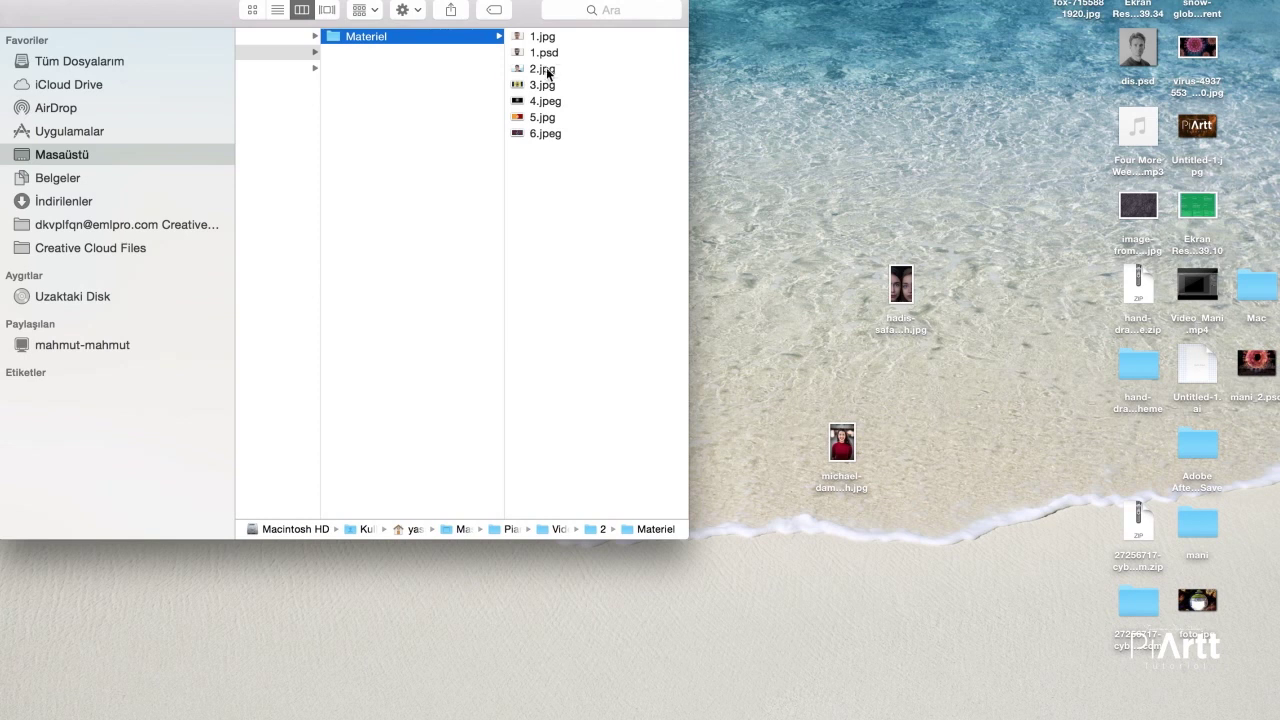
pyautogui.click(548, 72)
pyautogui.moveTo(636, 712)
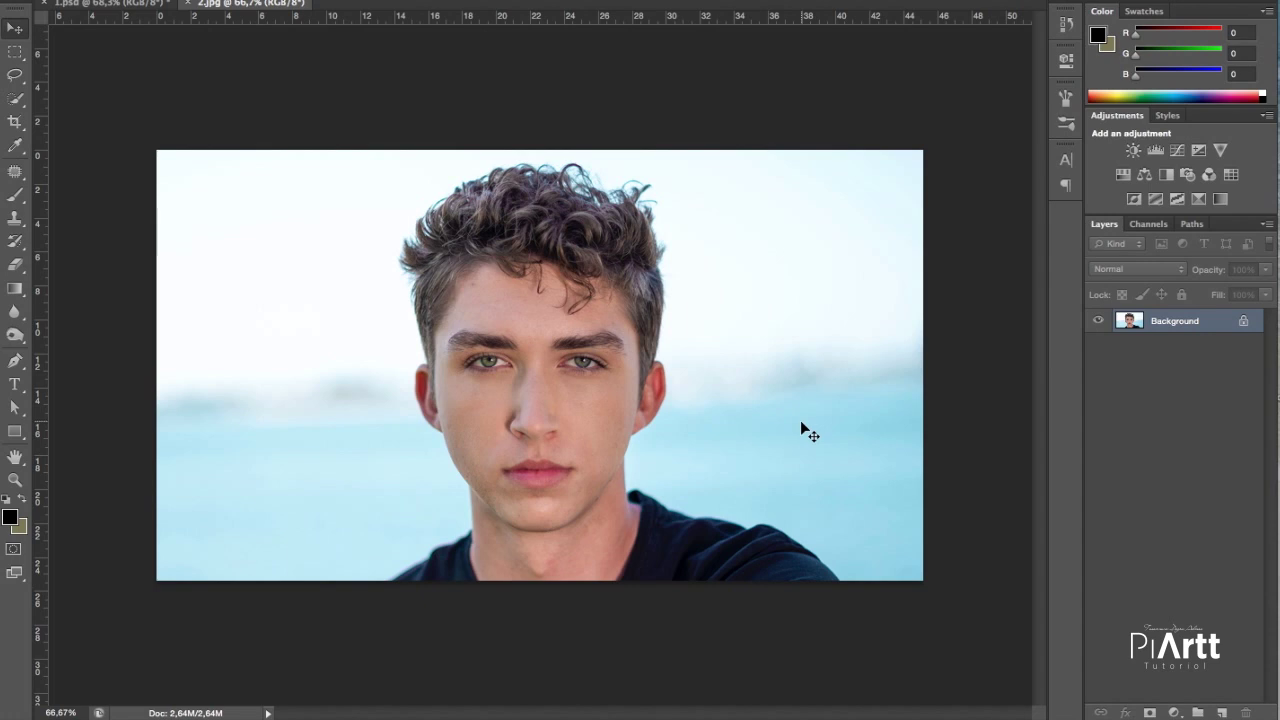
pyautogui.moveTo(40, 15); pyautogui.dragTo(768, 416)
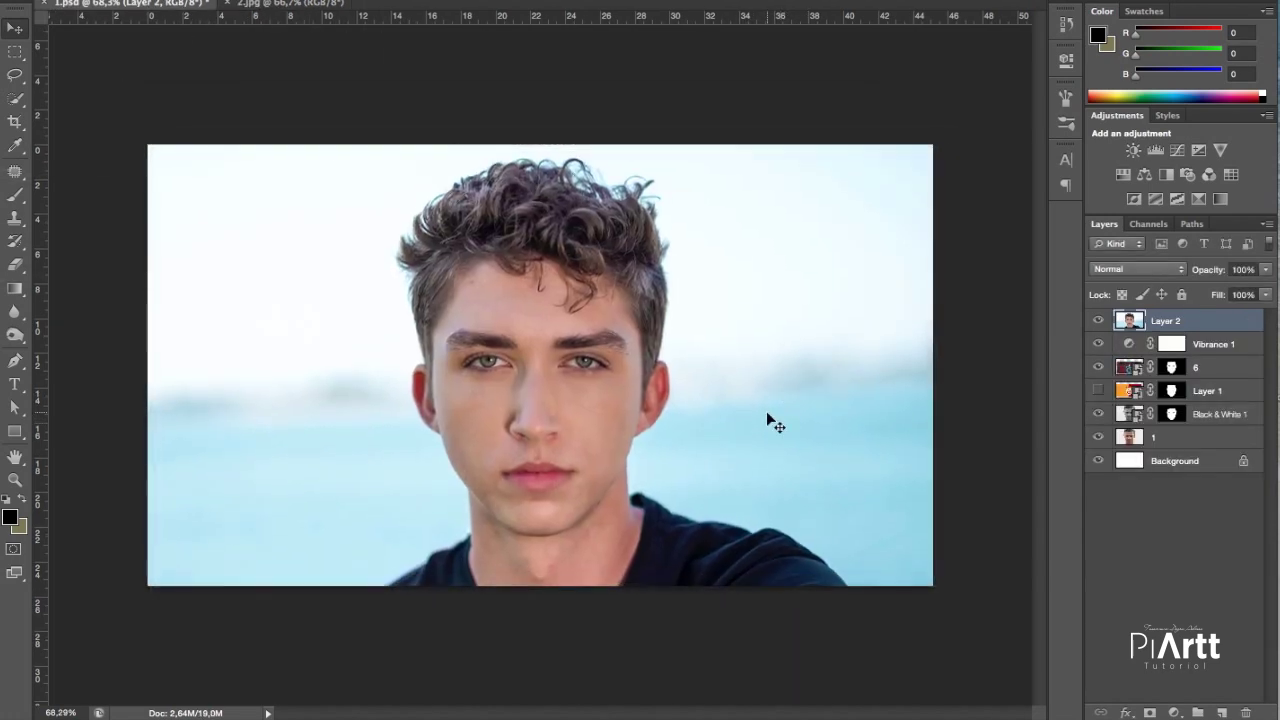
# Step: Duplicate Layer 2 and add a Black & White adjustment layer with the Default preset above the copy
pyautogui.hotkey('ctrl', 'j')
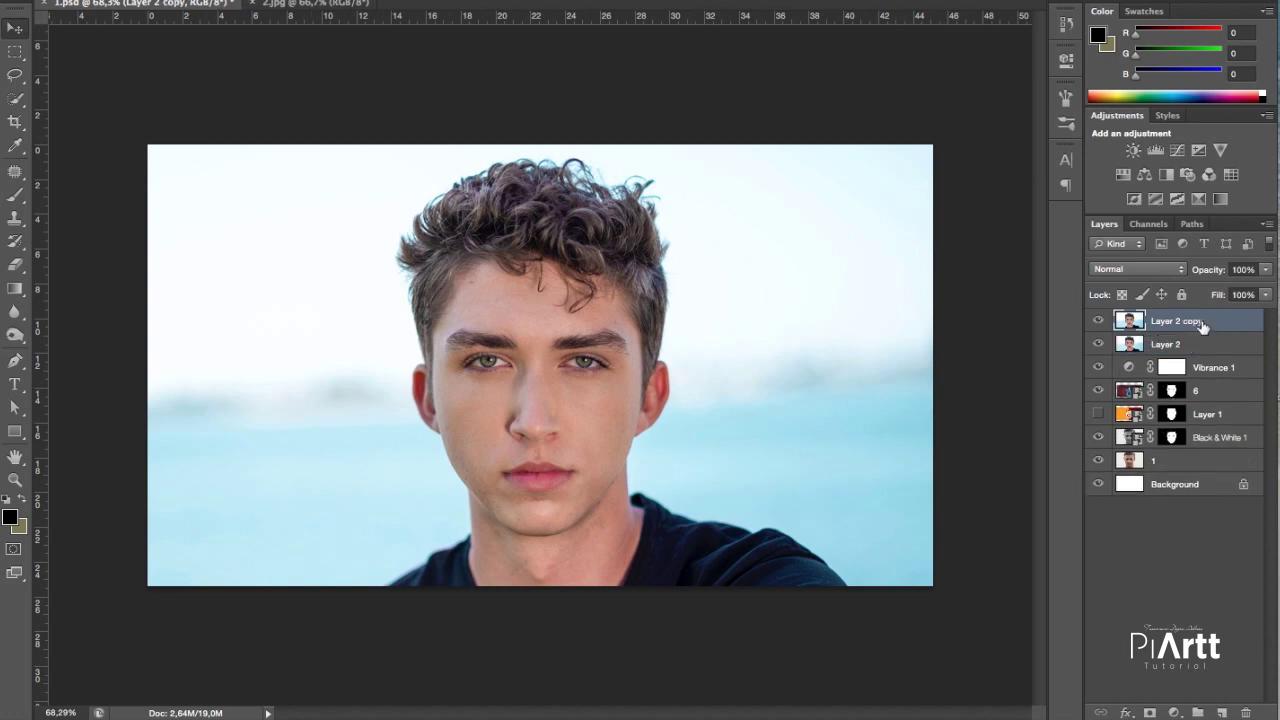
pyautogui.click(1174, 712)
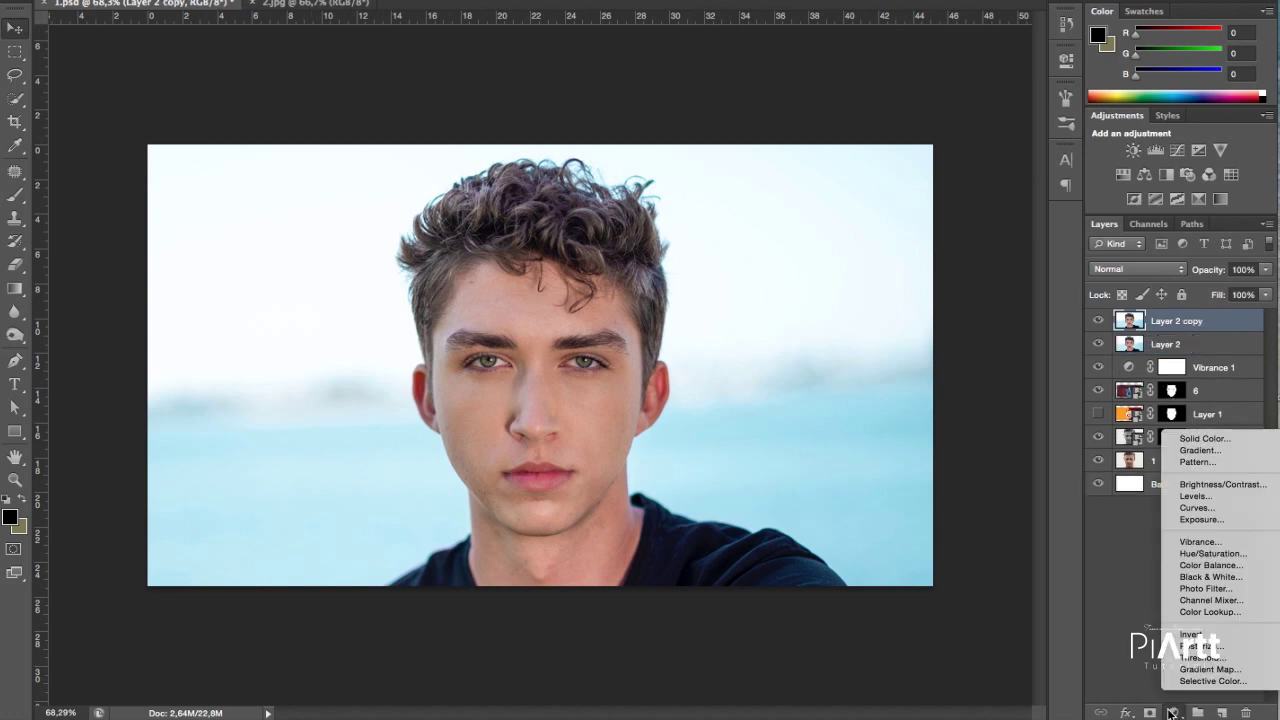
pyautogui.click(1212, 577)
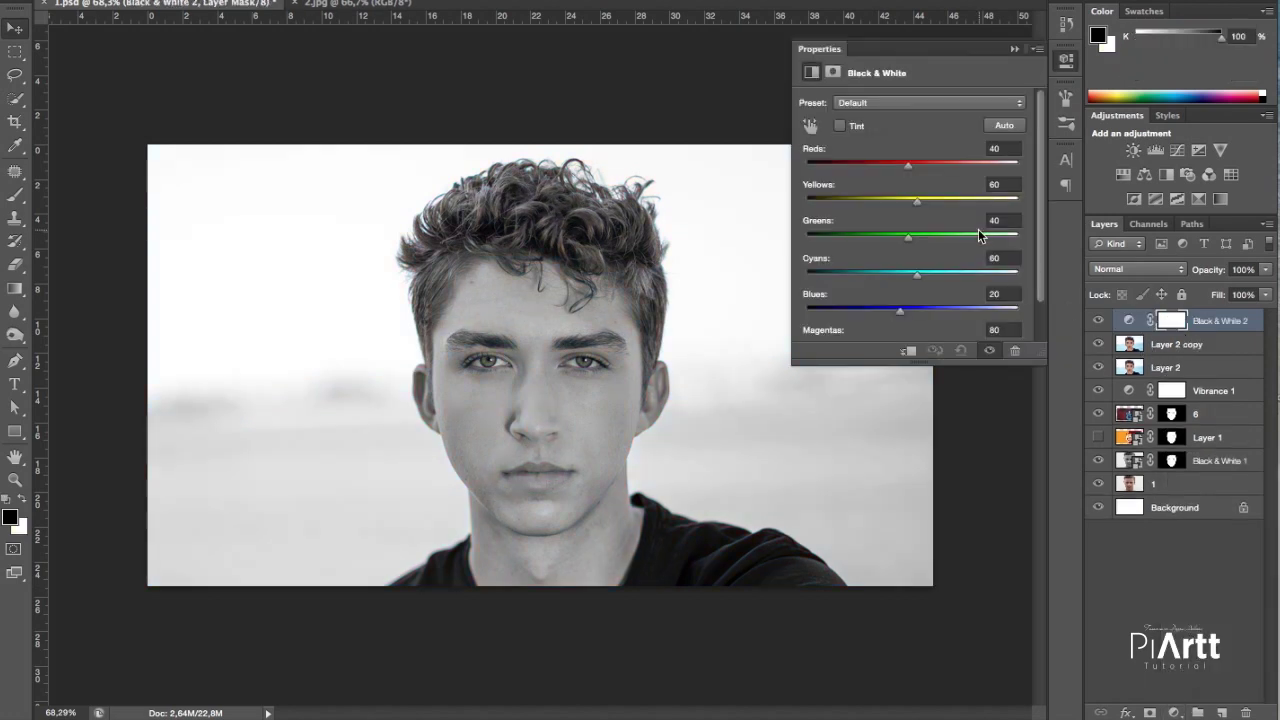
# Step: Clip the Black & White adjustment to Layer 2 copy and convert both layers into one smart object
pyautogui.click(1015, 49)
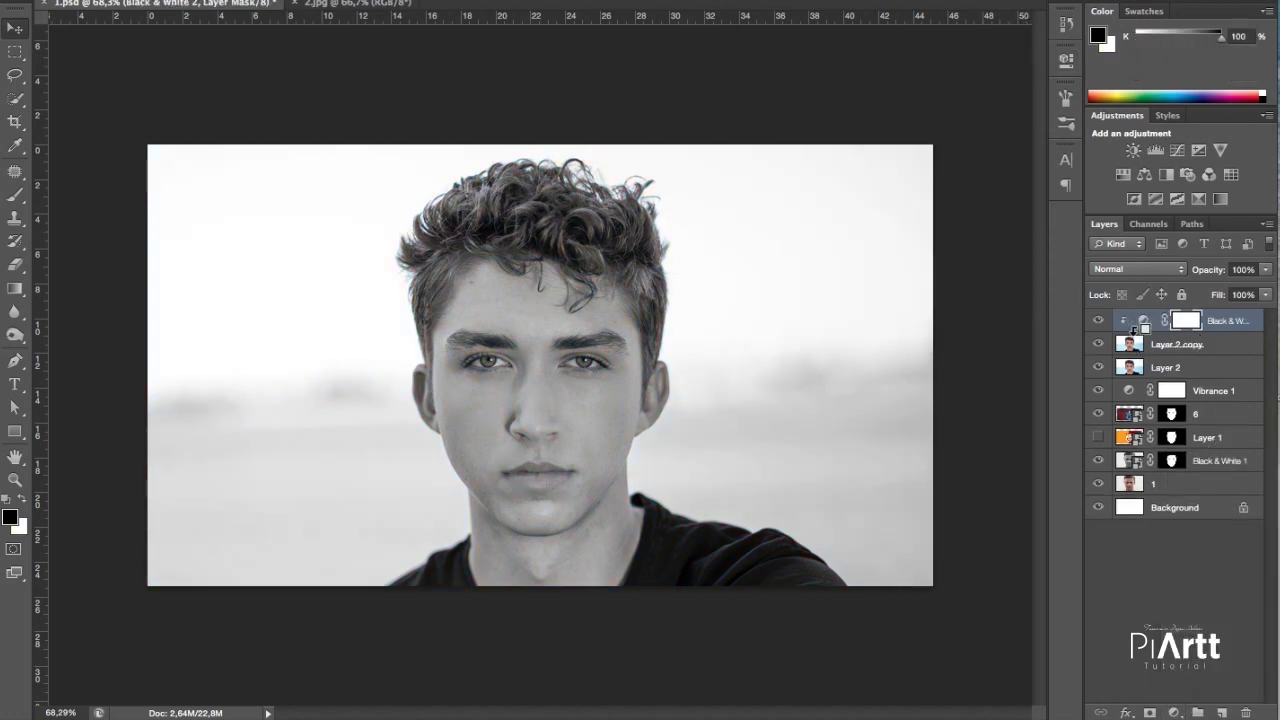
pyautogui.rightClick(1175, 347)
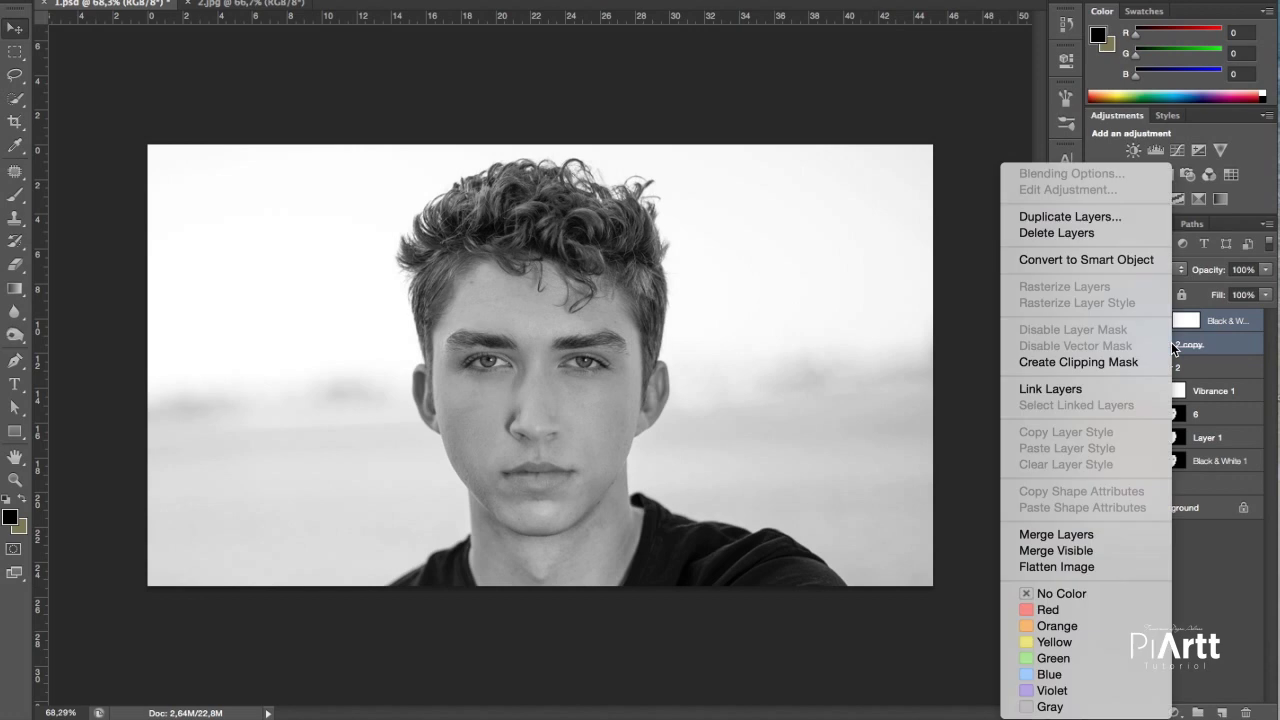
pyautogui.click(1100, 262)
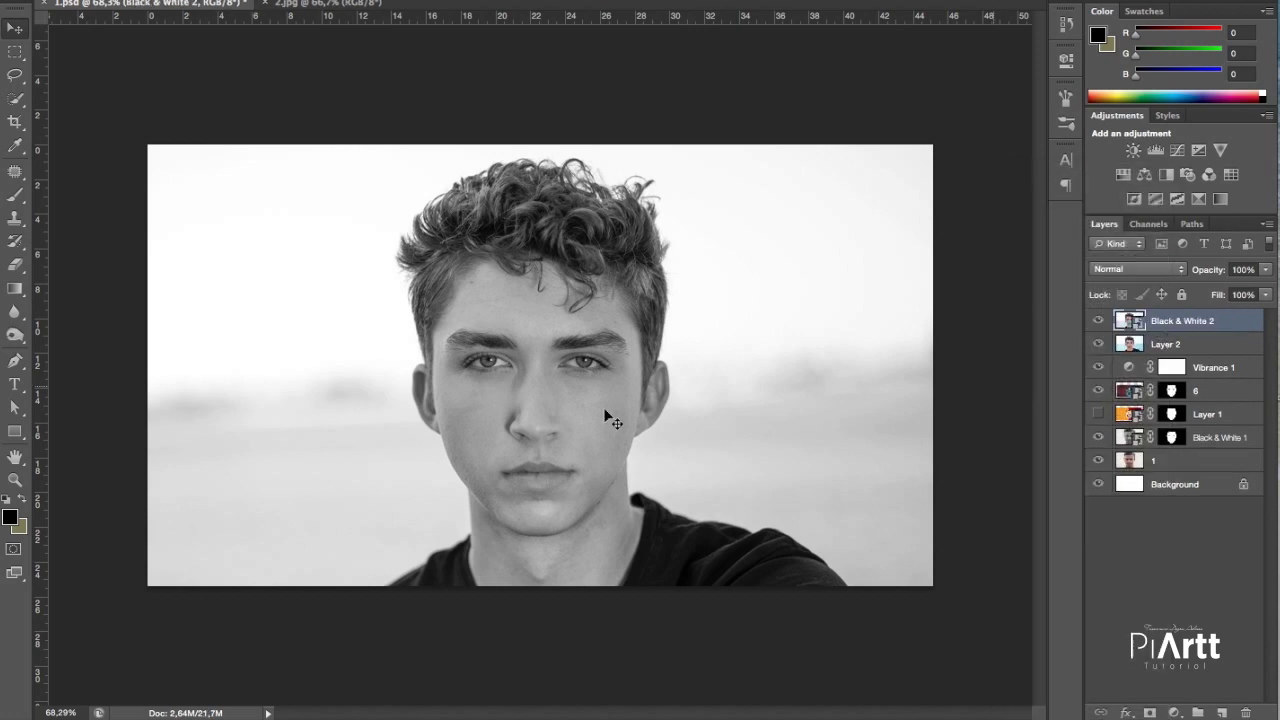
# Step: Select the man's face from the hairline down to the chin with the Quick Selection tool
pyautogui.press('w')
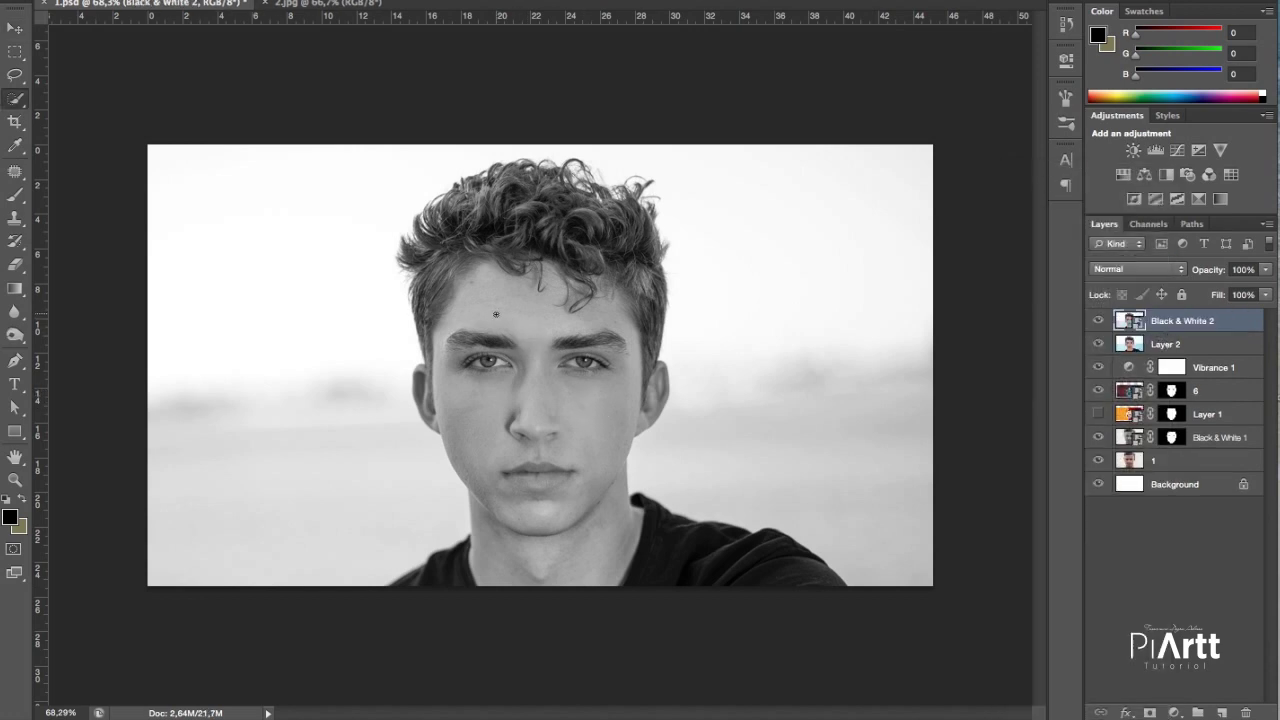
pyautogui.moveTo(471, 304)
pyautogui.mouseDown()
pyautogui.moveTo(555, 345)
pyautogui.moveTo(600, 340)
pyautogui.moveTo(561, 428)
pyautogui.mouseUp()
pyautogui.moveTo(656, 512)
pyautogui.mouseDown()
pyautogui.moveTo(628, 548)
pyautogui.moveTo(590, 552)
pyautogui.mouseUp()
pyautogui.moveTo(614, 500); pyautogui.dragTo(628, 473)
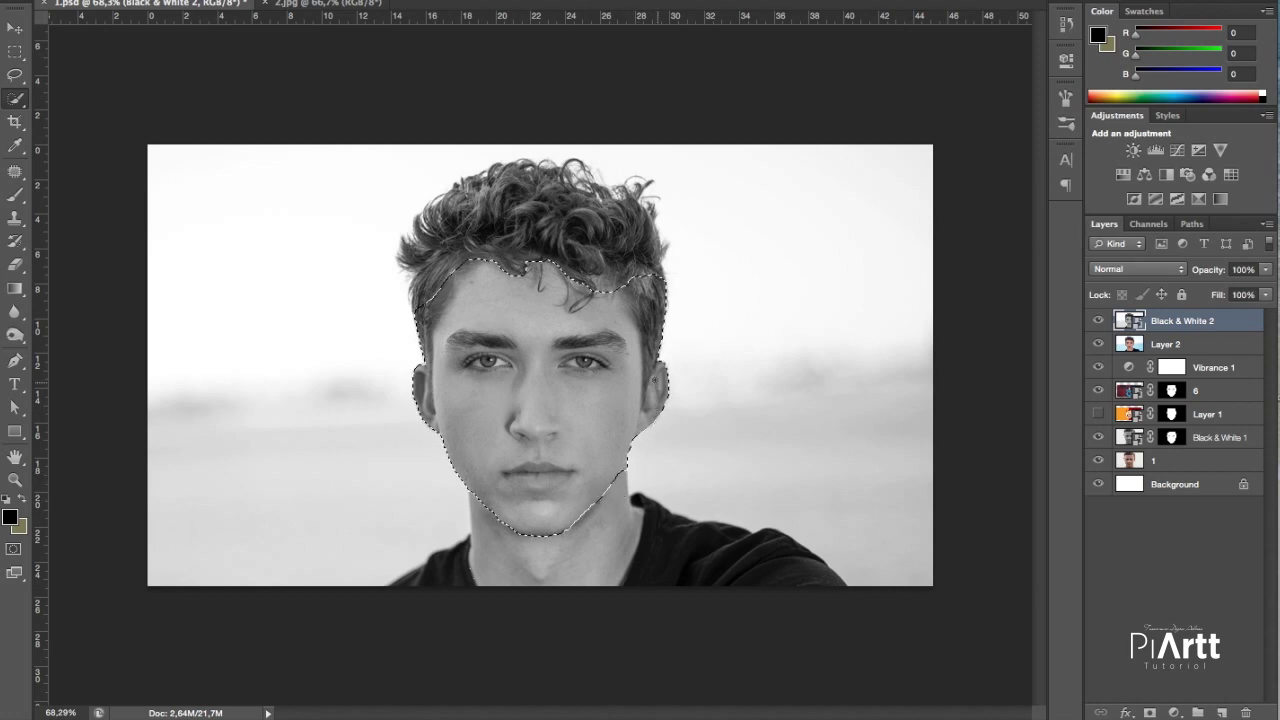
# Step: Subtract the ears and the hair at both temples from the face selection
pyautogui.moveTo(657, 364); pyautogui.dragTo(634, 420)
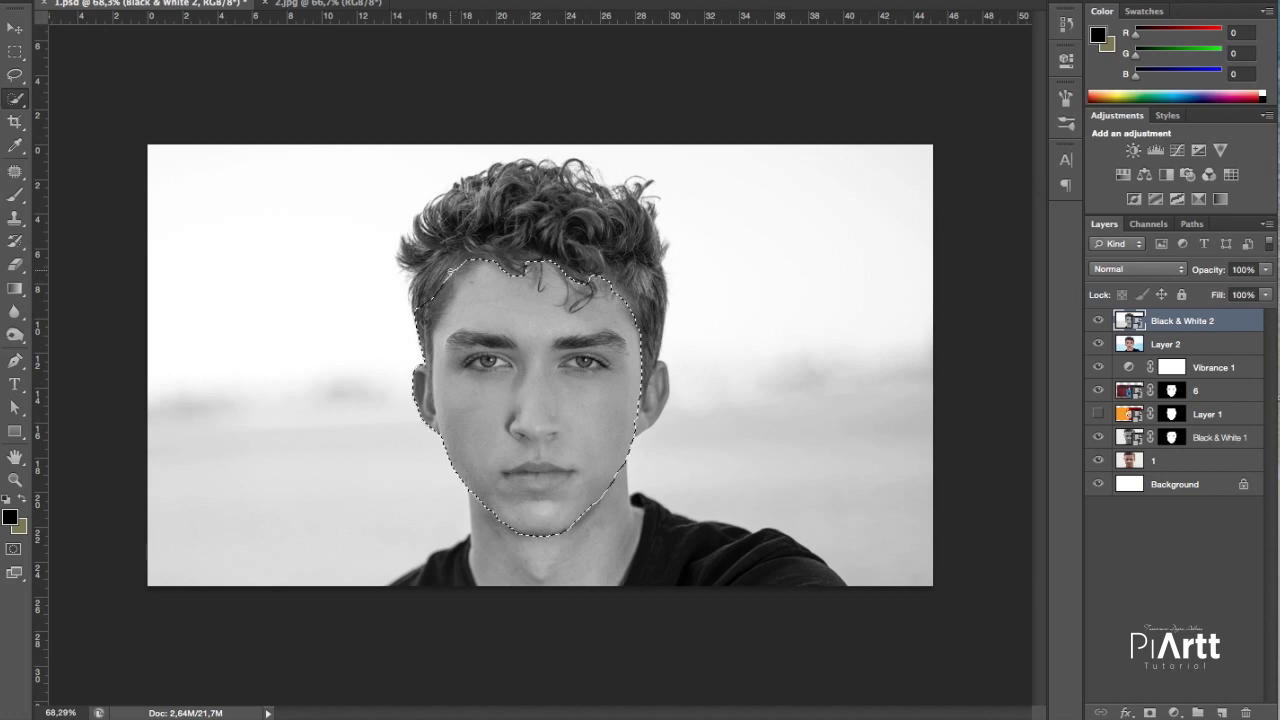
pyautogui.moveTo(440, 296); pyautogui.dragTo(426, 330)
pyautogui.moveTo(421, 374); pyautogui.dragTo(430, 427)
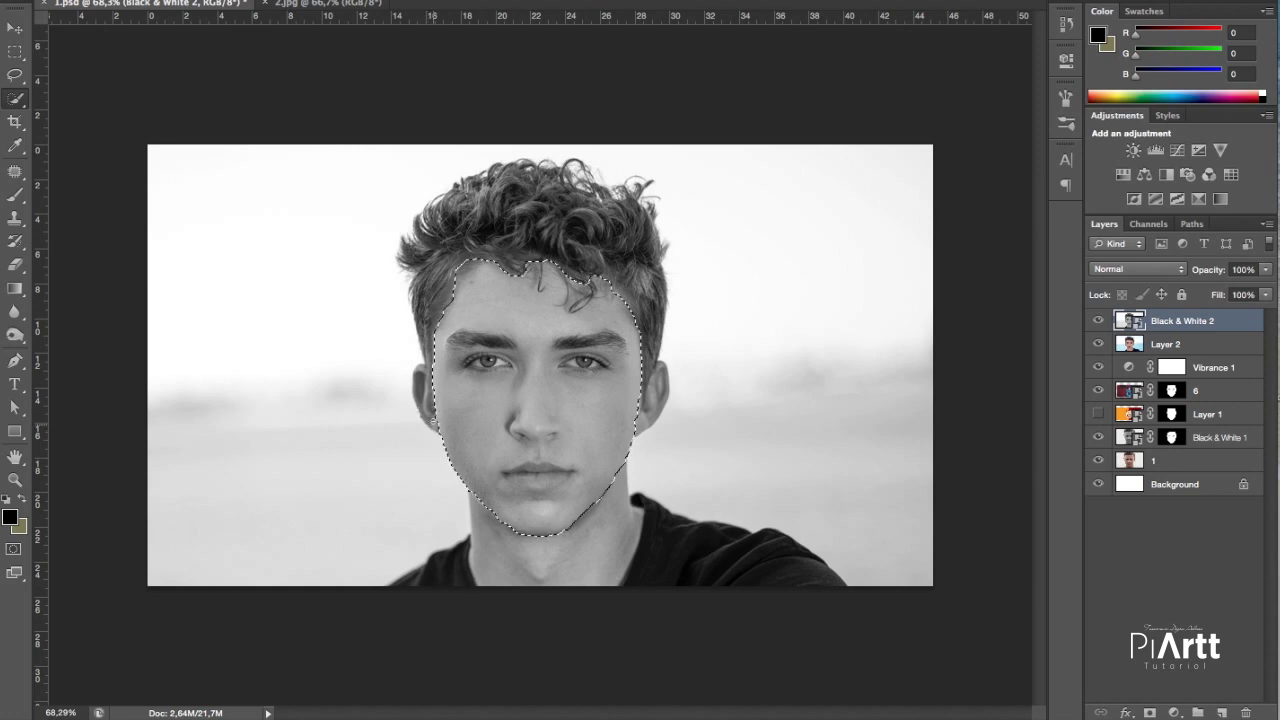
pyautogui.click(434, 430)
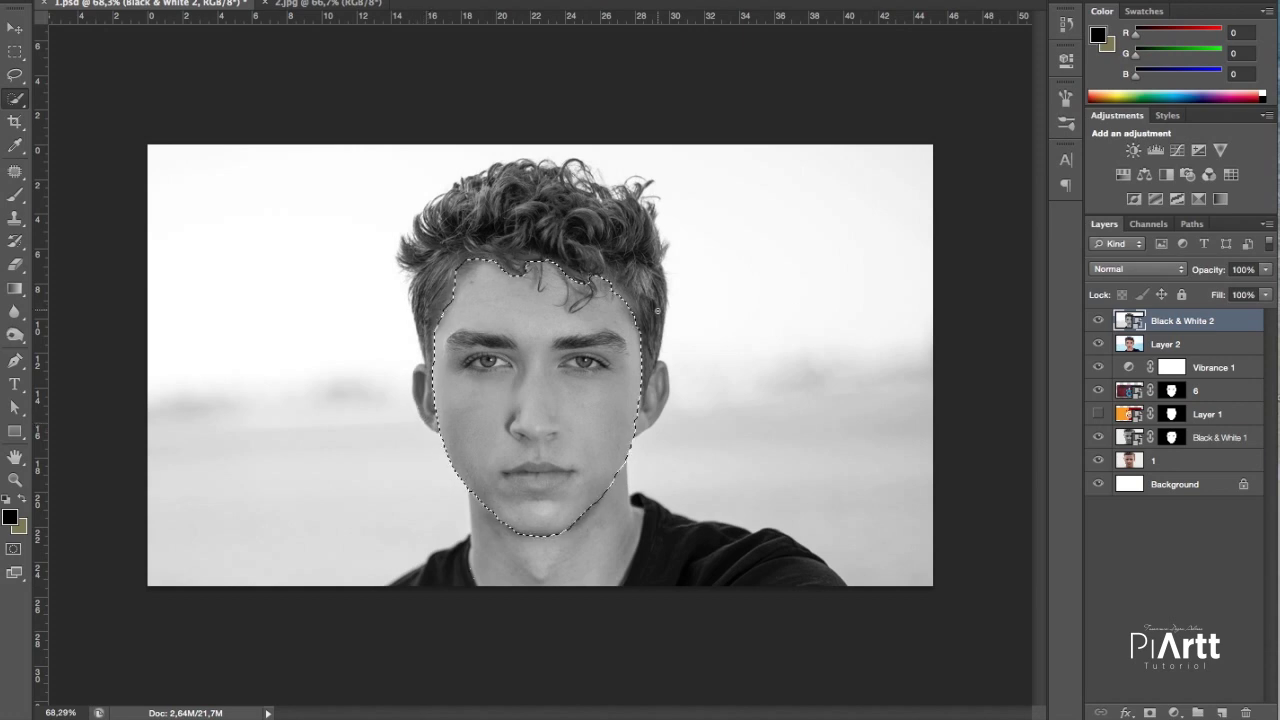
# Step: Refine the face selection's edge with Smart Radius on, brushing along the hairline, cheek and jaw, and undo the last brush stroke
pyautogui.scroll(-5, 582, 305)
pyautogui.press('super+alt+r')
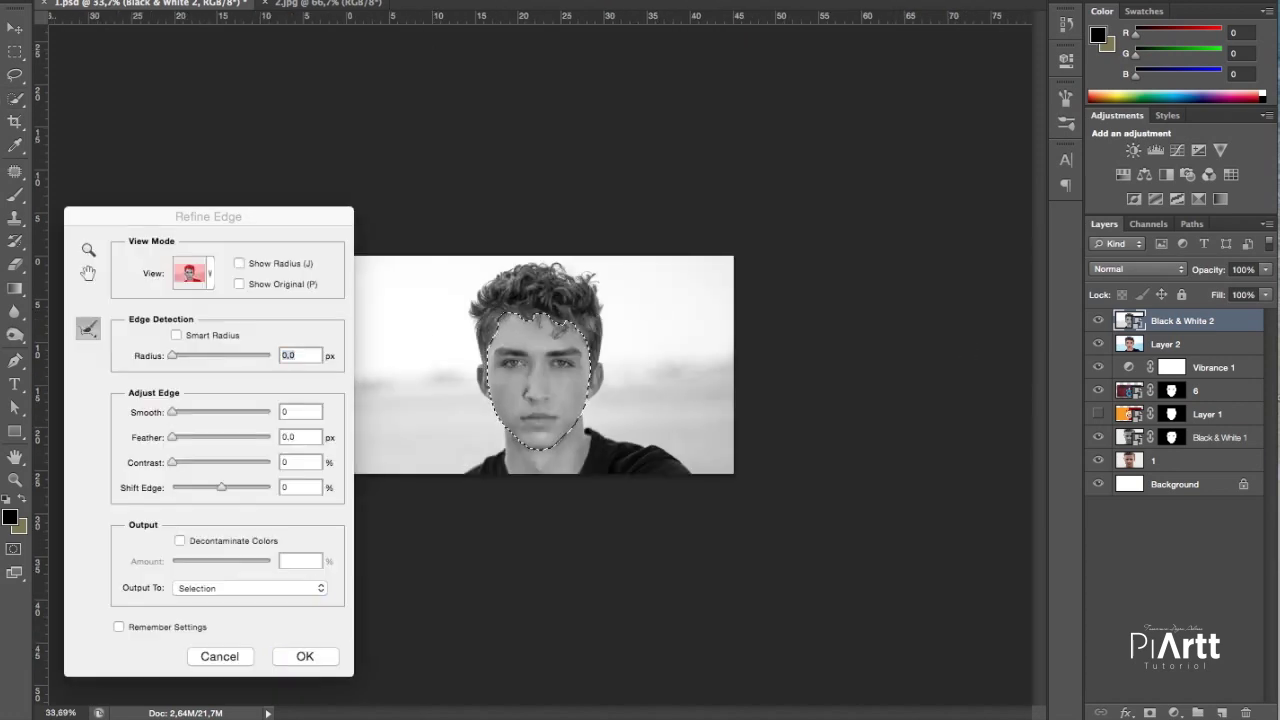
pyautogui.click(268, 588)
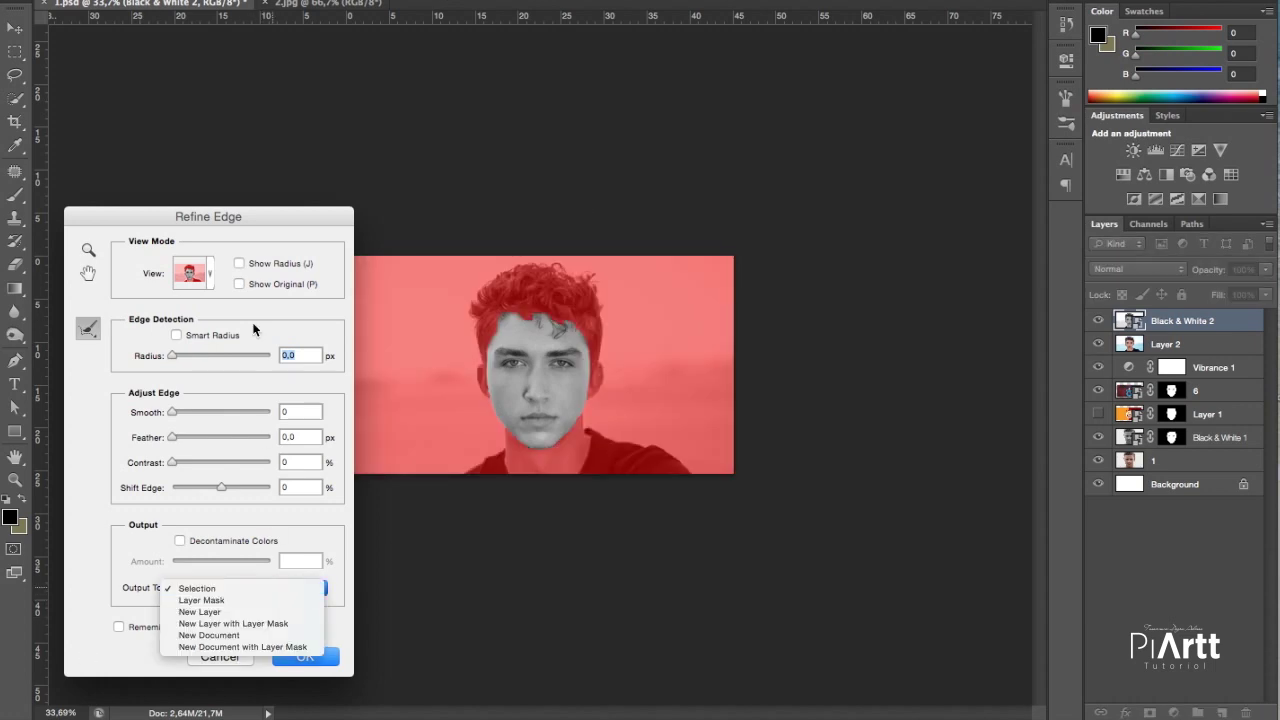
pyautogui.click(268, 588)
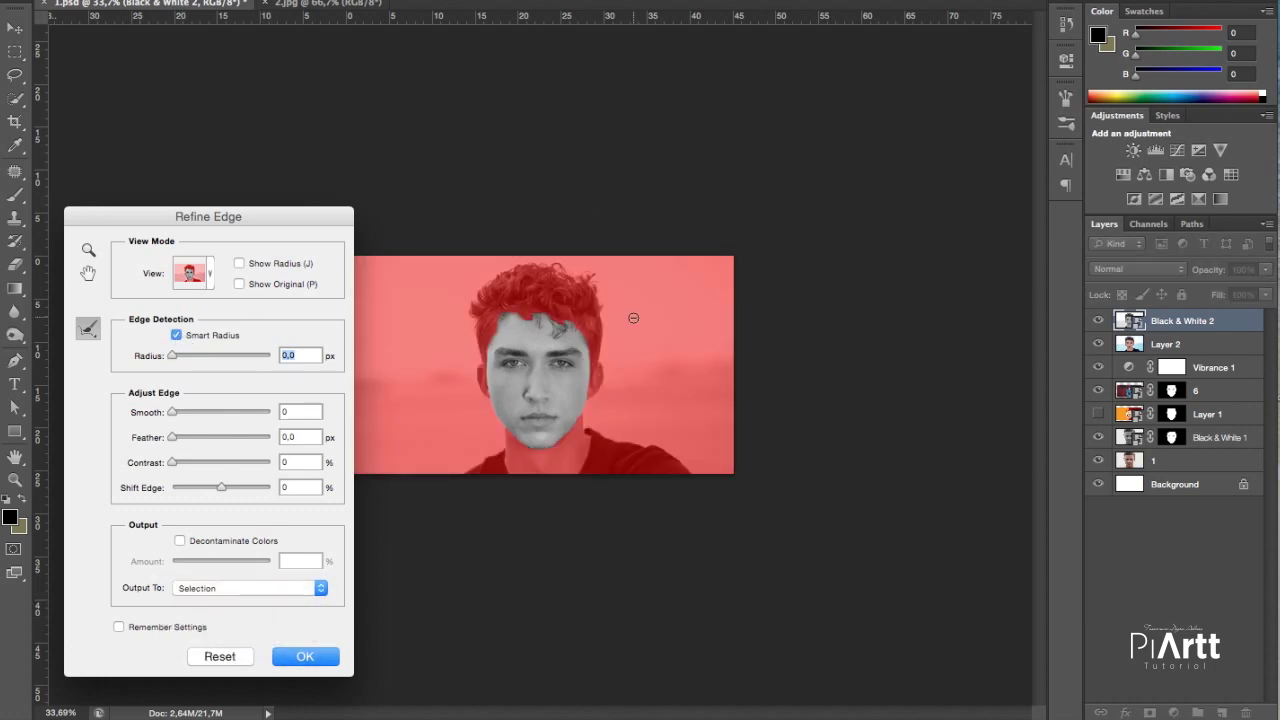
pyautogui.scroll(3, 628, 318)
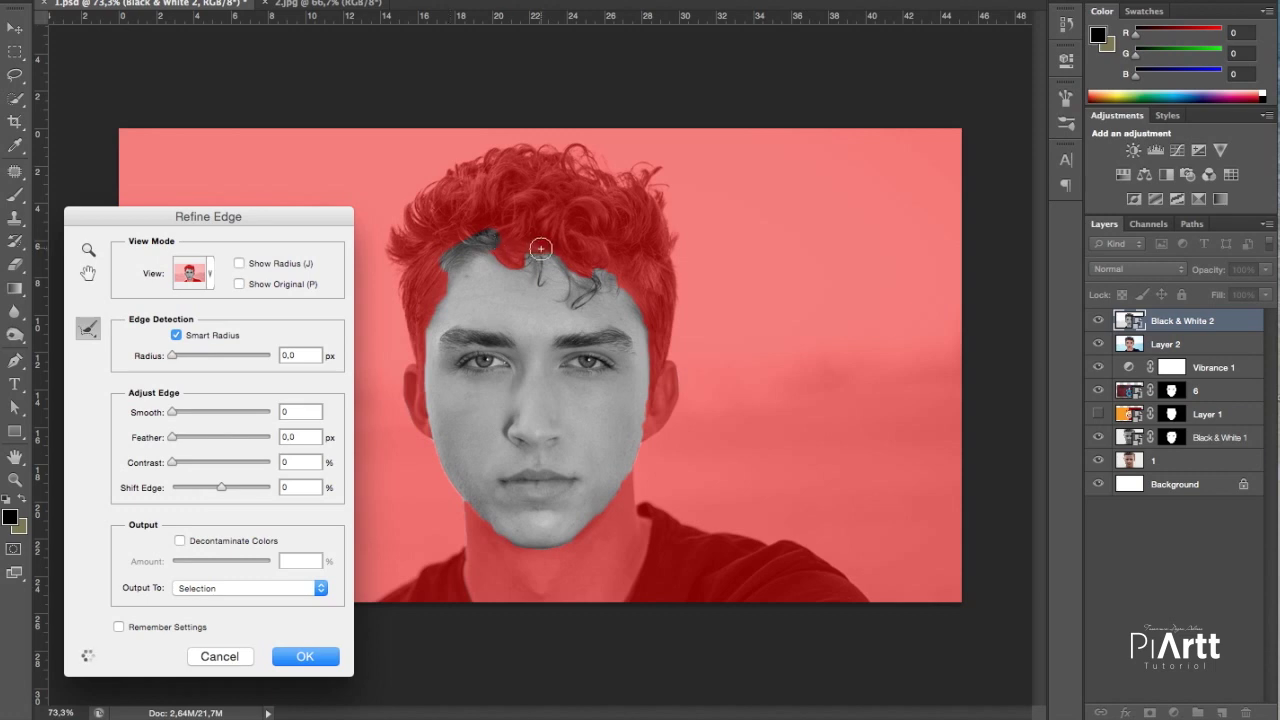
pyautogui.moveTo(524, 260); pyautogui.dragTo(623, 284)
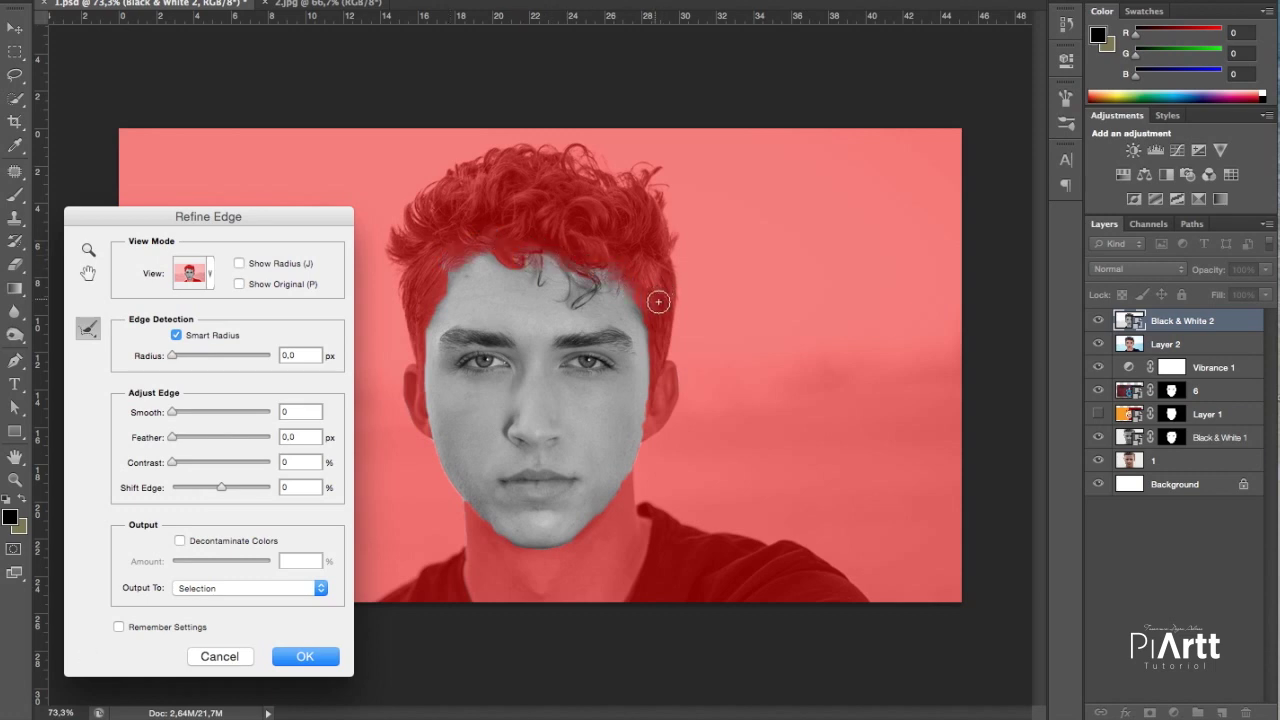
pyautogui.moveTo(430, 306)
pyautogui.mouseDown()
pyautogui.moveTo(424, 474)
pyautogui.moveTo(437, 526)
pyautogui.moveTo(449, 515)
pyautogui.moveTo(434, 451)
pyautogui.mouseUp()
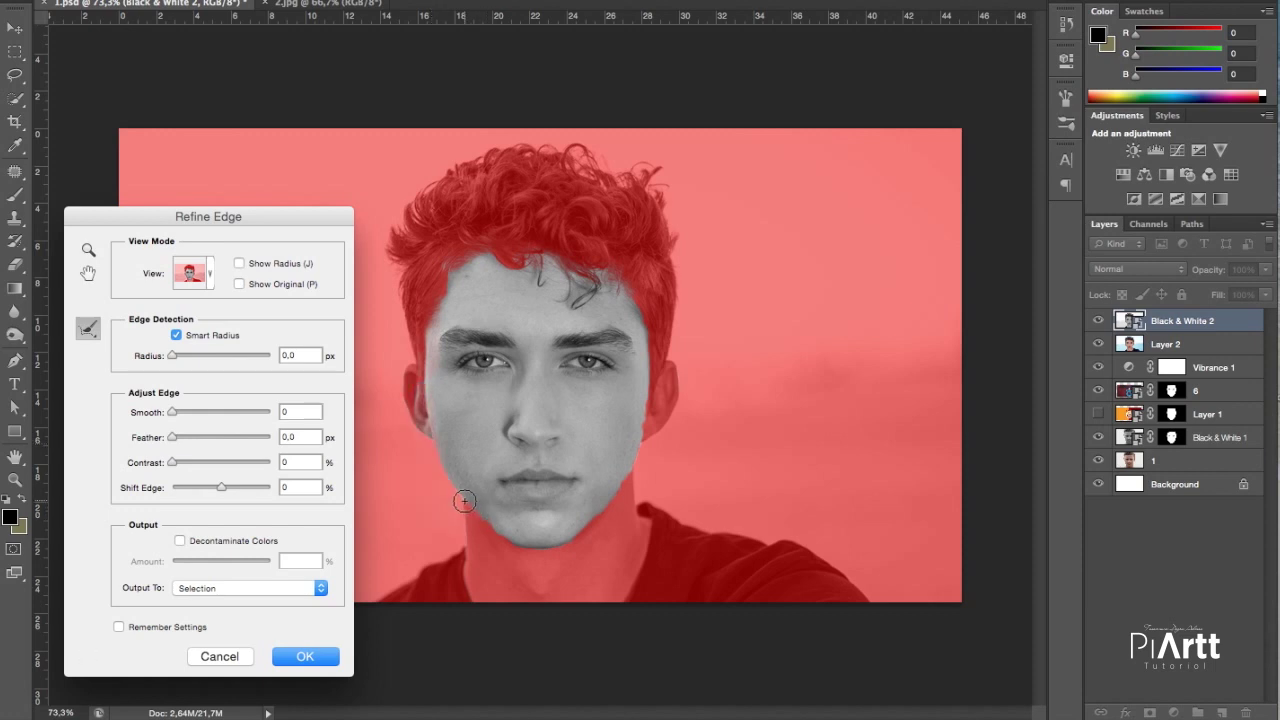
pyautogui.moveTo(463, 499)
pyautogui.mouseDown()
pyautogui.moveTo(500, 543)
pyautogui.moveTo(531, 545)
pyautogui.mouseUp()
pyautogui.press('alt+super+z')
# Step: Output the refined selection as a layer mask on the Black & White 2 layer
pyautogui.click(185, 590)
pyautogui.click(210, 600)
pyautogui.click(305, 660)
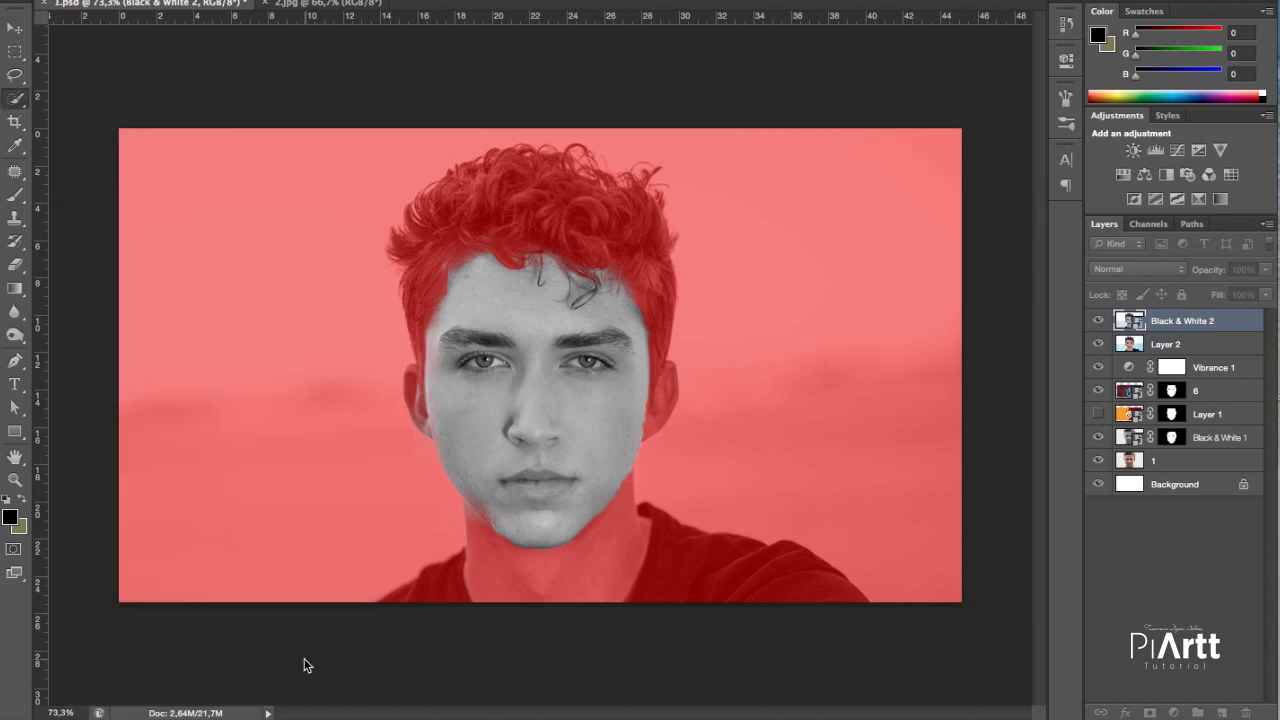
# Step: Place 3.jpg from the Materiel folder into 1.psd, enlarging the Fenerbahçe logo so that its badge covers the whole face
pyautogui.hotkey('ctrl', 'Up')
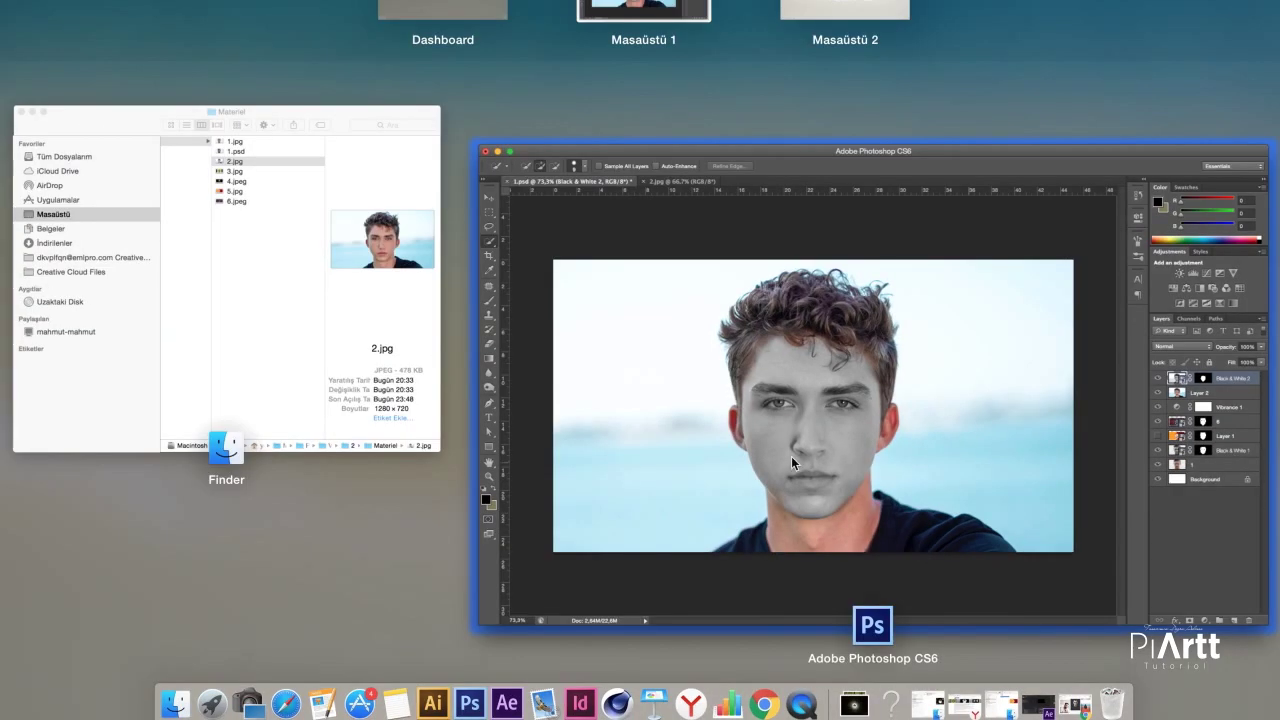
pyautogui.click(323, 268)
pyautogui.click(352, 86)
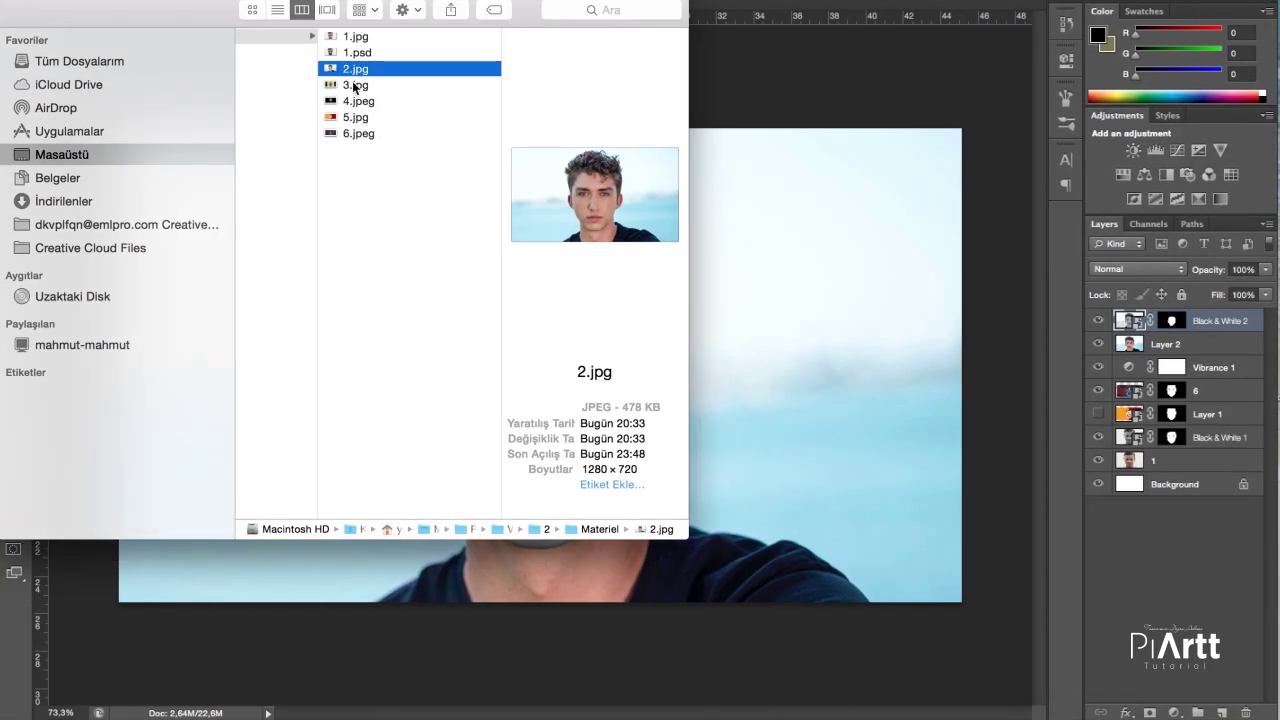
pyautogui.moveTo(801, 192); pyautogui.dragTo(801, 192)
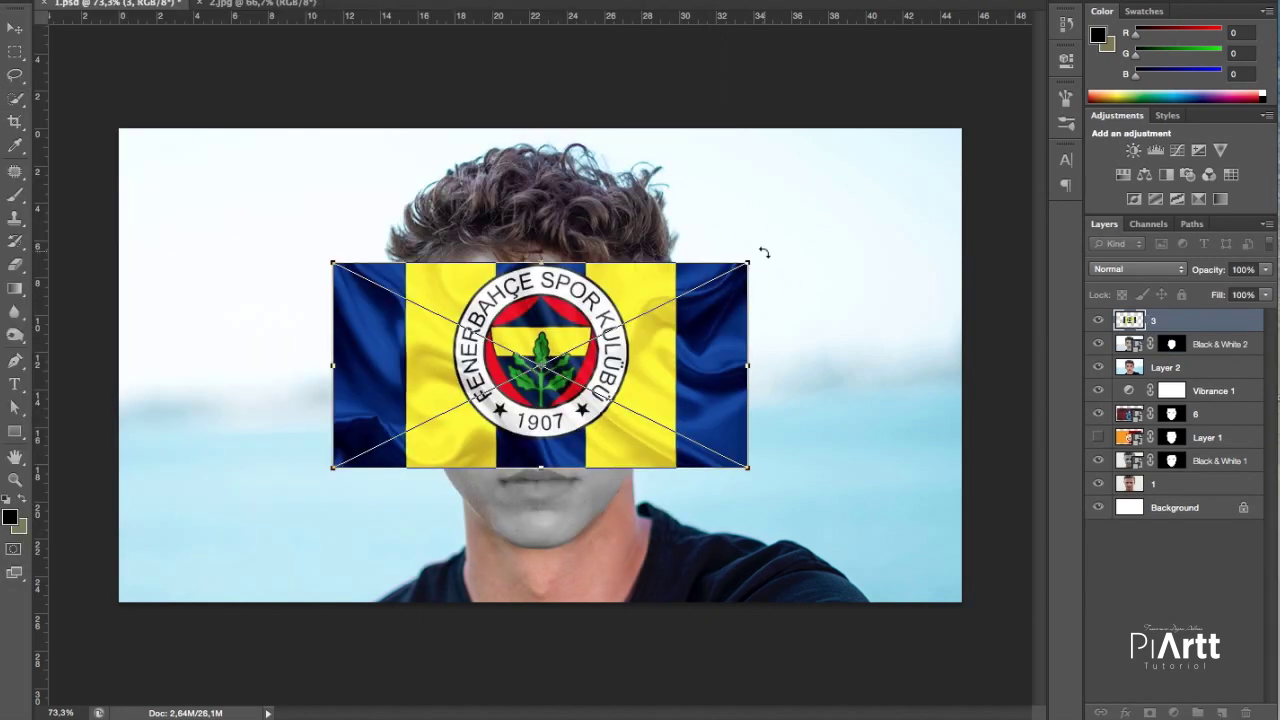
pyautogui.moveTo(755, 257); pyautogui.dragTo(858, 205)
pyautogui.moveTo(797, 297); pyautogui.dragTo(793, 328)
pyautogui.press('Return')
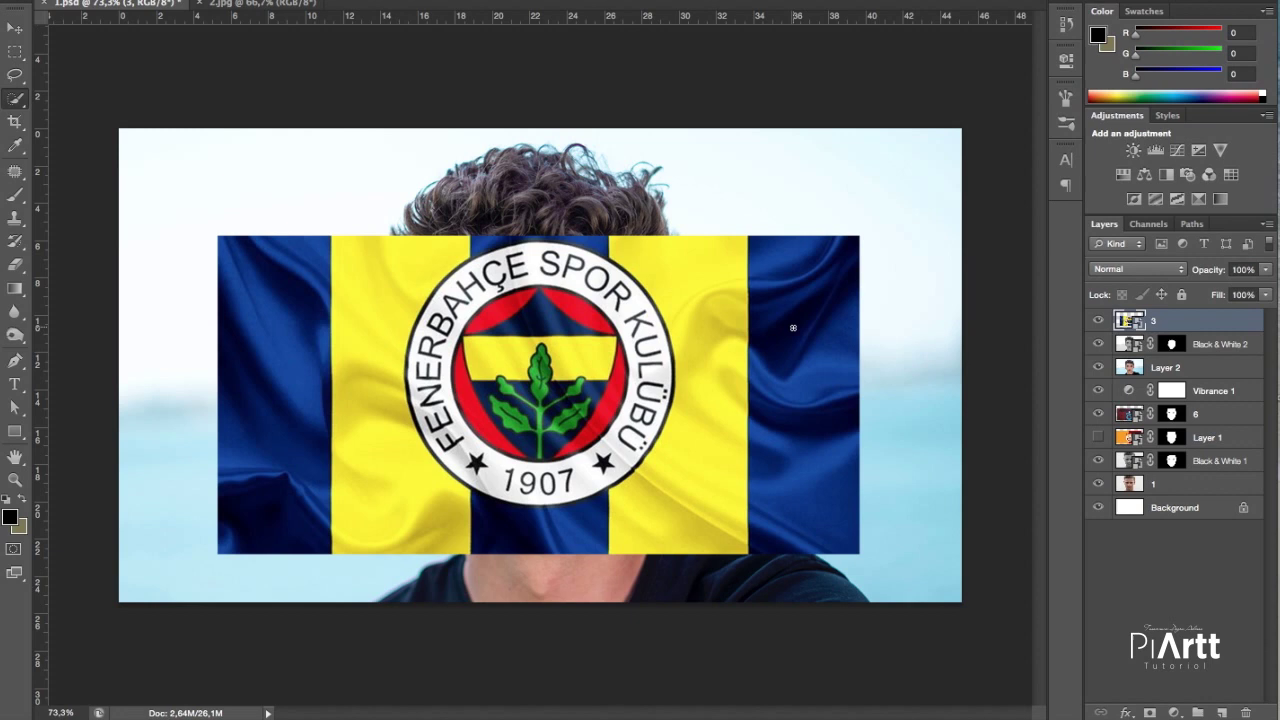
# Step: Set layer 3's opacity to 55% and its blend mode to Overlay
pyautogui.click(1268, 270)
pyautogui.moveTo(1235, 289); pyautogui.dragTo(1229, 288)
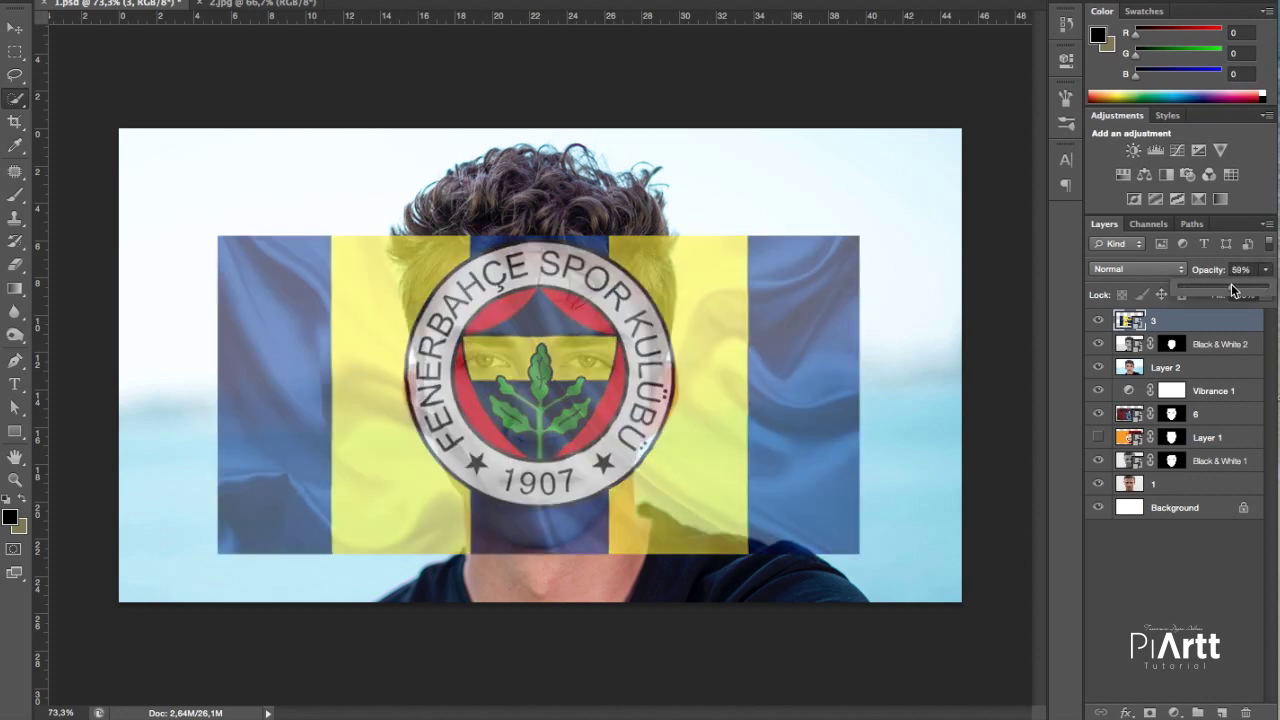
pyautogui.click(1138, 269)
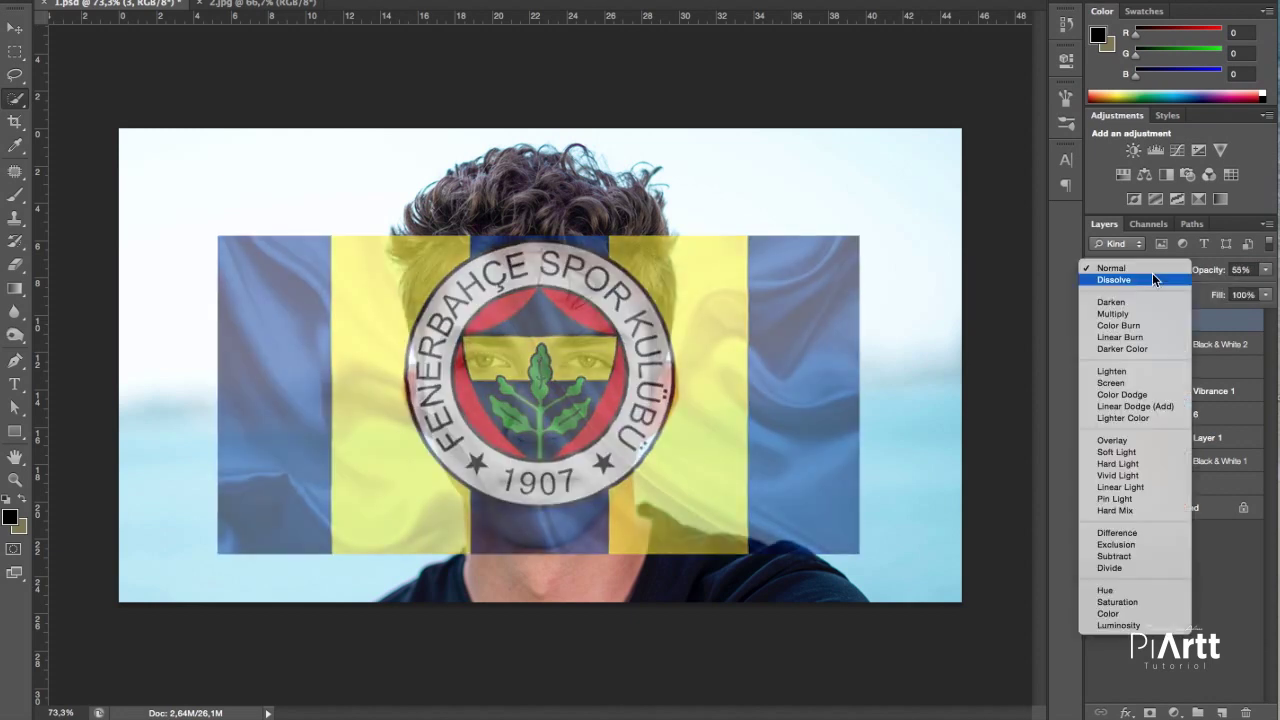
pyautogui.click(1130, 440)
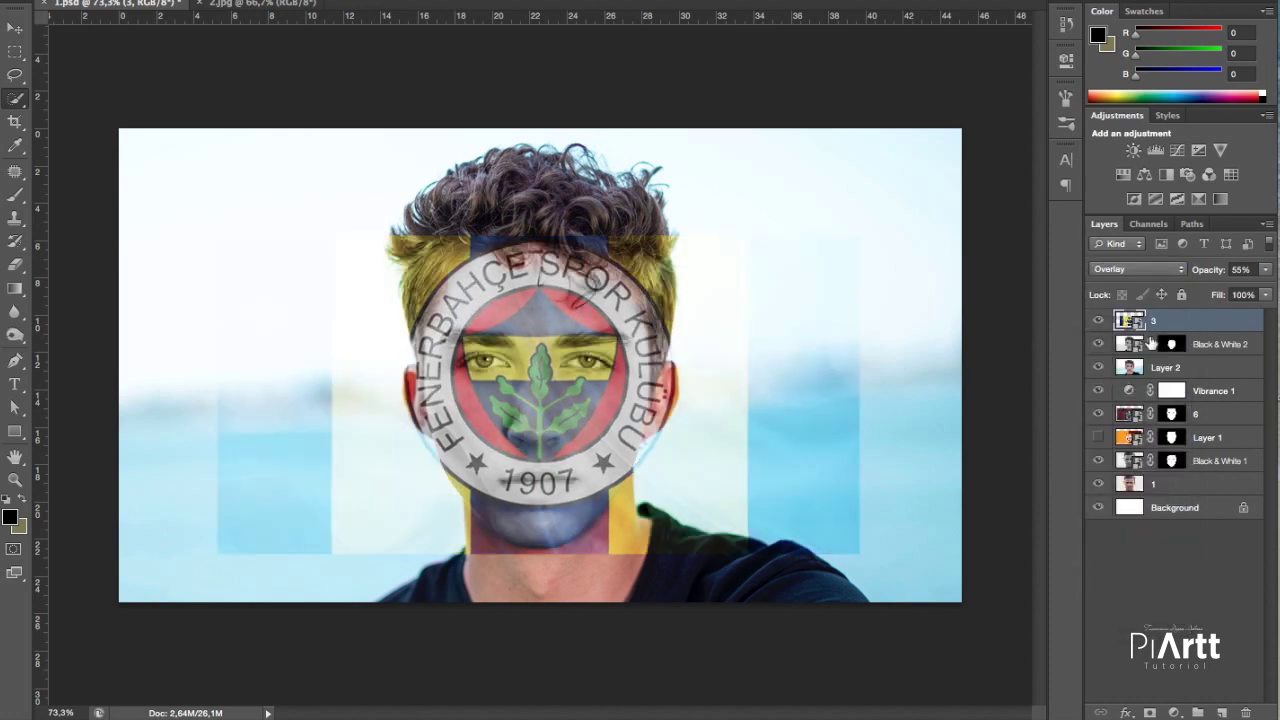
# Step: Copy the face mask from Black & White 2 to layer 3 and set layer 3's opacity to 100%
pyautogui.click(1170, 345)
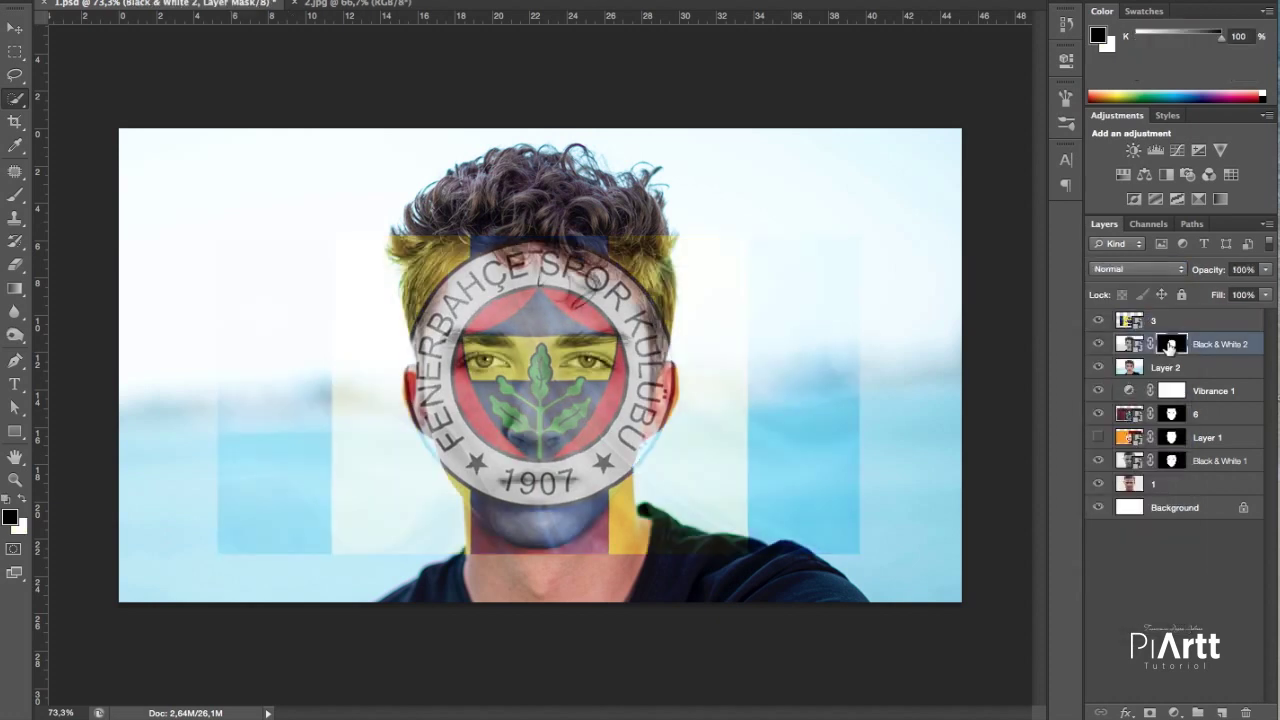
pyautogui.moveTo(1172, 345); pyautogui.dragTo(1172, 324)
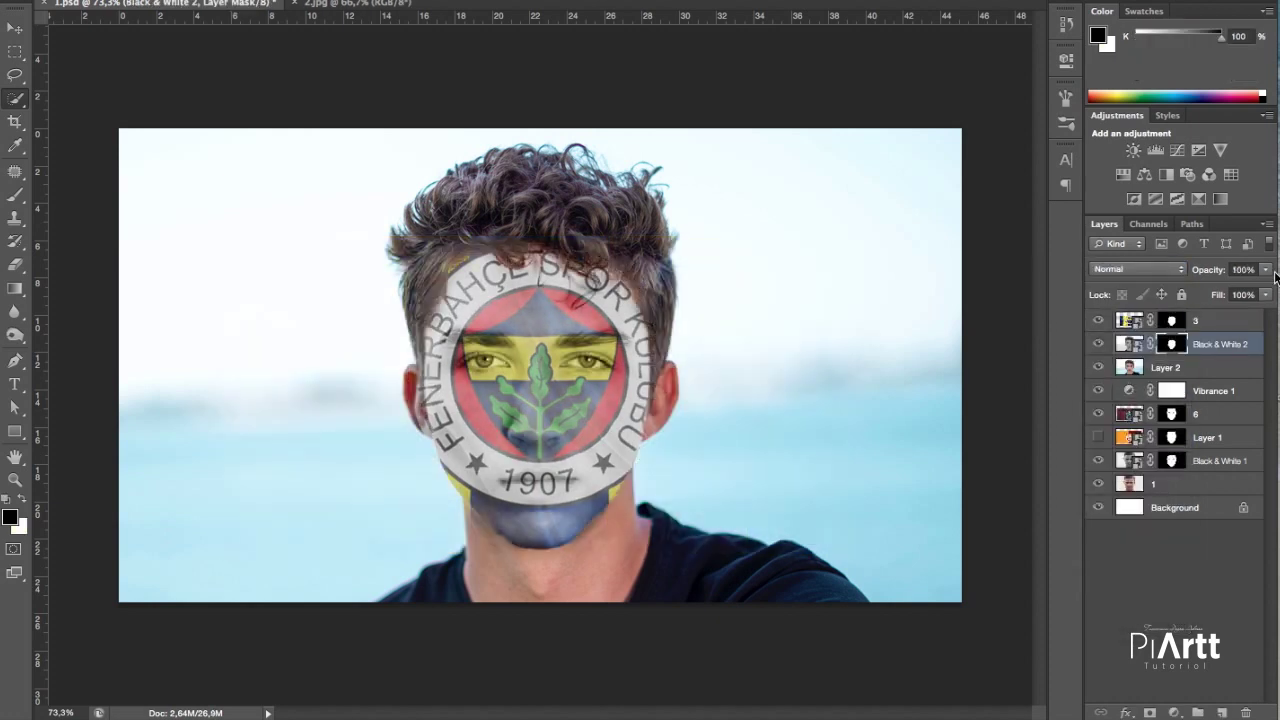
pyautogui.moveTo(1266, 270); pyautogui.dragTo(1268, 287)
pyautogui.click(1228, 320)
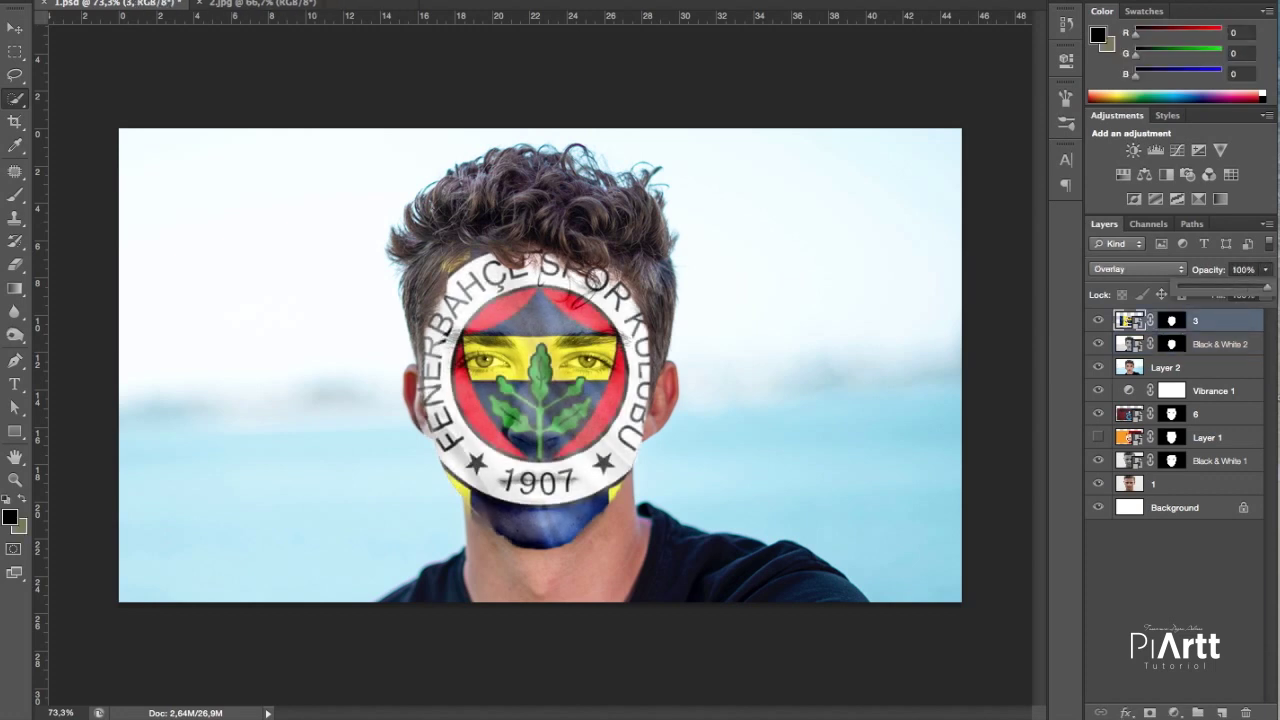
# Step: Brush black on layer 3's mask to trim the logo paint beside the left ear and up to the temple hairline
pyautogui.click(1170, 320)
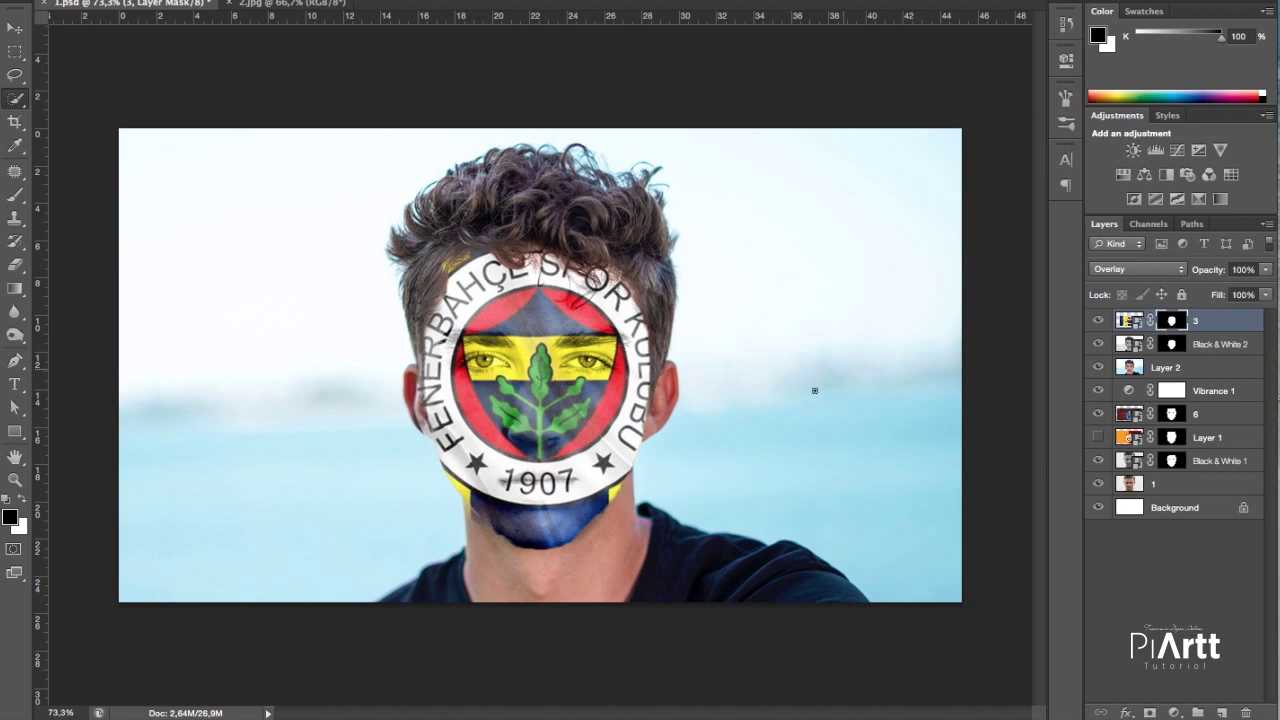
pyautogui.press('b')
pyautogui.press('x')
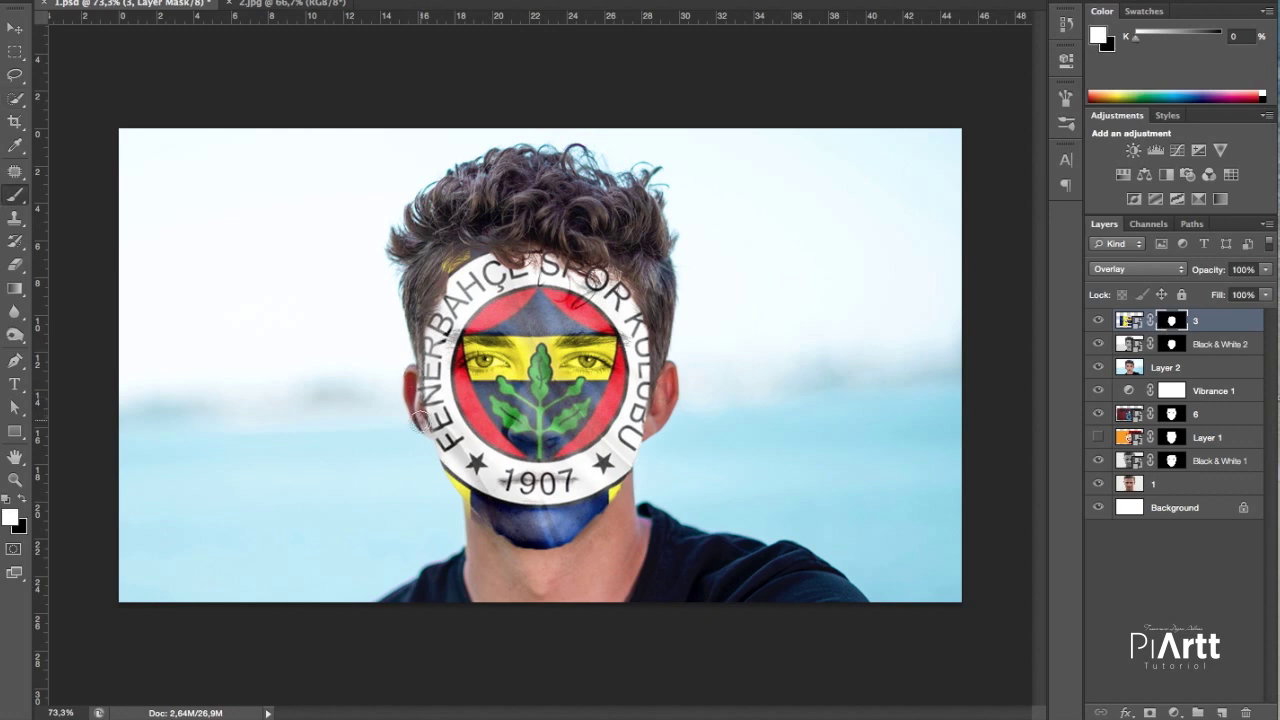
pyautogui.press('x')
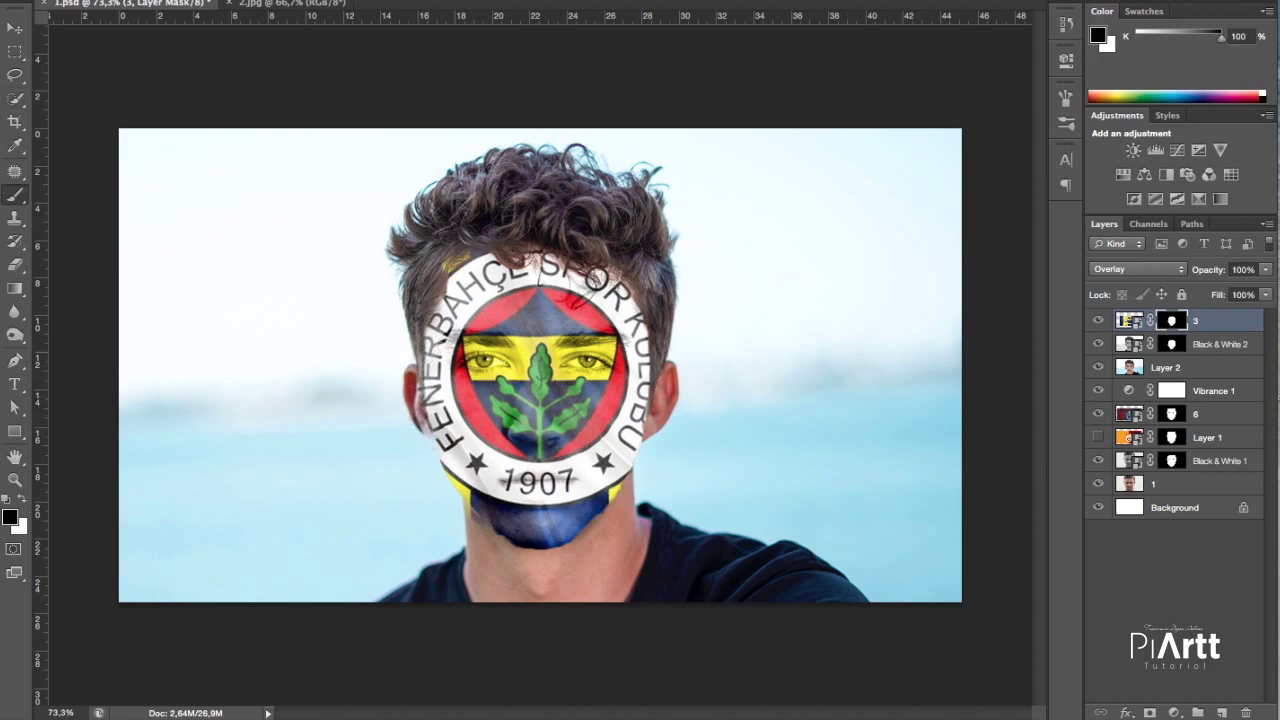
pyautogui.click(411, 361)
pyautogui.moveTo(413, 400)
pyautogui.mouseDown()
pyautogui.moveTo(419, 331)
pyautogui.moveTo(427, 311)
pyautogui.moveTo(422, 341)
pyautogui.moveTo(442, 262)
pyautogui.mouseUp()
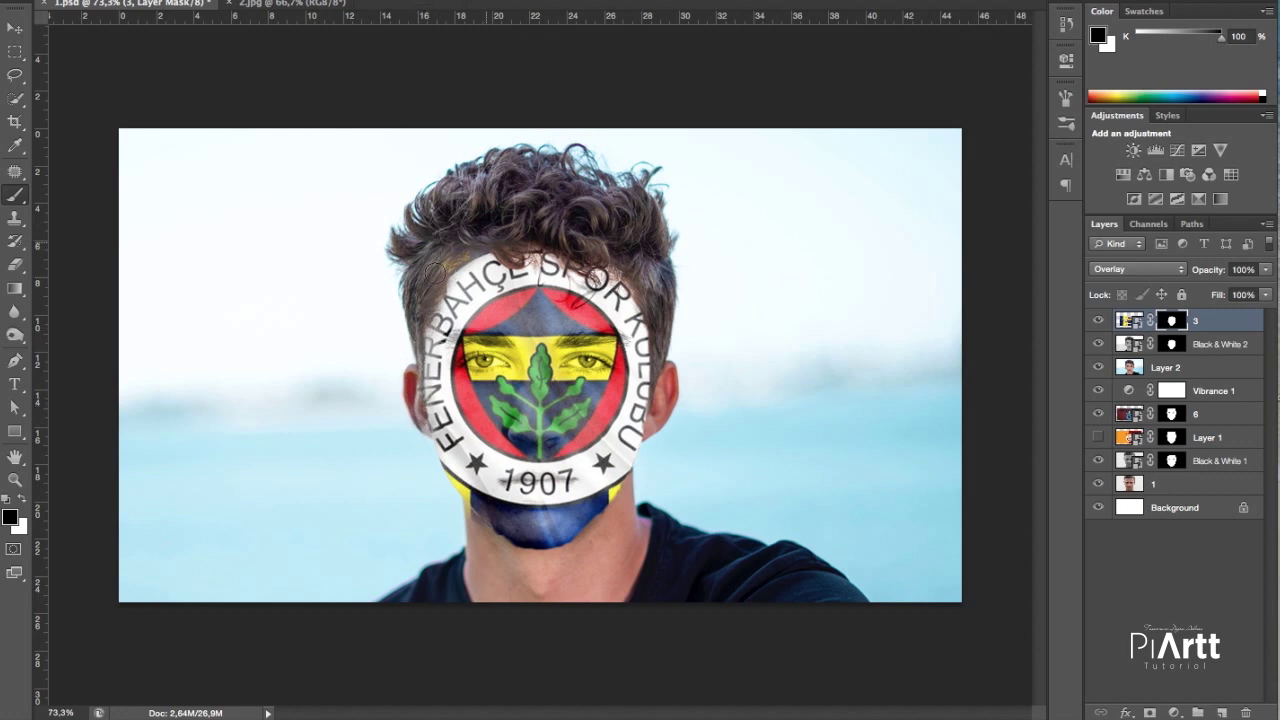
# Step: Brush layer 3's mask to refine the logo paint's edge along the right temple, the jaw and the chin
pyautogui.press('x')
pyautogui.press('x')
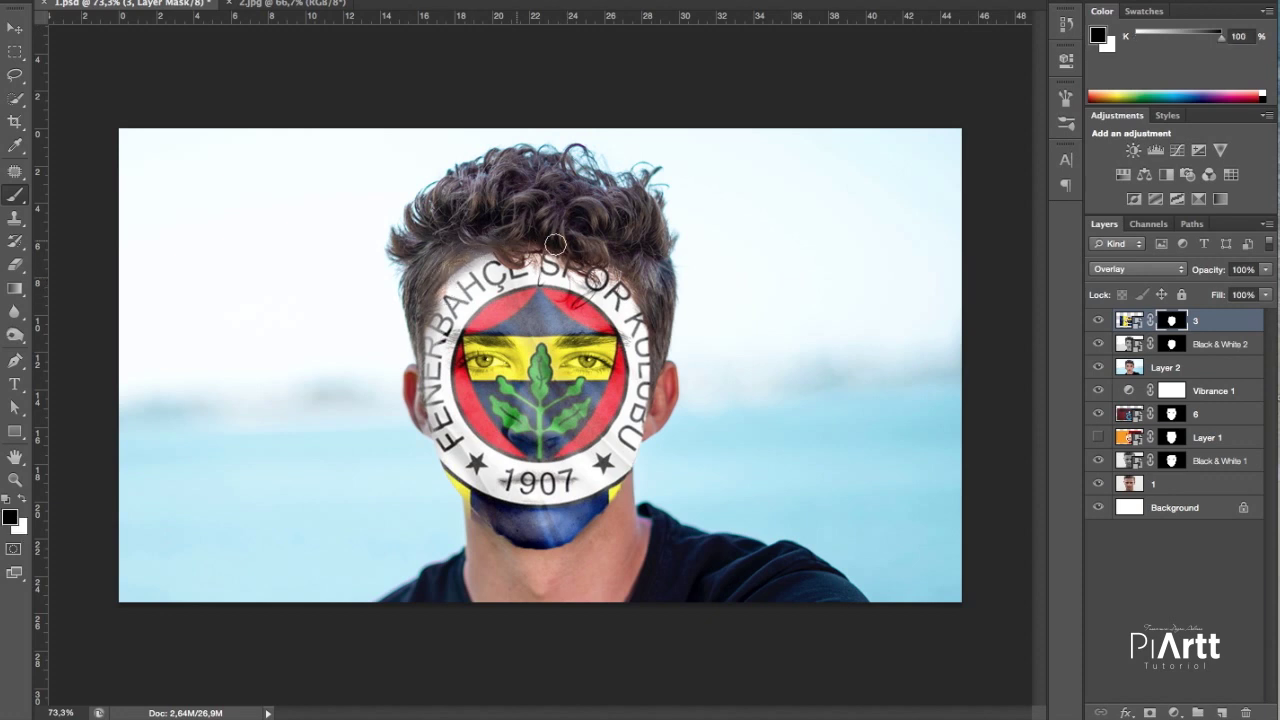
pyautogui.moveTo(638, 290)
pyautogui.mouseDown()
pyautogui.moveTo(660, 346)
pyautogui.moveTo(656, 378)
pyautogui.moveTo(654, 318)
pyautogui.moveTo(669, 326)
pyautogui.mouseUp()
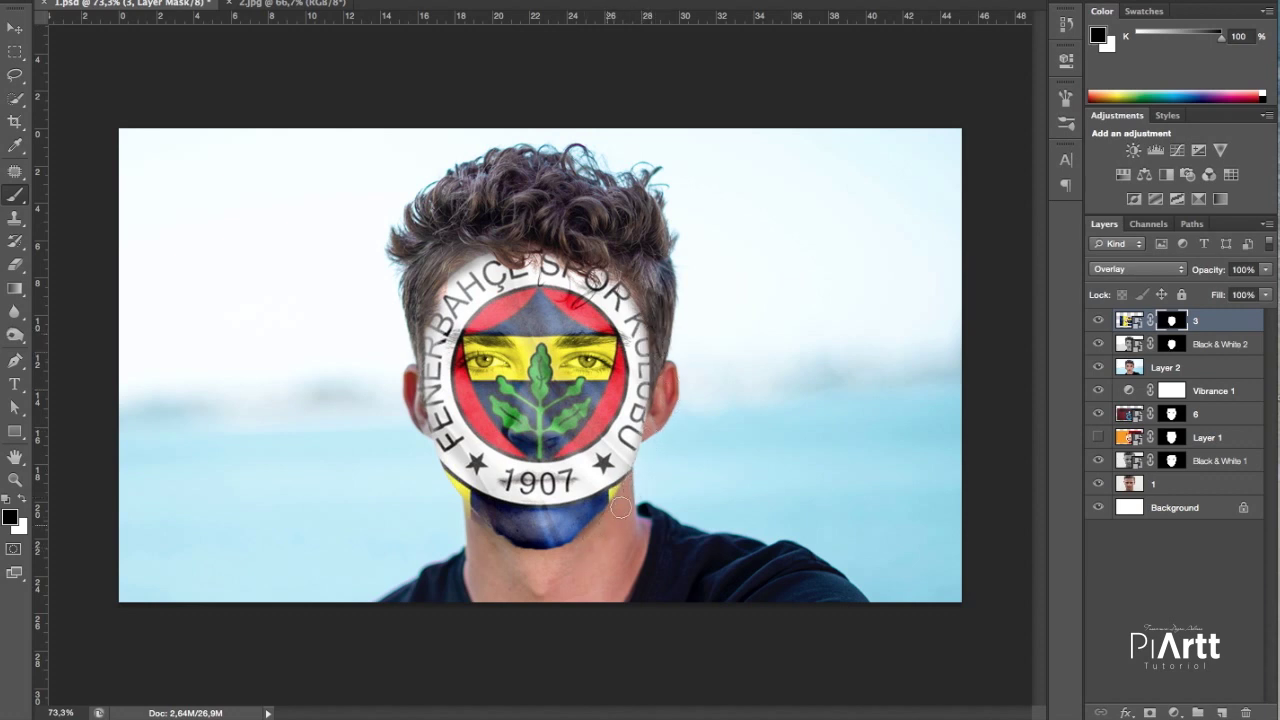
pyautogui.moveTo(631, 498)
pyautogui.mouseDown()
pyautogui.moveTo(546, 559)
pyautogui.moveTo(469, 525)
pyautogui.moveTo(504, 557)
pyautogui.moveTo(440, 497)
pyautogui.moveTo(510, 529)
pyautogui.mouseUp()
pyautogui.press('x')
pyautogui.press('x')
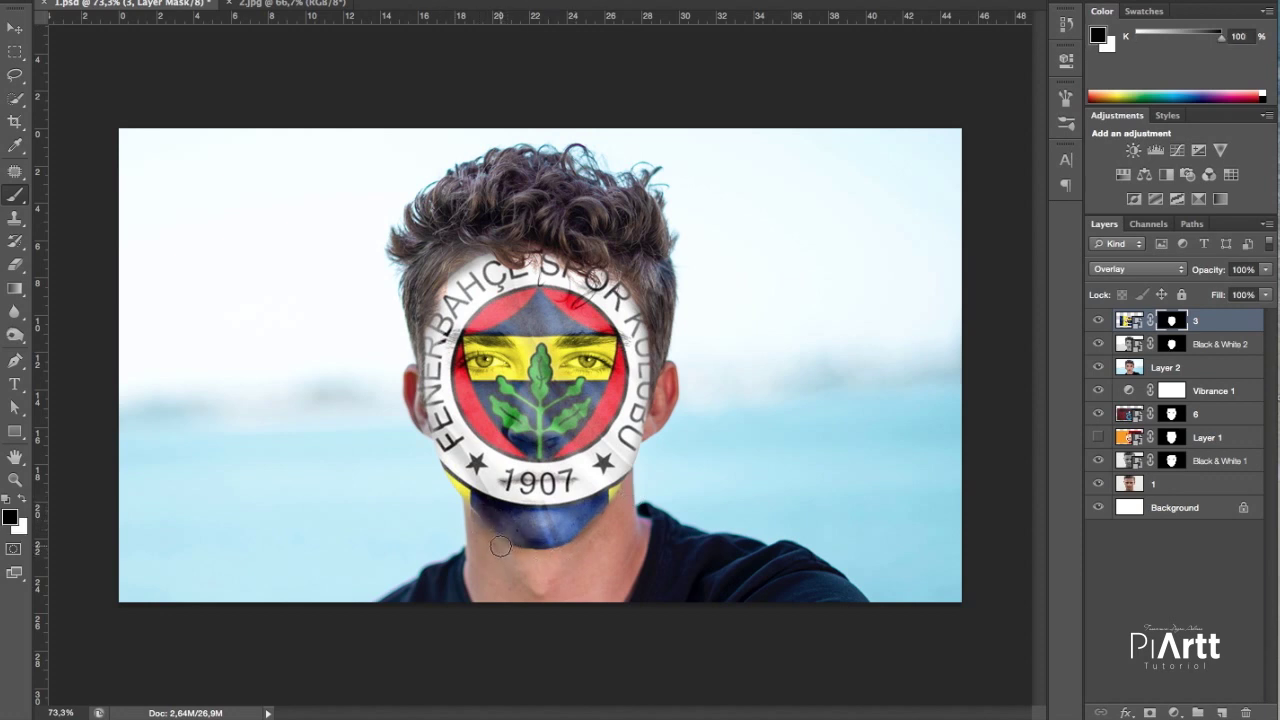
pyautogui.press('x')
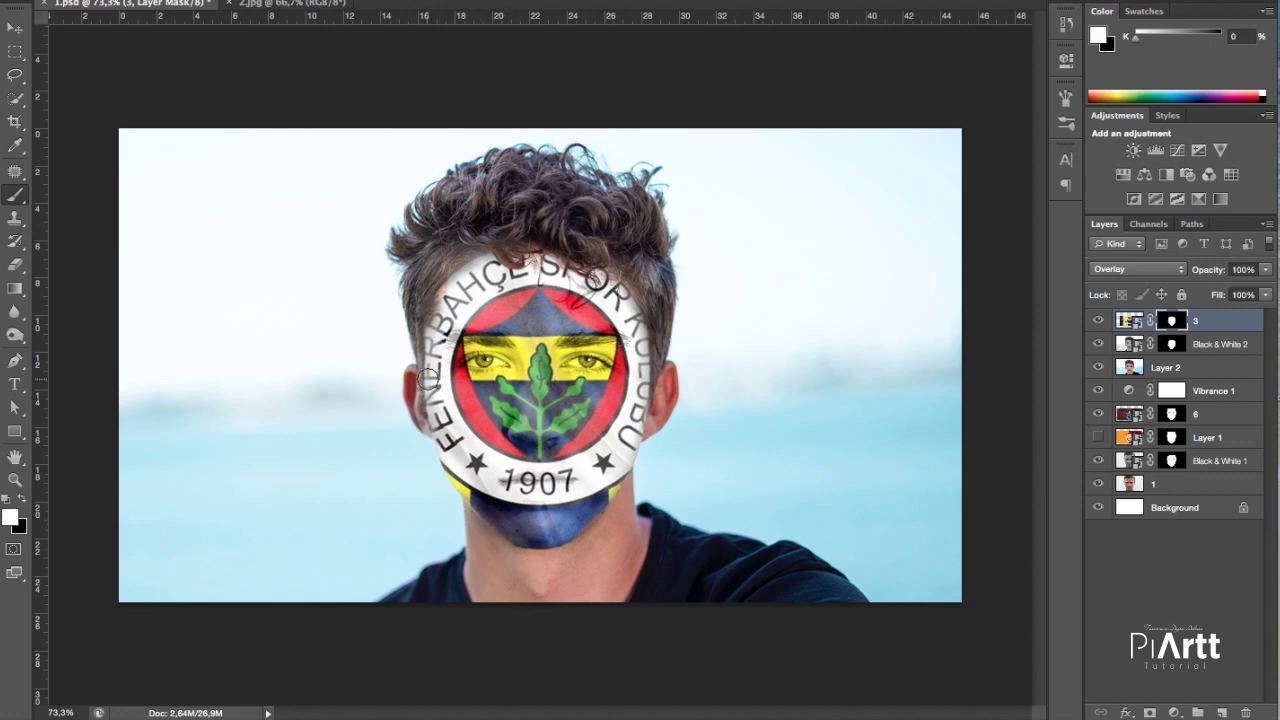
pyautogui.press('x')
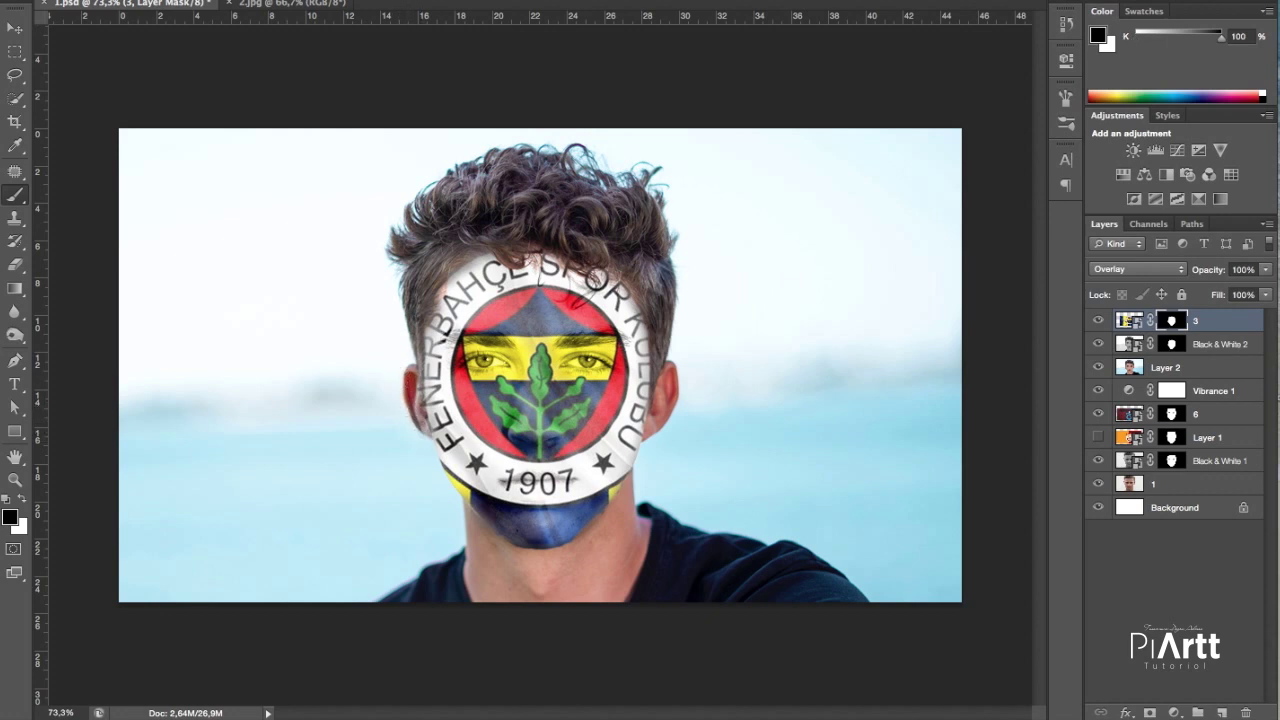
# Step: Touch up the face edge beside the left ear on the masks of Black & White 2 and layer 3, alternating black and white
pyautogui.click(1167, 346)
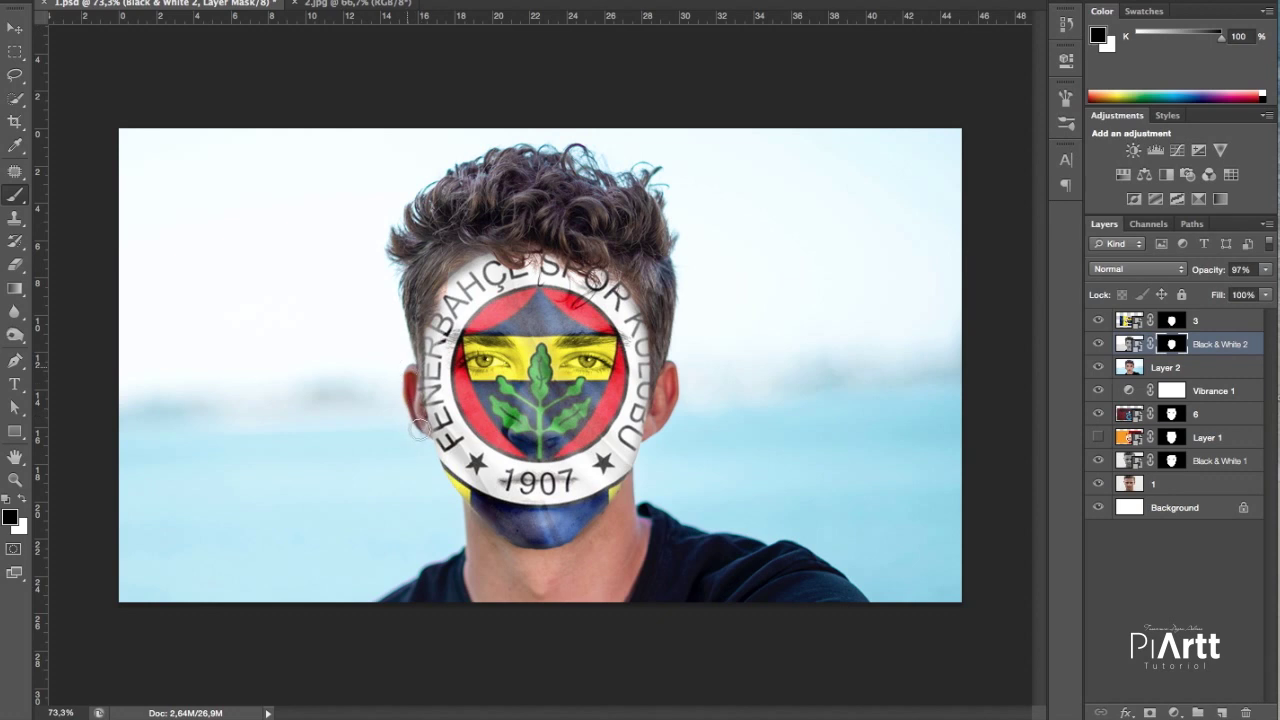
pyautogui.press('x')
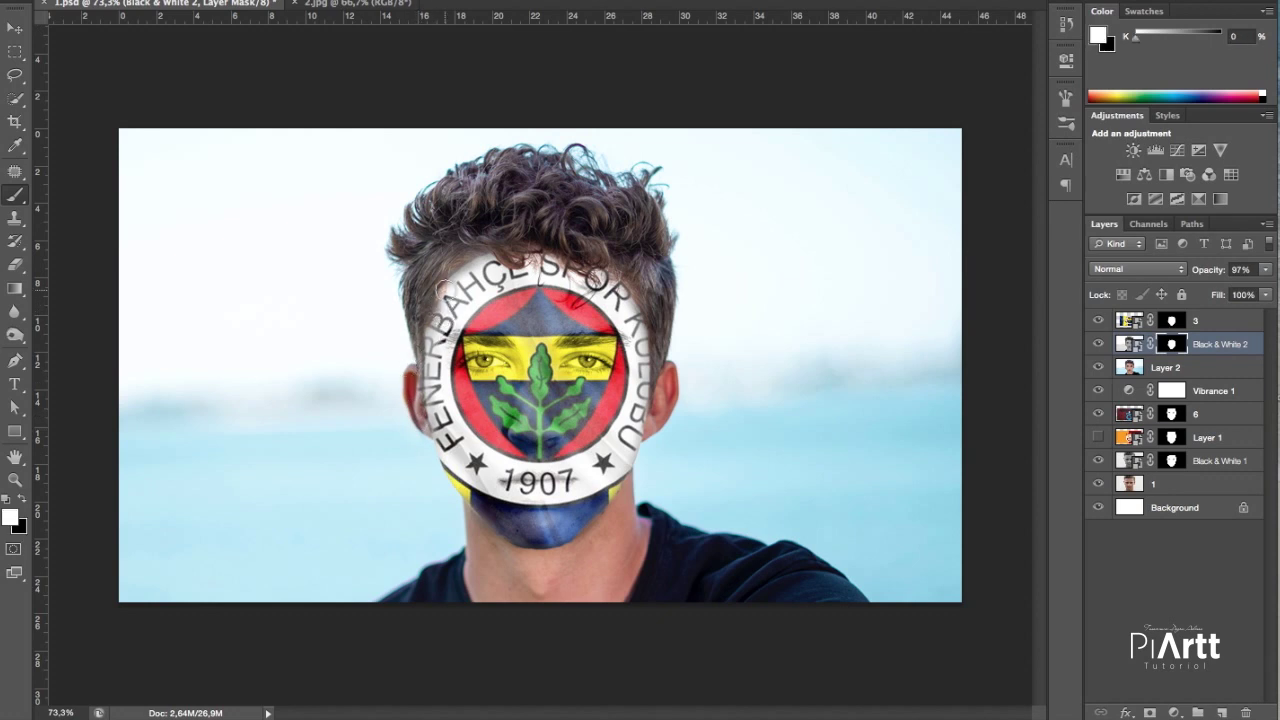
pyautogui.press('x')
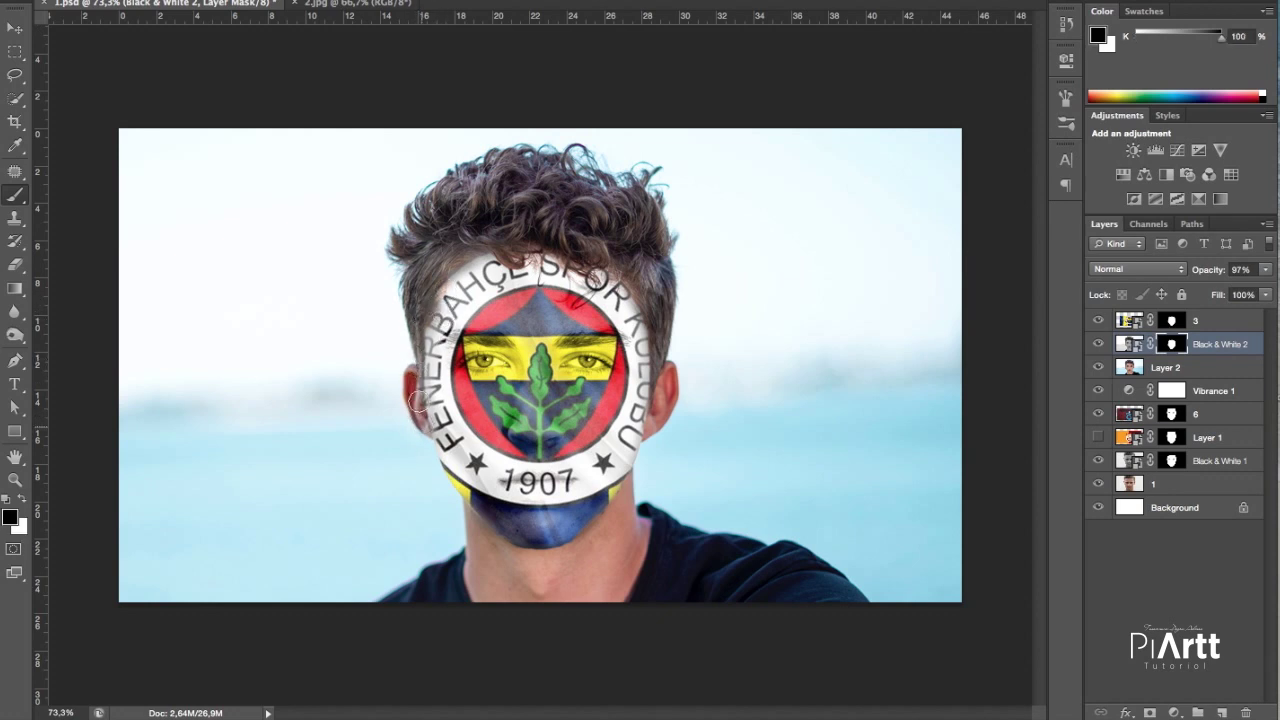
pyautogui.press('x')
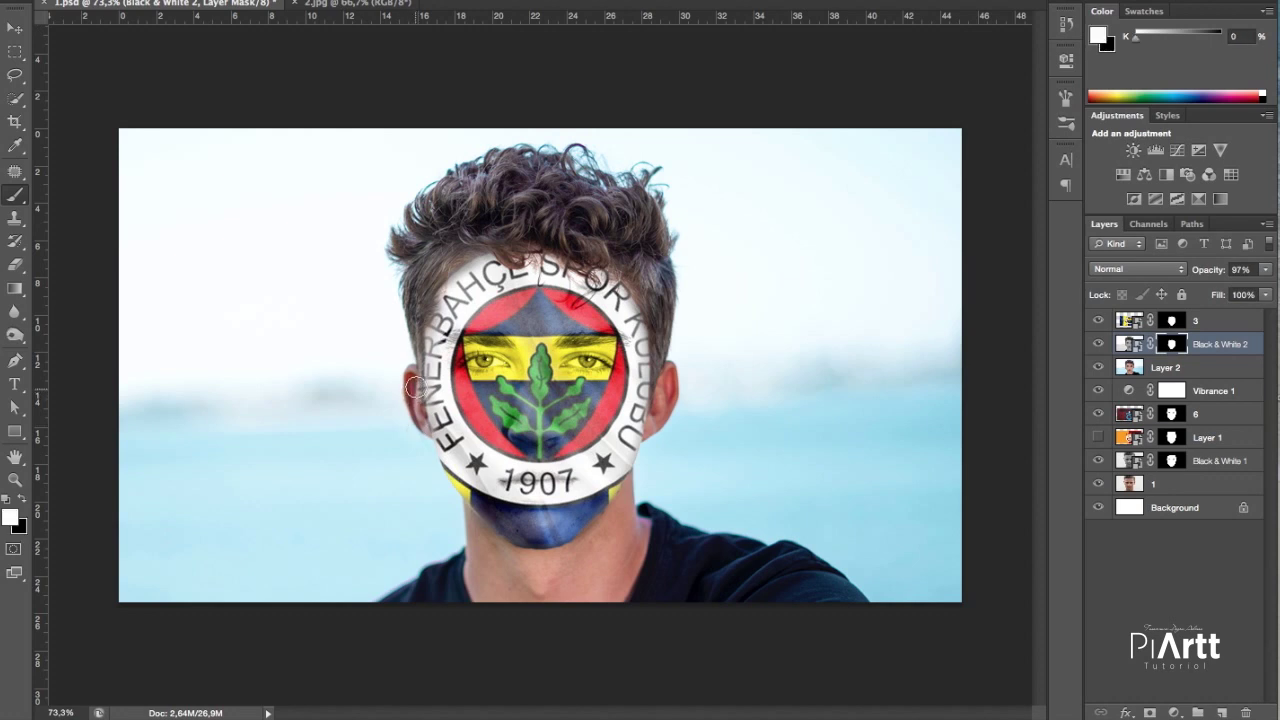
pyautogui.click(1171, 320)
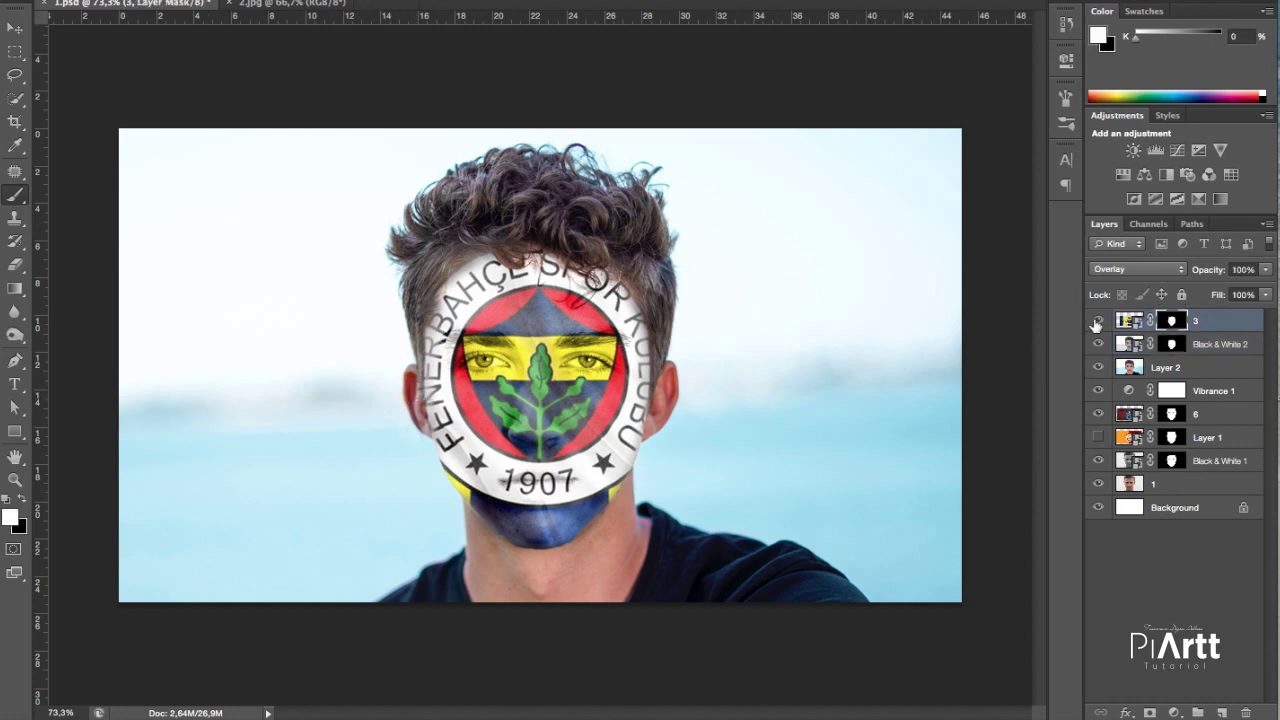
pyautogui.press('x')
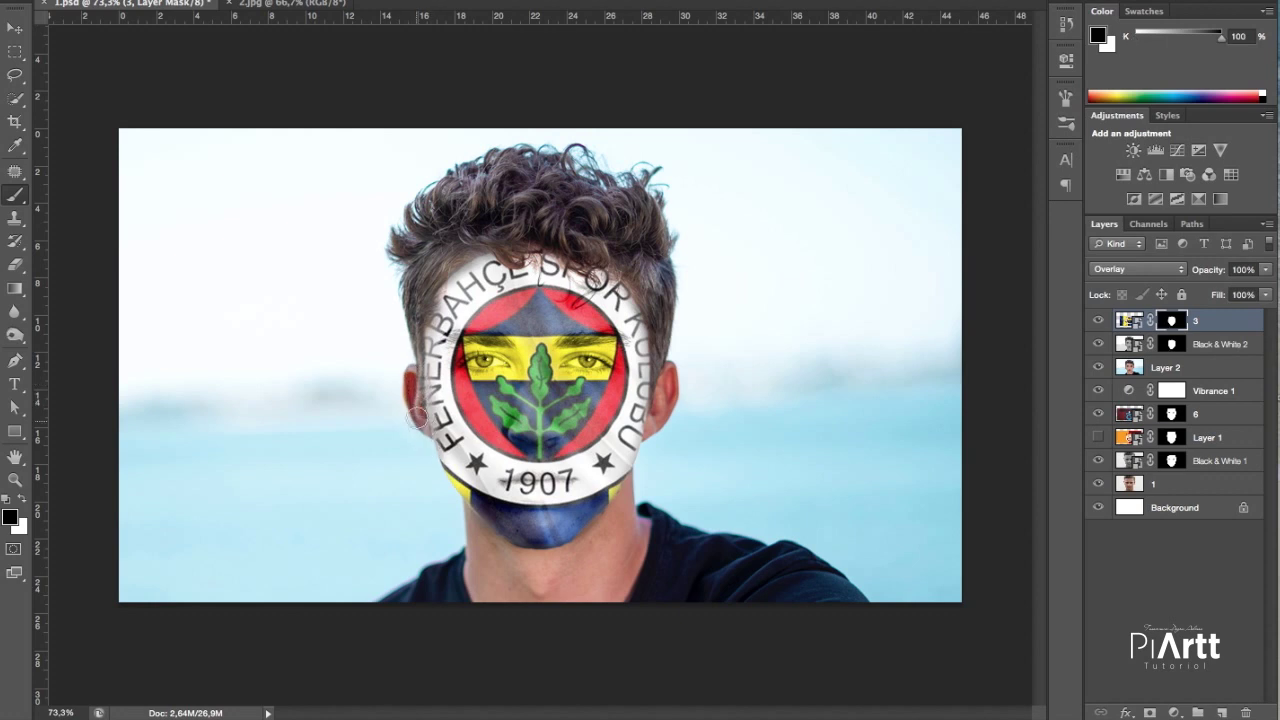
pyautogui.press('x')
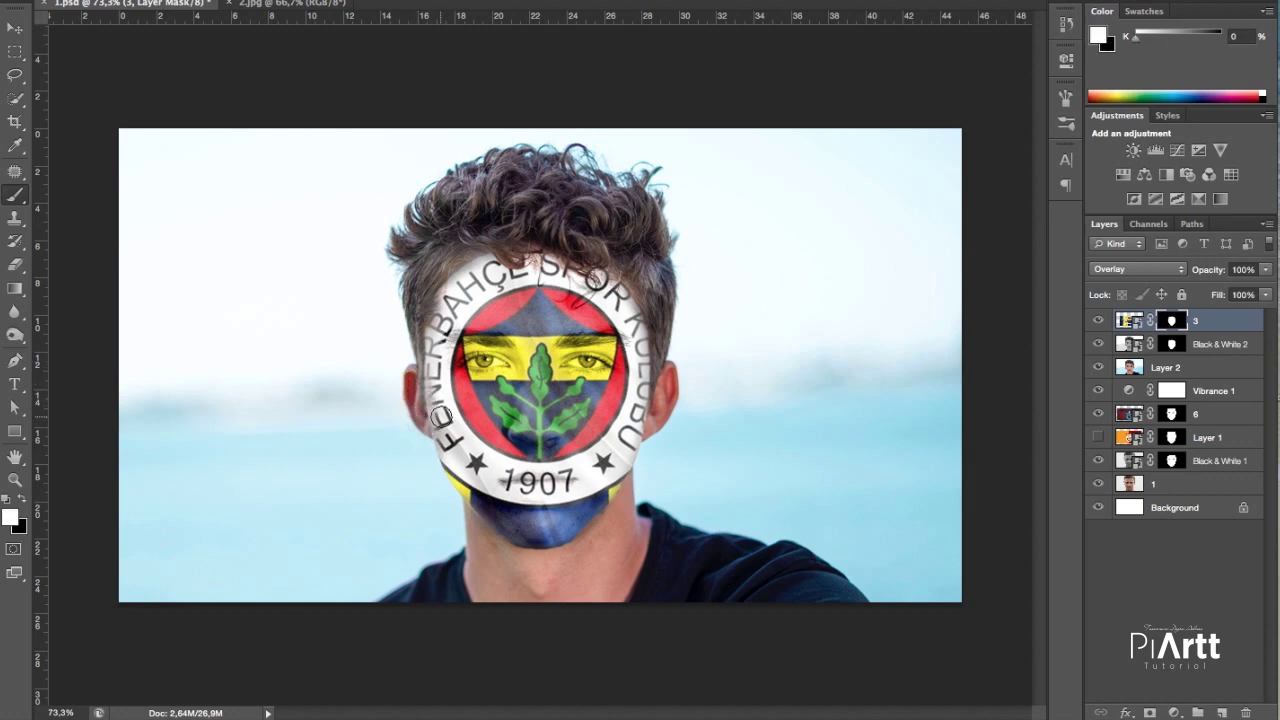
# Step: Set layer 3's opacity to 62% and brush black over the lips on the masks of layer 3 and Black & White 2
pyautogui.click(1265, 270)
pyautogui.moveTo(1266, 288); pyautogui.dragTo(1234, 291)
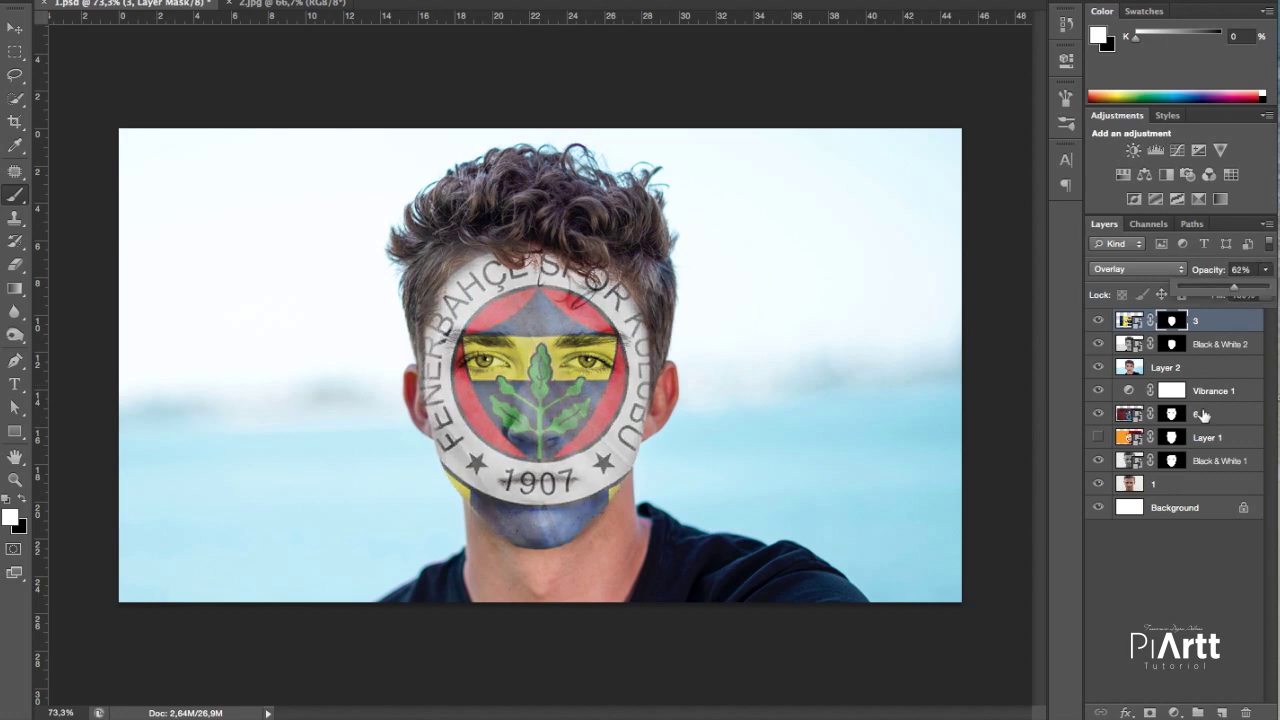
pyautogui.click(1176, 322)
pyautogui.press('x')
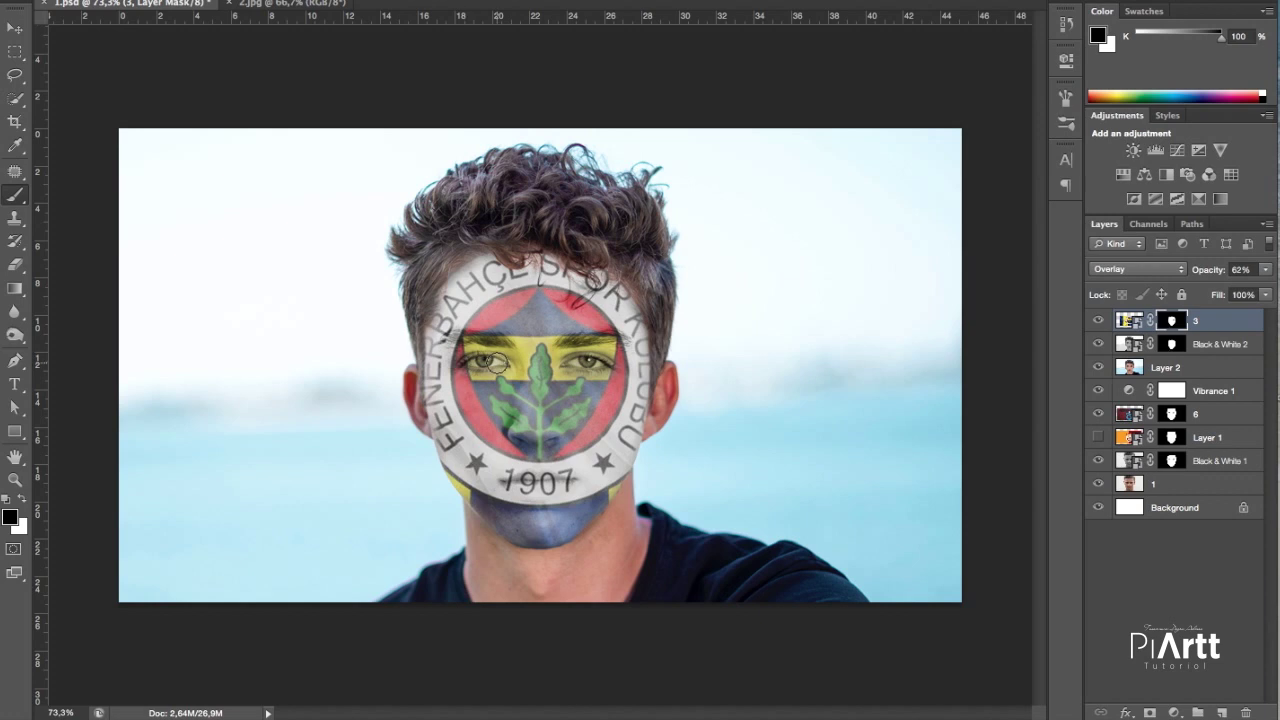
pyautogui.moveTo(570, 485)
pyautogui.mouseDown()
pyautogui.moveTo(517, 481)
pyautogui.moveTo(556, 482)
pyautogui.mouseUp()
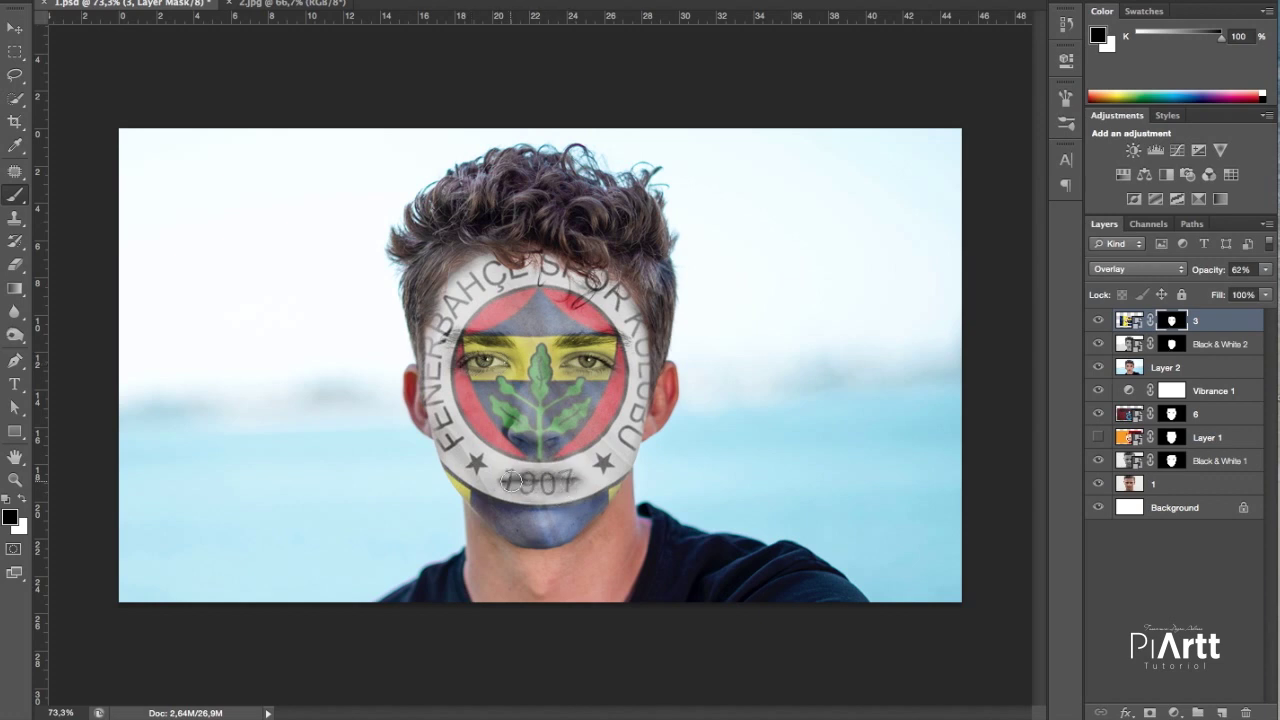
pyautogui.click(1173, 344)
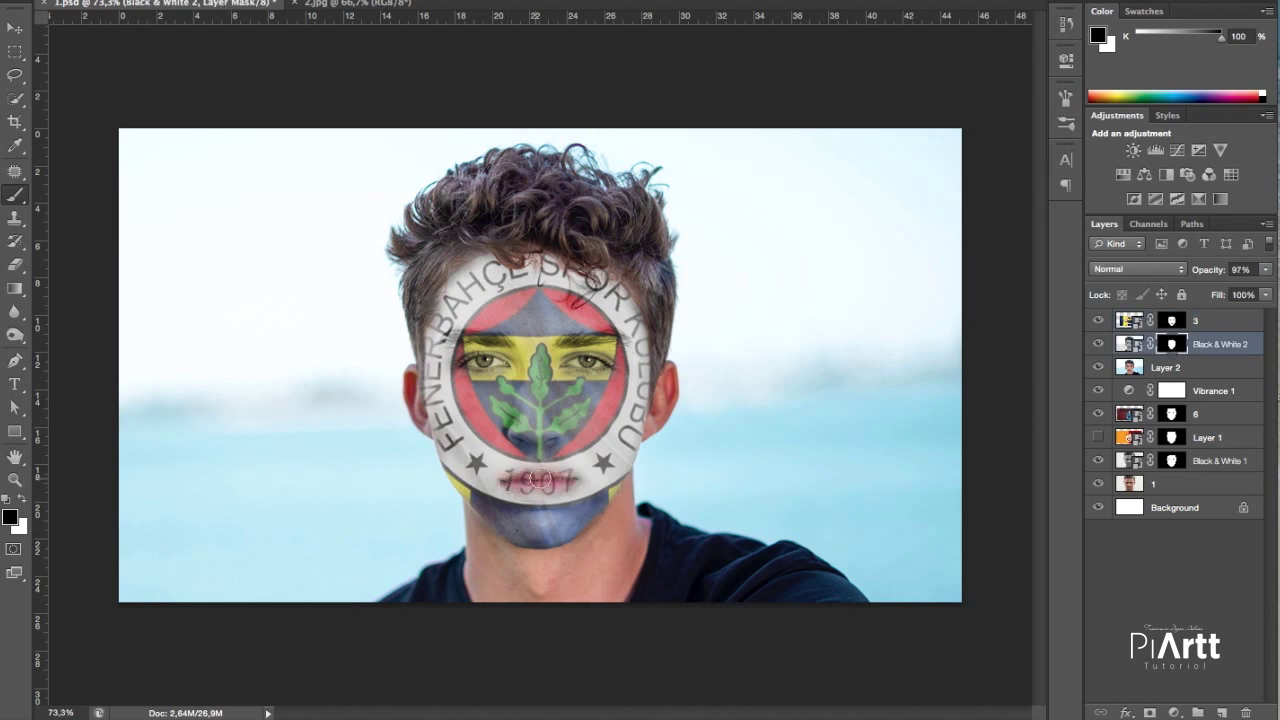
pyautogui.moveTo(518, 482); pyautogui.dragTo(556, 483)
pyautogui.click(1173, 321)
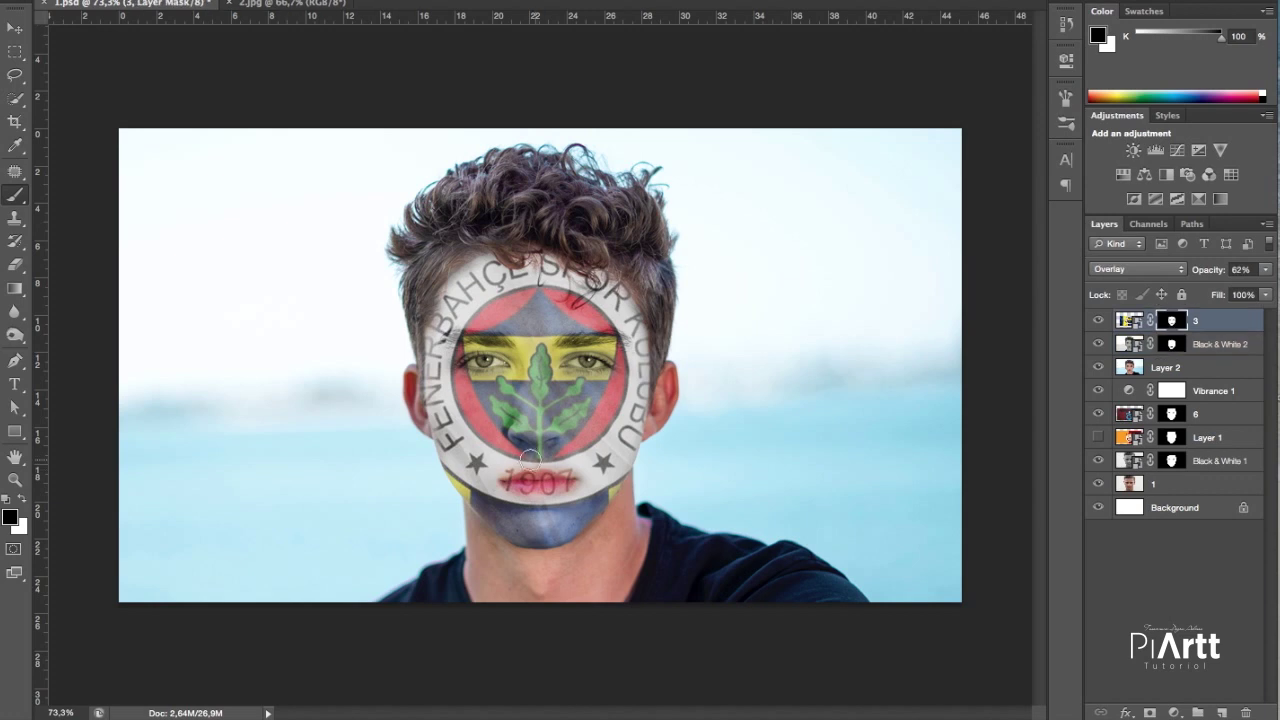
pyautogui.moveTo(563, 483); pyautogui.dragTo(514, 485)
# Step: Brush black over both eyes on the masks of layer 3 and Black & White 2
pyautogui.moveTo(604, 364); pyautogui.dragTo(574, 363)
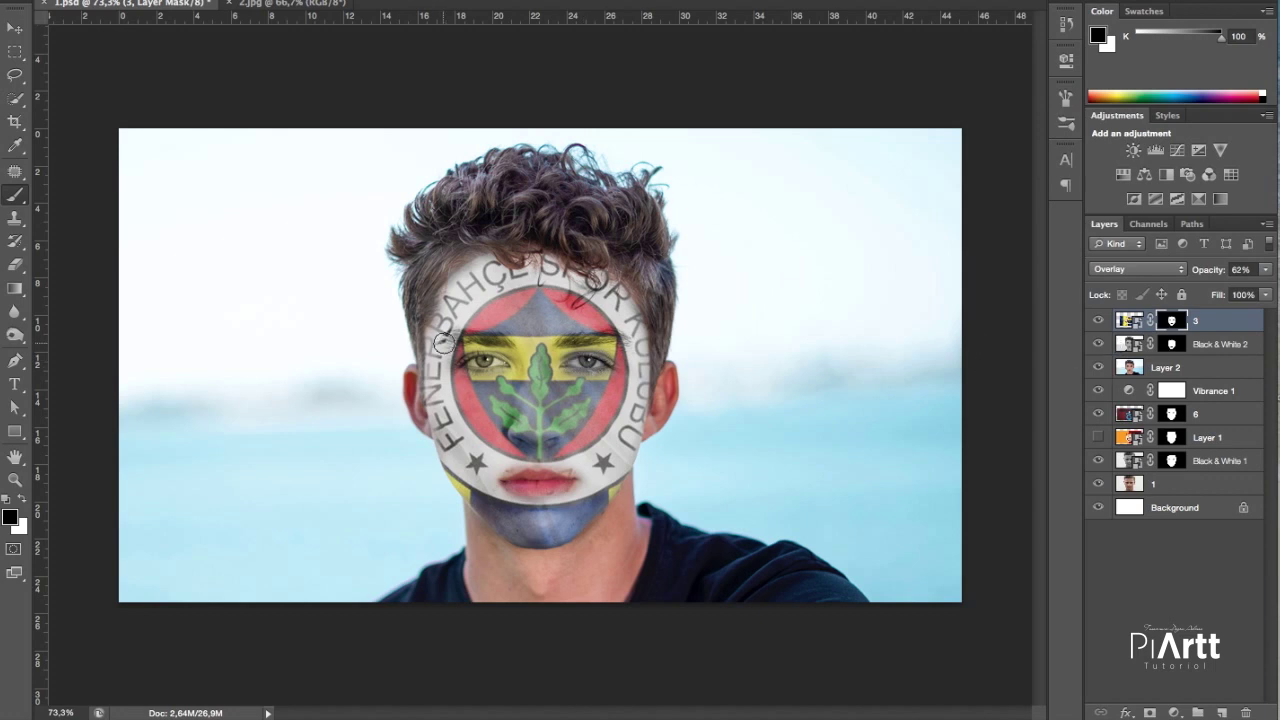
pyautogui.moveTo(487, 361); pyautogui.dragTo(466, 366)
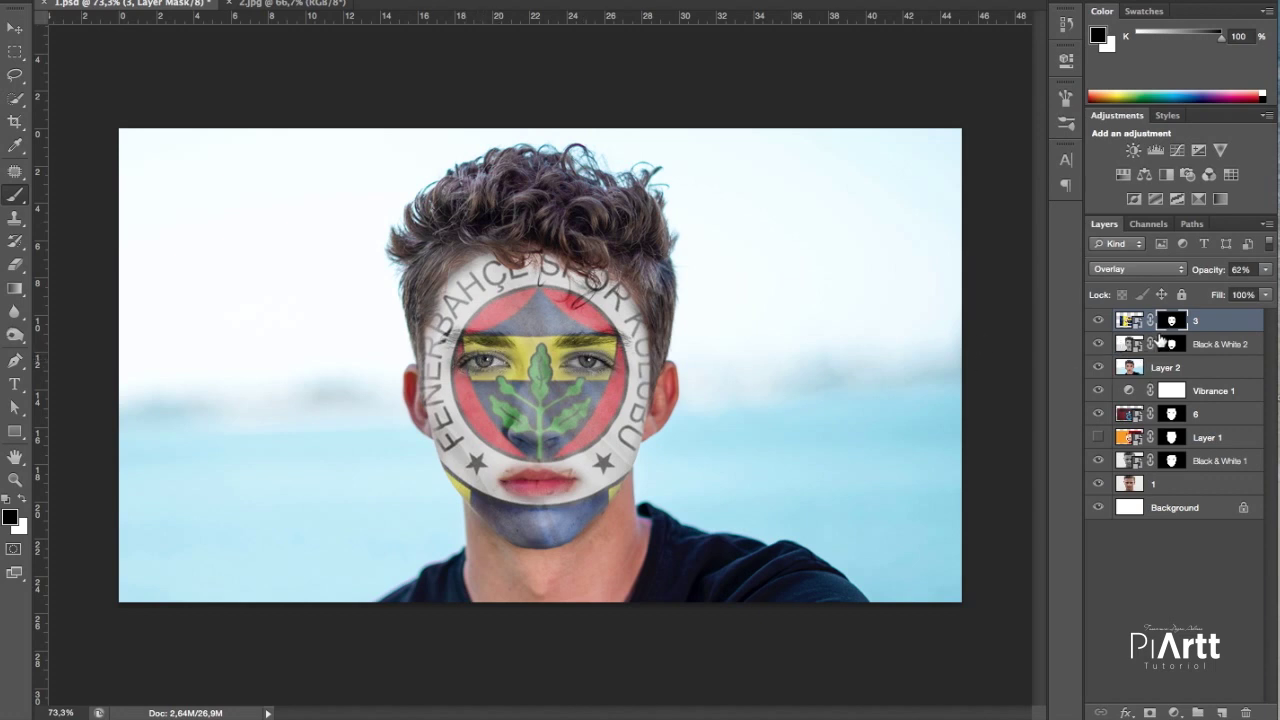
pyautogui.click(1169, 345)
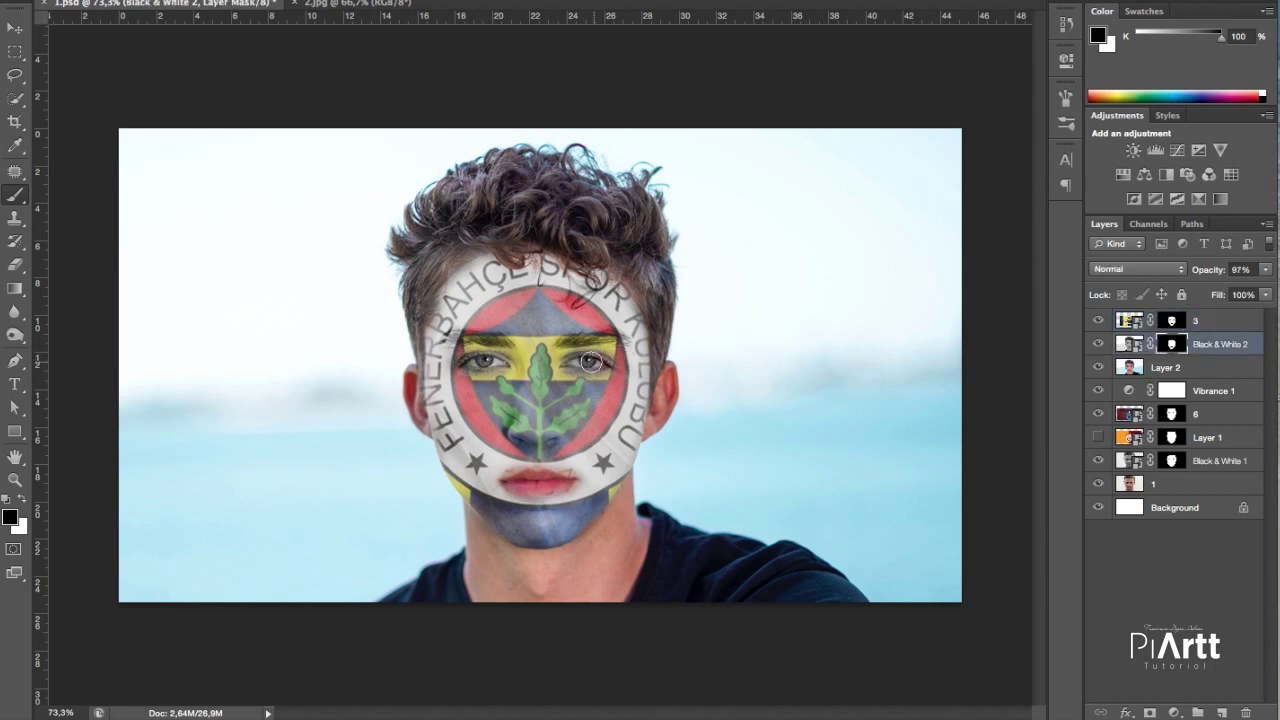
pyautogui.moveTo(592, 362)
pyautogui.mouseDown()
pyautogui.moveTo(471, 364)
pyautogui.moveTo(482, 364)
pyautogui.mouseUp()
# Step: Place 4.jpeg from the Materiel folder into 1.psd and move its layer above layer 3
pyautogui.scroll(-5, 843, 482)
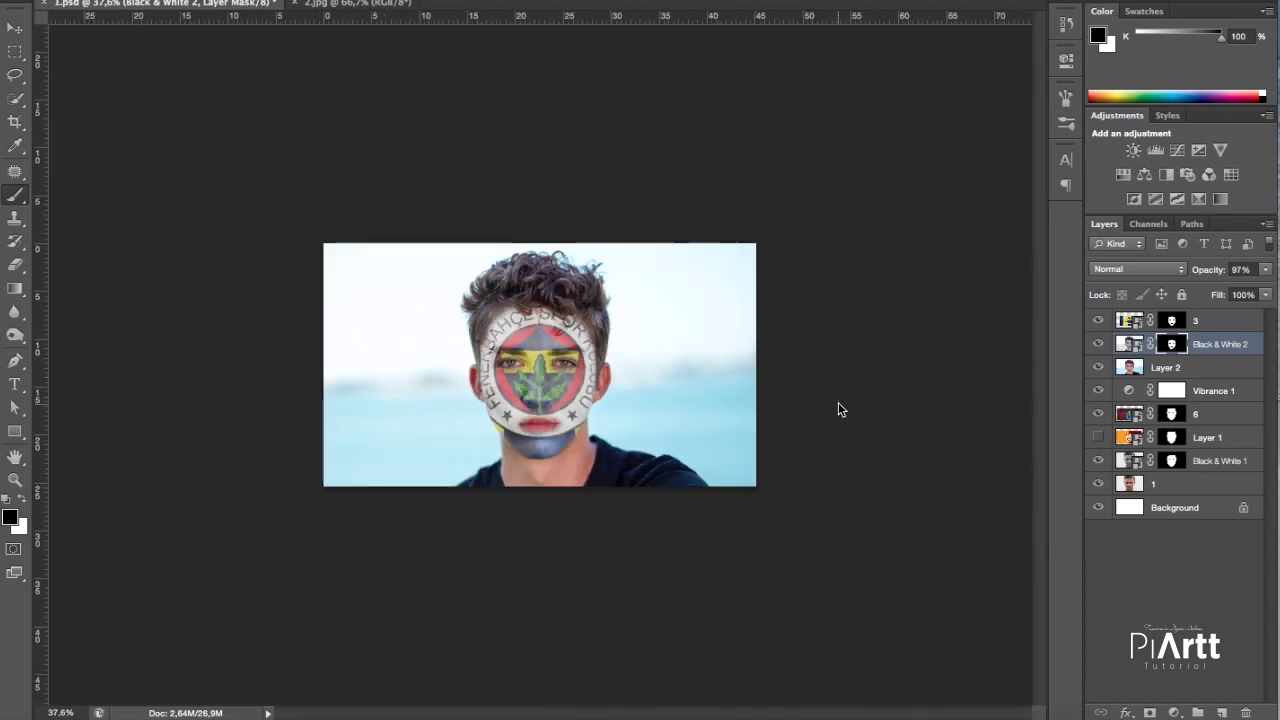
pyautogui.hotkey('ctrl', 'Up')
pyautogui.click(369, 148)
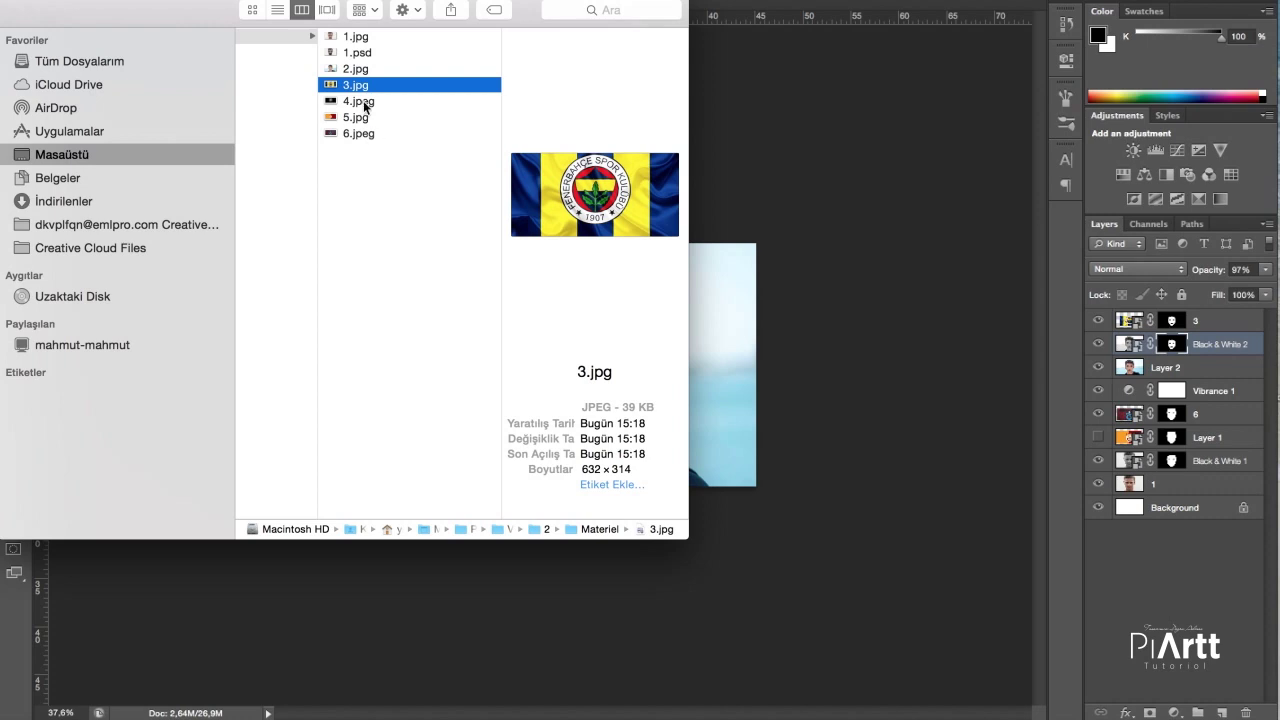
pyautogui.click(363, 101)
pyautogui.moveTo(363, 101); pyautogui.dragTo(683, 298)
pyautogui.press('Return')
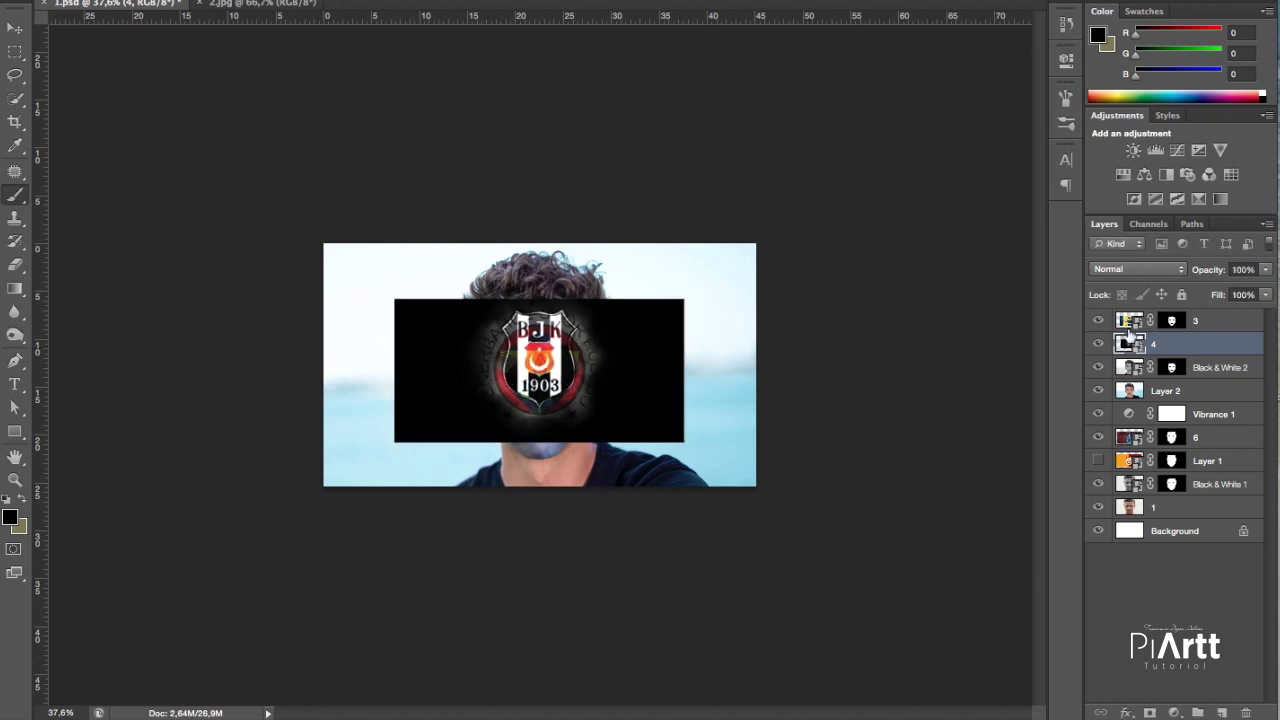
pyautogui.moveTo(1174, 340); pyautogui.dragTo(1165, 316)
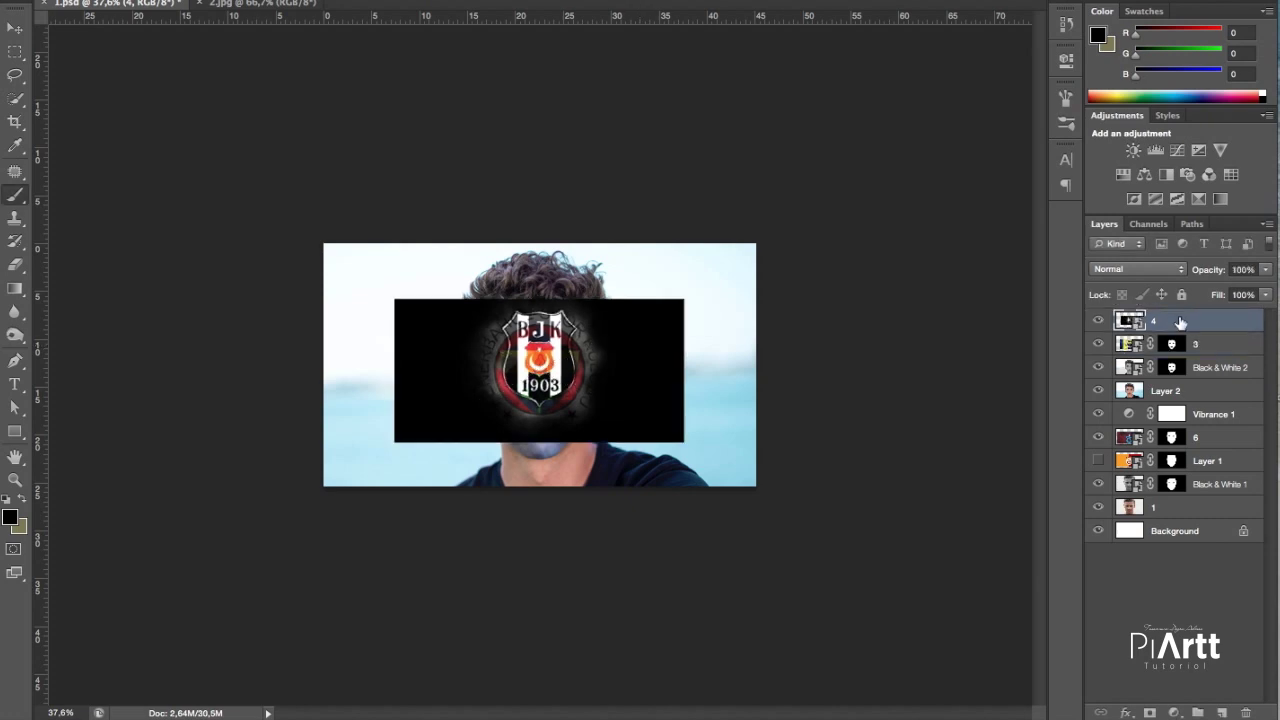
# Step: Set layer 4's blend mode to Overlay and copy layer 3's face mask onto it
pyautogui.click(1151, 269)
pyautogui.click(1150, 440)
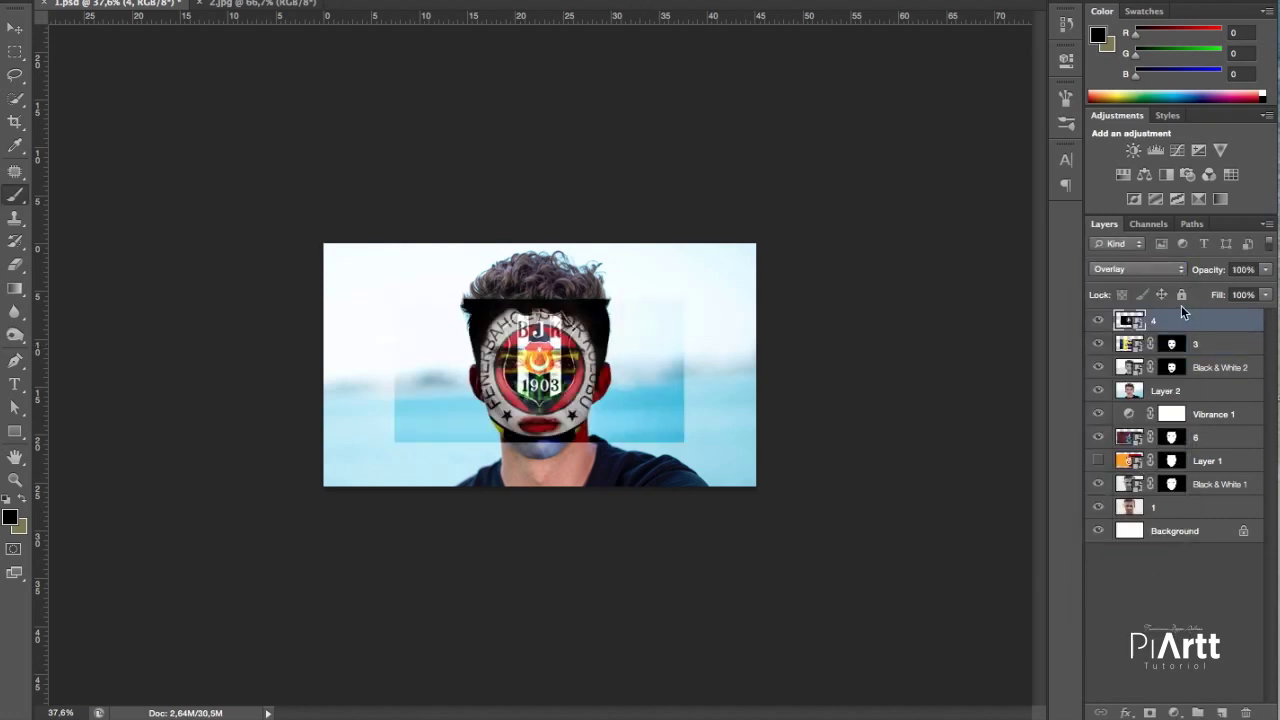
pyautogui.moveTo(1170, 344); pyautogui.dragTo(1160, 332)
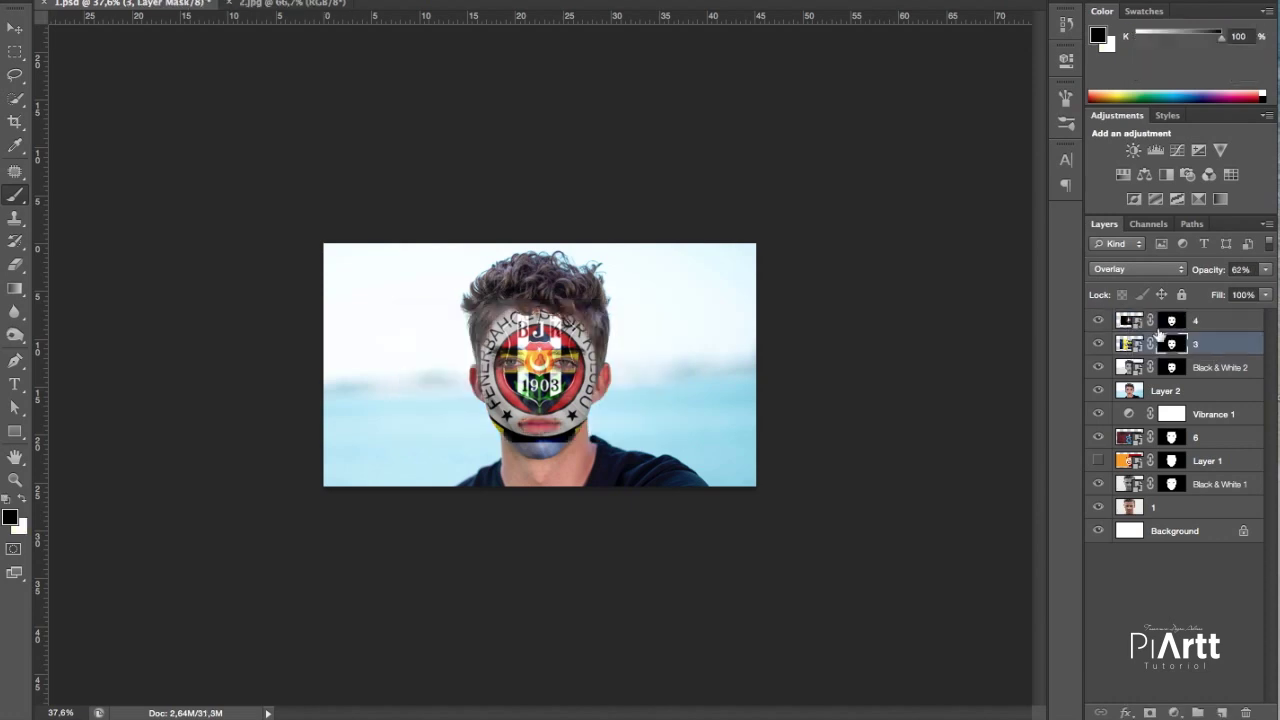
# Step: Hide layer 3 with the Fenerbahçe logo
pyautogui.click(1099, 346)
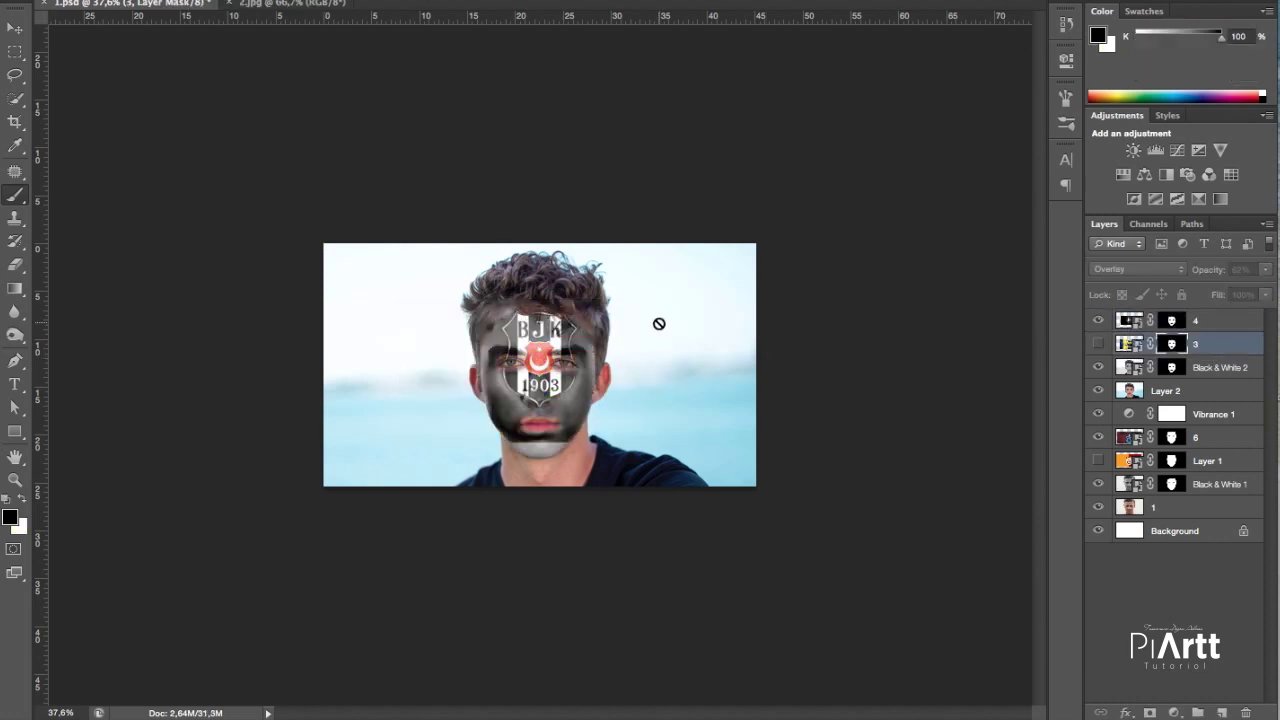
pyautogui.scroll(5, 552, 372)
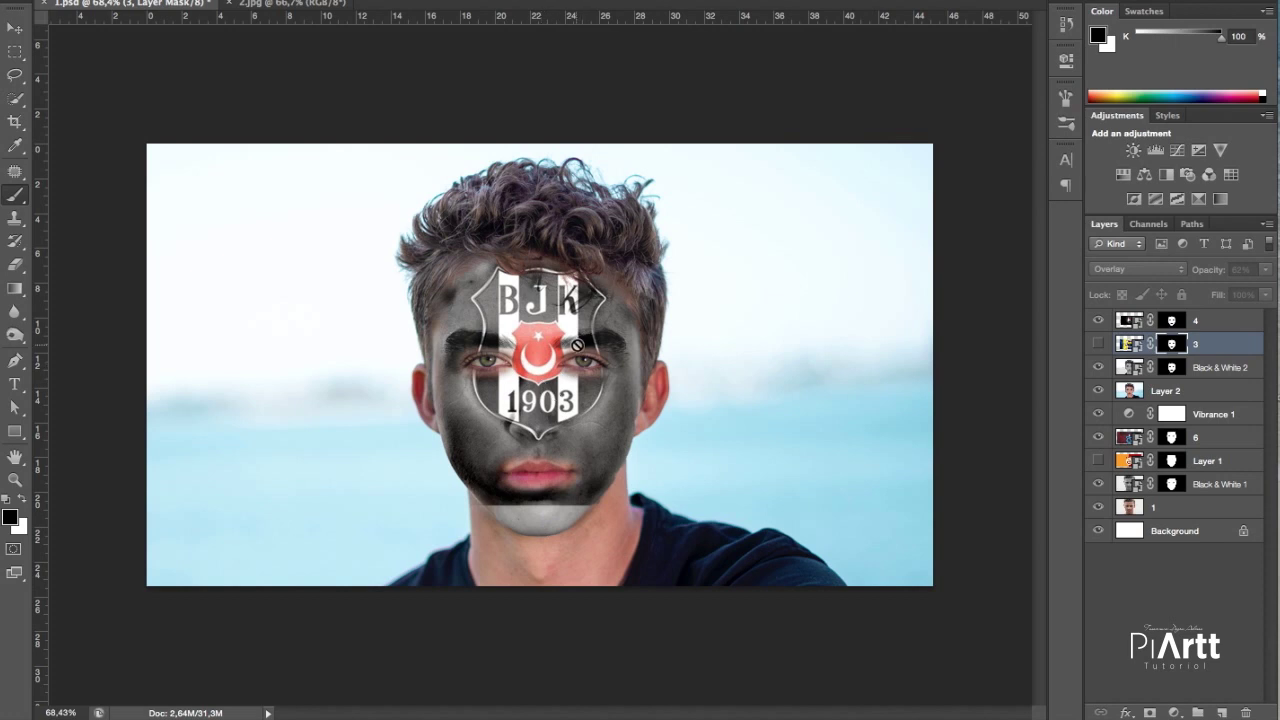
# Step: Try to move the masked layer 4 slightly lower and enlarge it, and undo back to before its Overlay mode and mask
pyautogui.click(1222, 328)
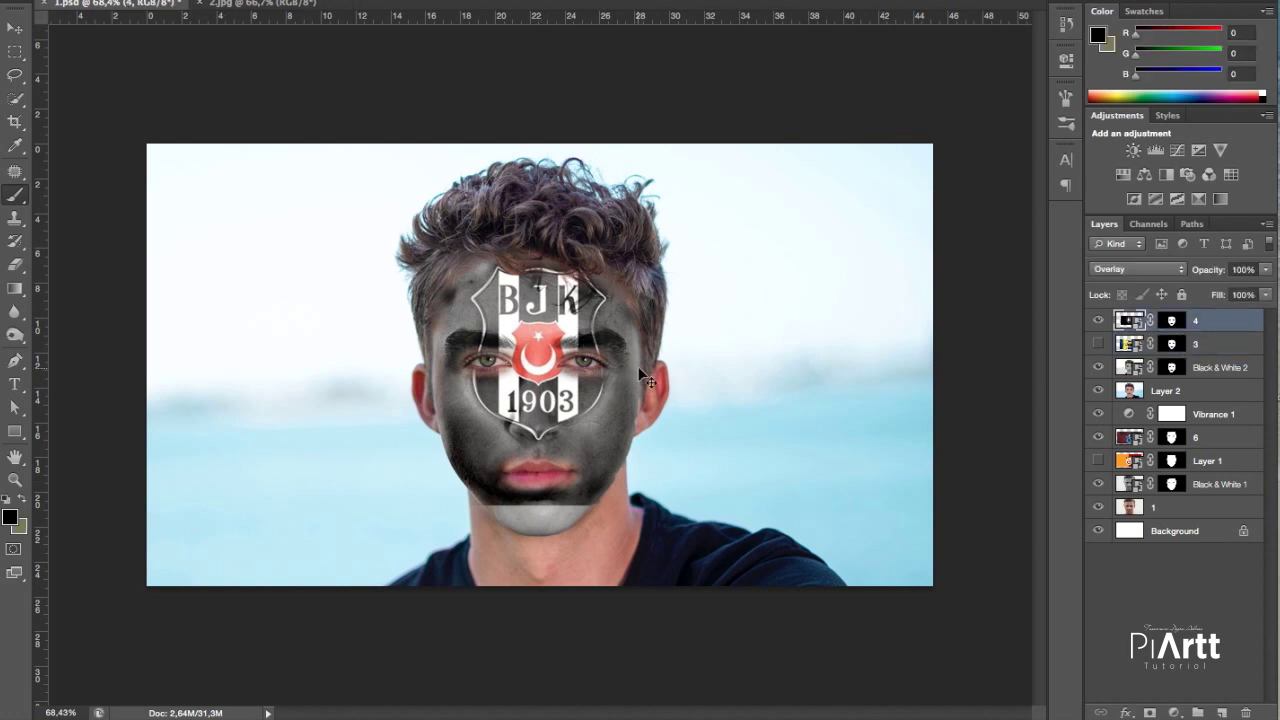
pyautogui.press('v')
pyautogui.moveTo(595, 414); pyautogui.dragTo(595, 432)
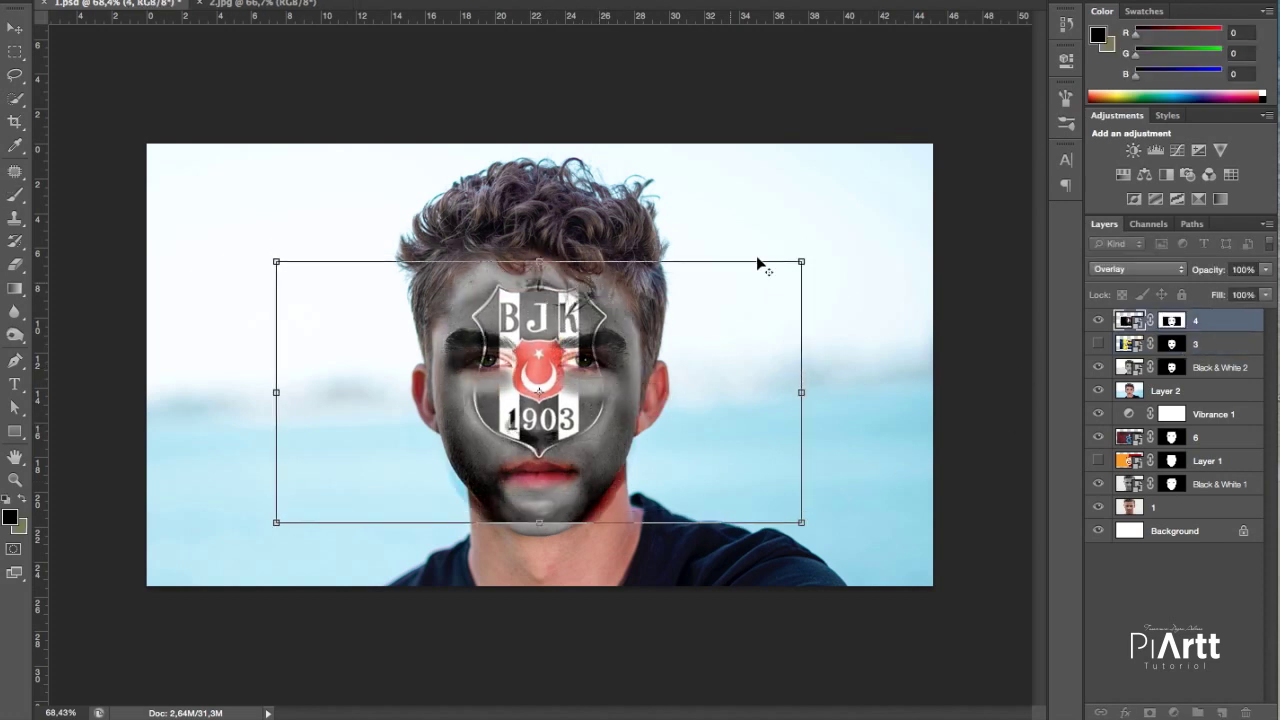
pyautogui.moveTo(805, 261); pyautogui.dragTo(824, 250)
pyautogui.press('Return')
pyautogui.press('b')
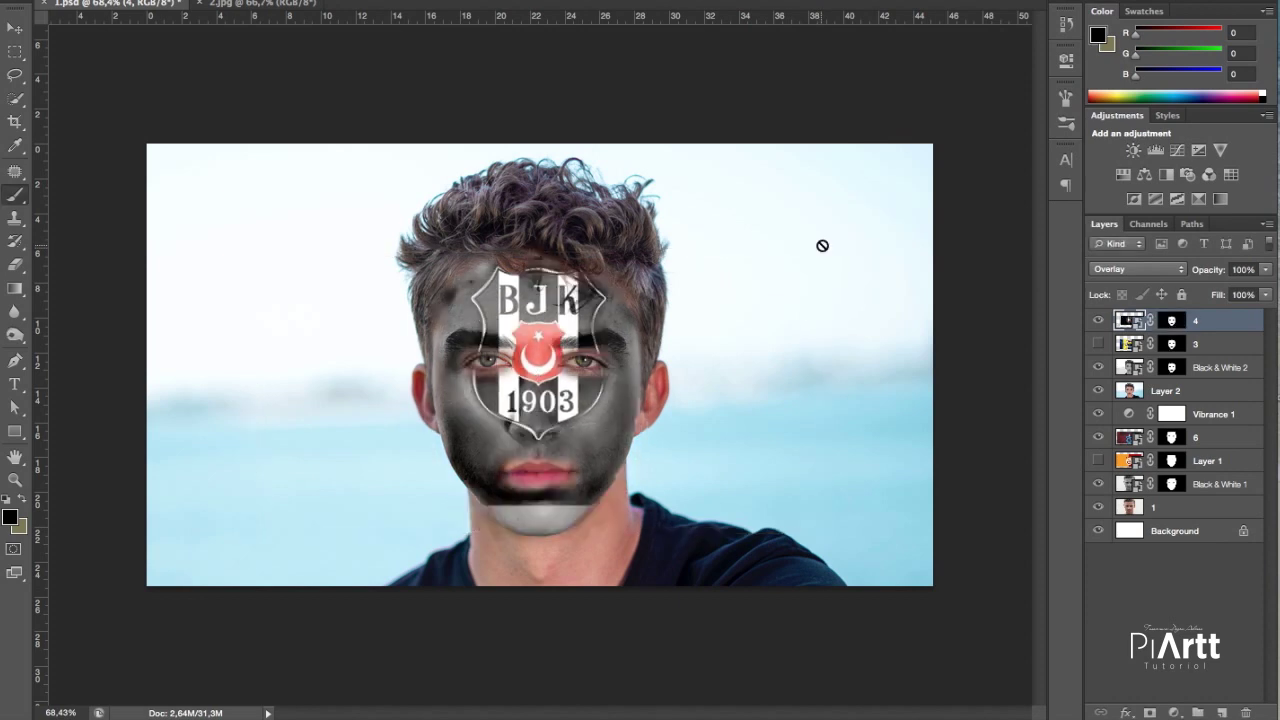
pyautogui.press('alt+super+z')
pyautogui.press('alt+super+z')
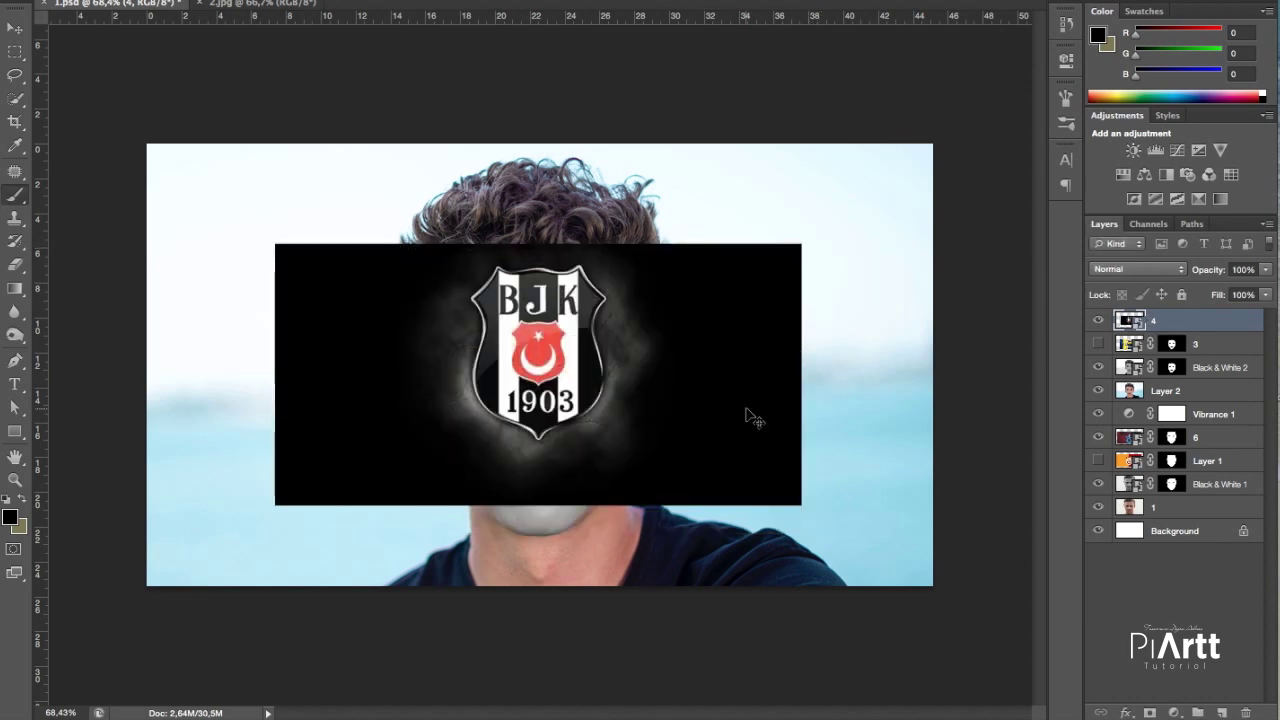
# Step: Enlarge and lower layer 4 so its badge spans from the forehead to just above the lips, and copy layer 3's mask onto it
pyautogui.press('super+t')
pyautogui.moveTo(805, 242); pyautogui.dragTo(852, 229)
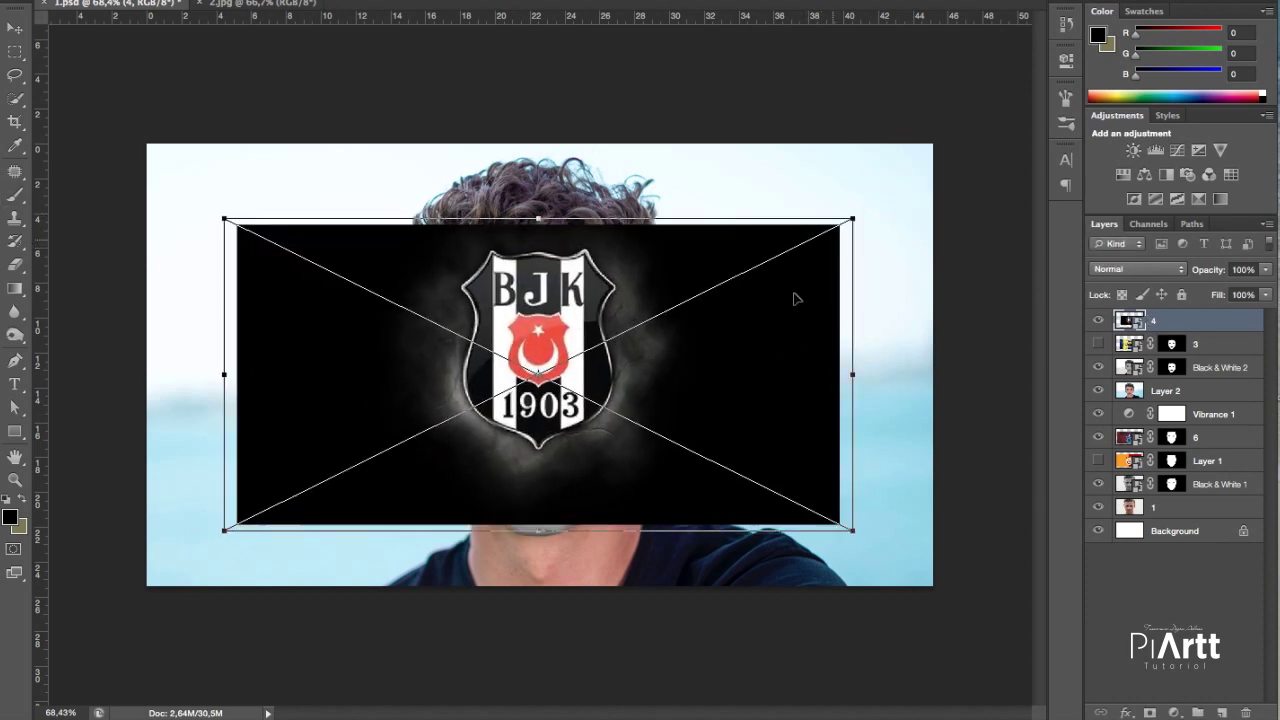
pyautogui.moveTo(794, 294); pyautogui.dragTo(790, 322)
pyautogui.press('Return')
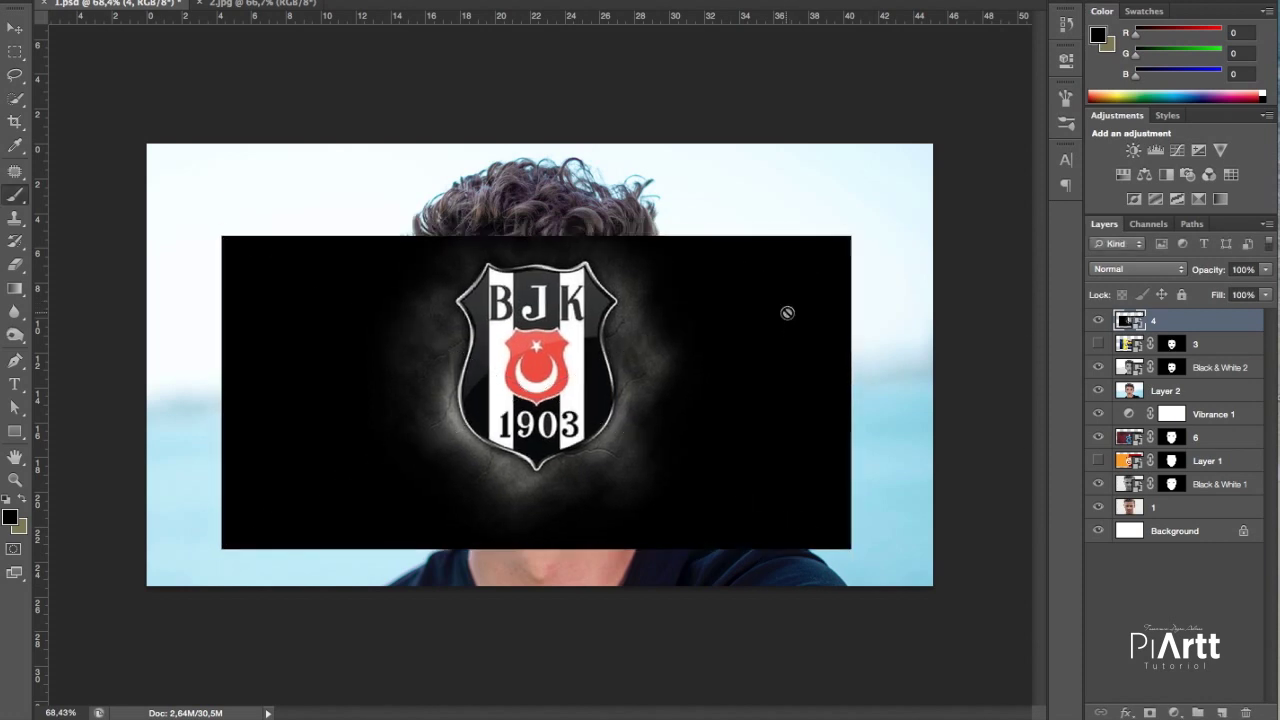
pyautogui.click(1176, 344)
pyautogui.moveTo(1176, 344); pyautogui.dragTo(1172, 321)
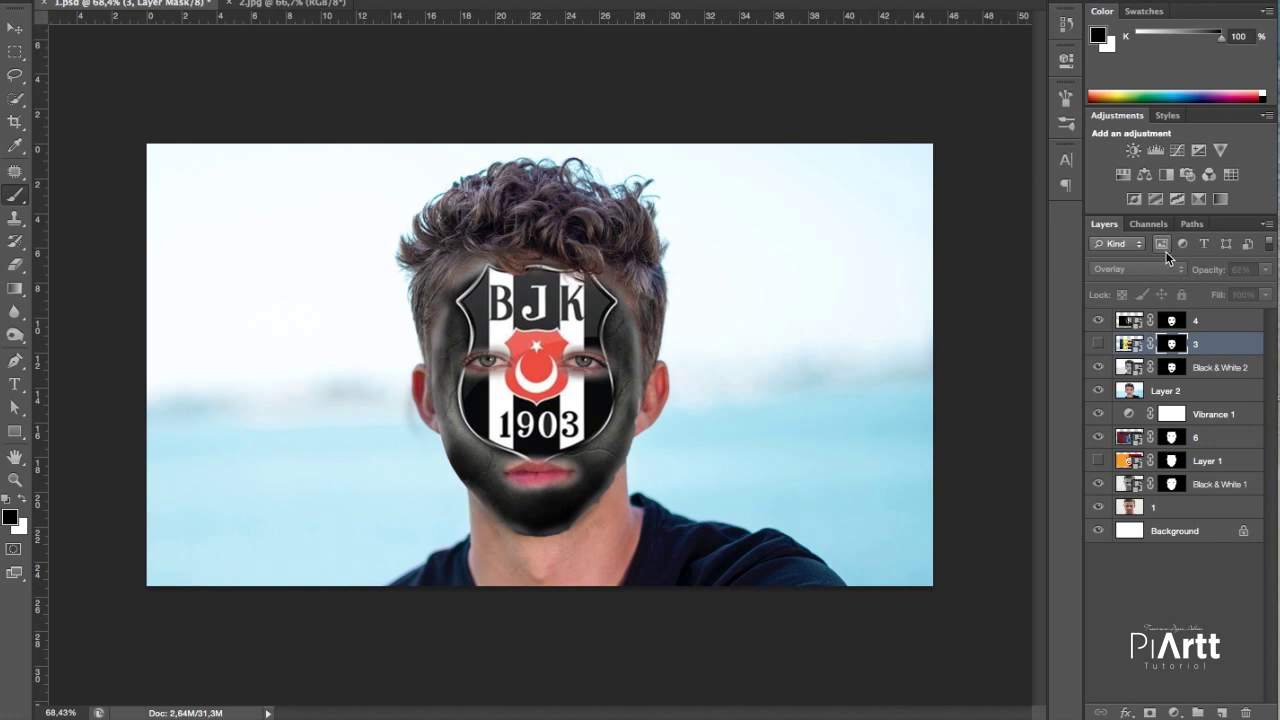
# Step: Set the blend mode of layer 4 with the Beşiktaş badge to Overlay
pyautogui.click(1207, 324)
pyautogui.click(1163, 268)
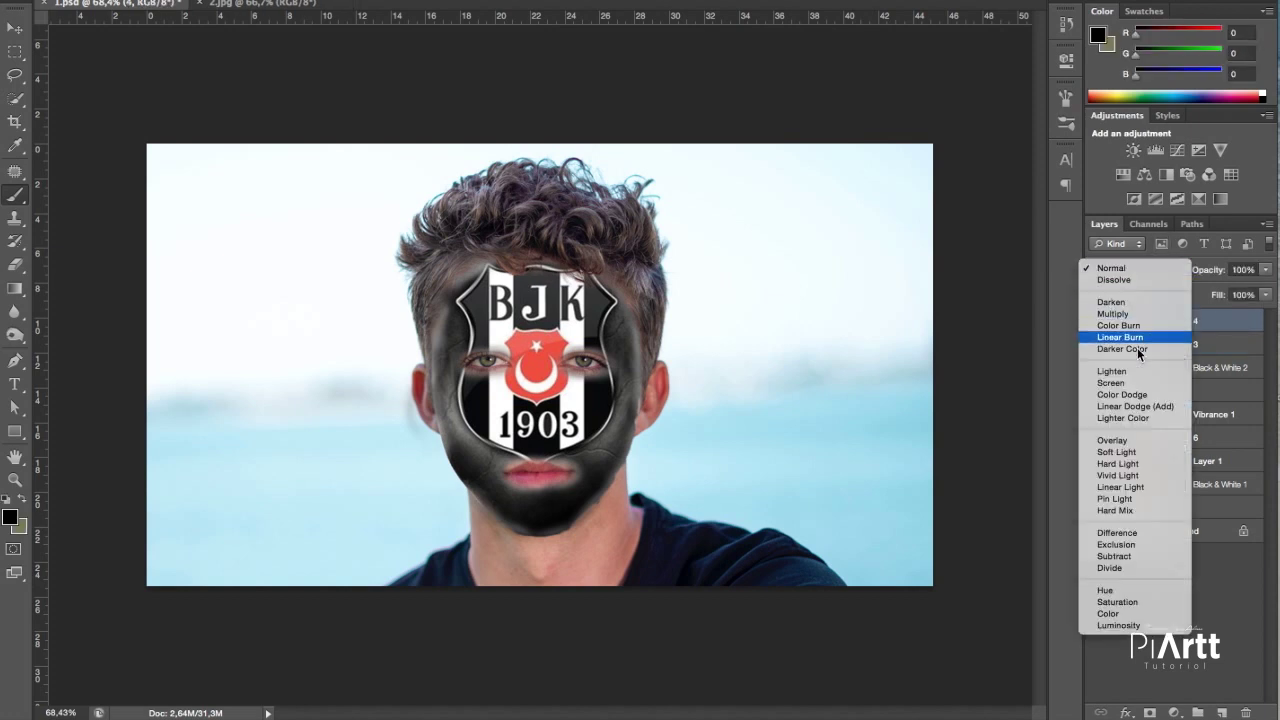
pyautogui.click(1112, 440)
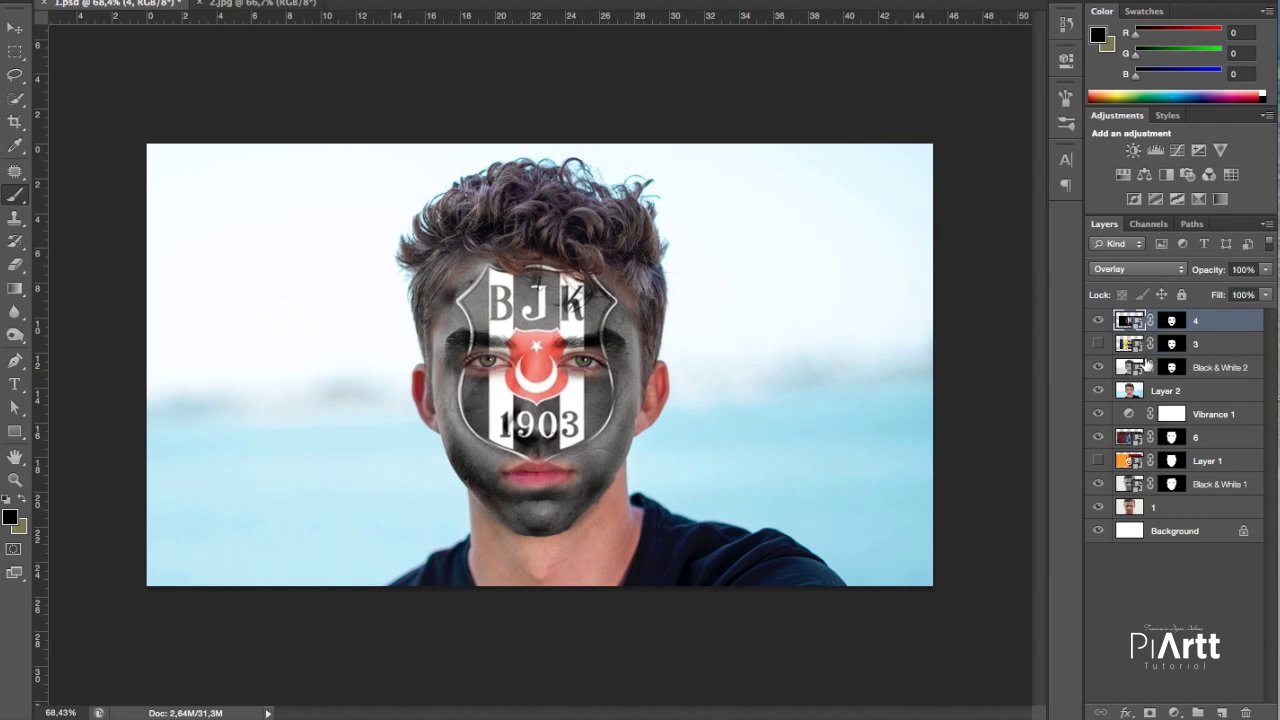
# Step: Activate layer 4's mask and the Black & White 2 mask for painting, with black as the foreground colour
pyautogui.click(1172, 328)
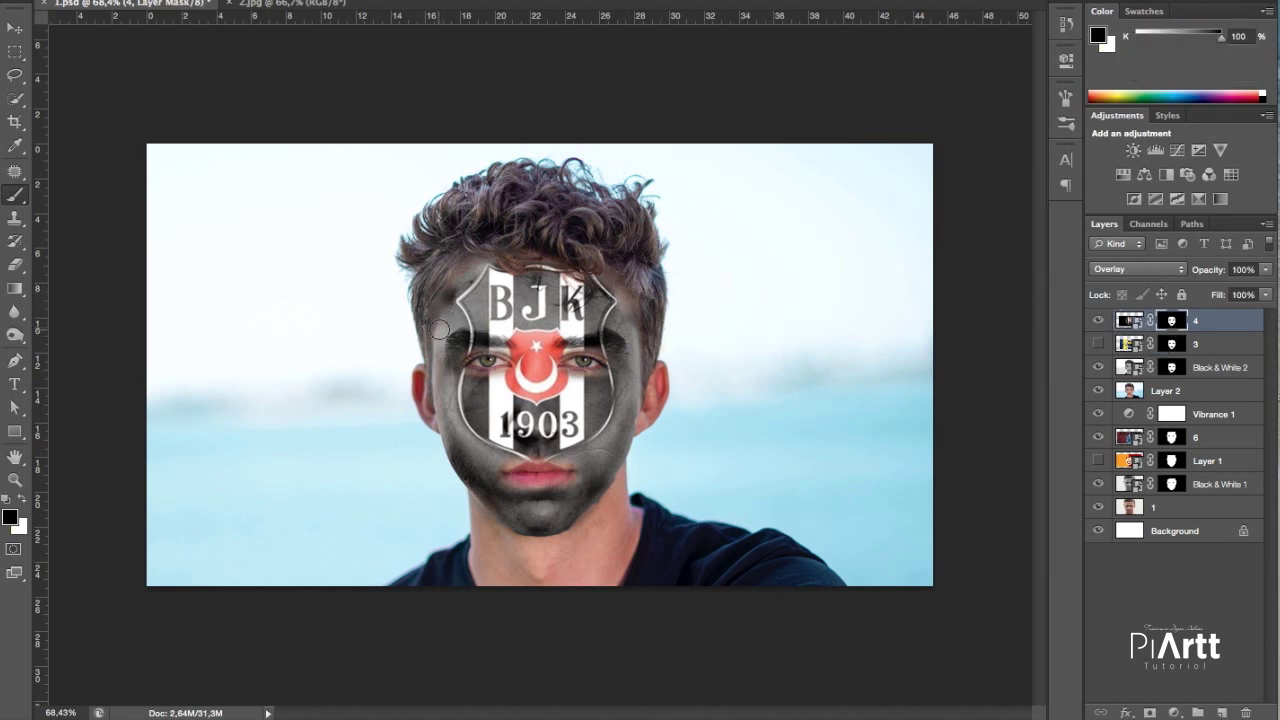
pyautogui.press('x')
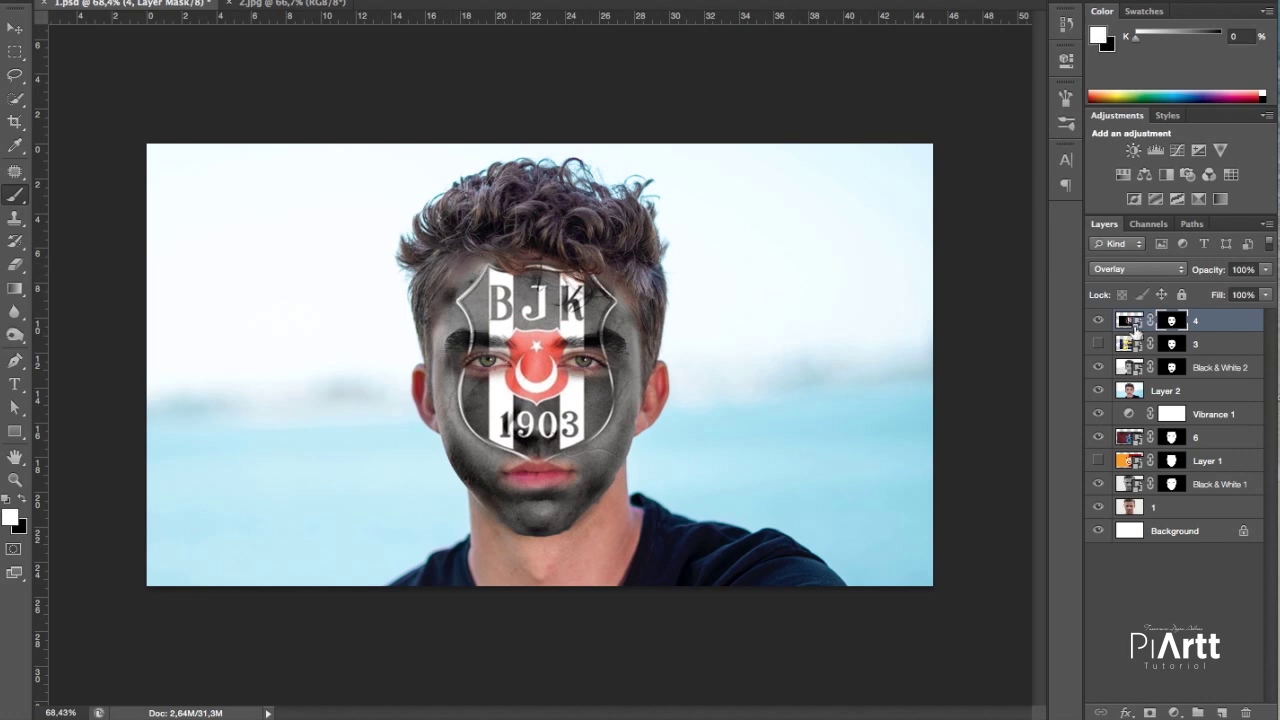
pyautogui.press('x')
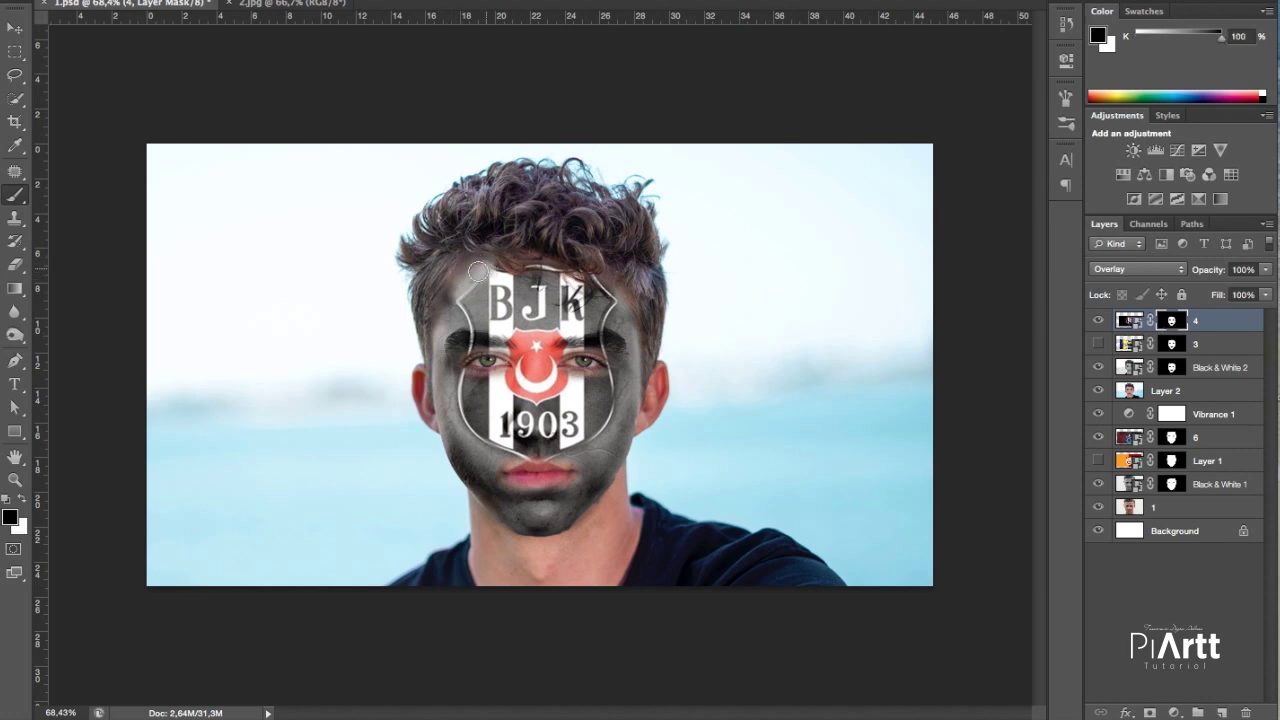
pyautogui.click(1172, 366)
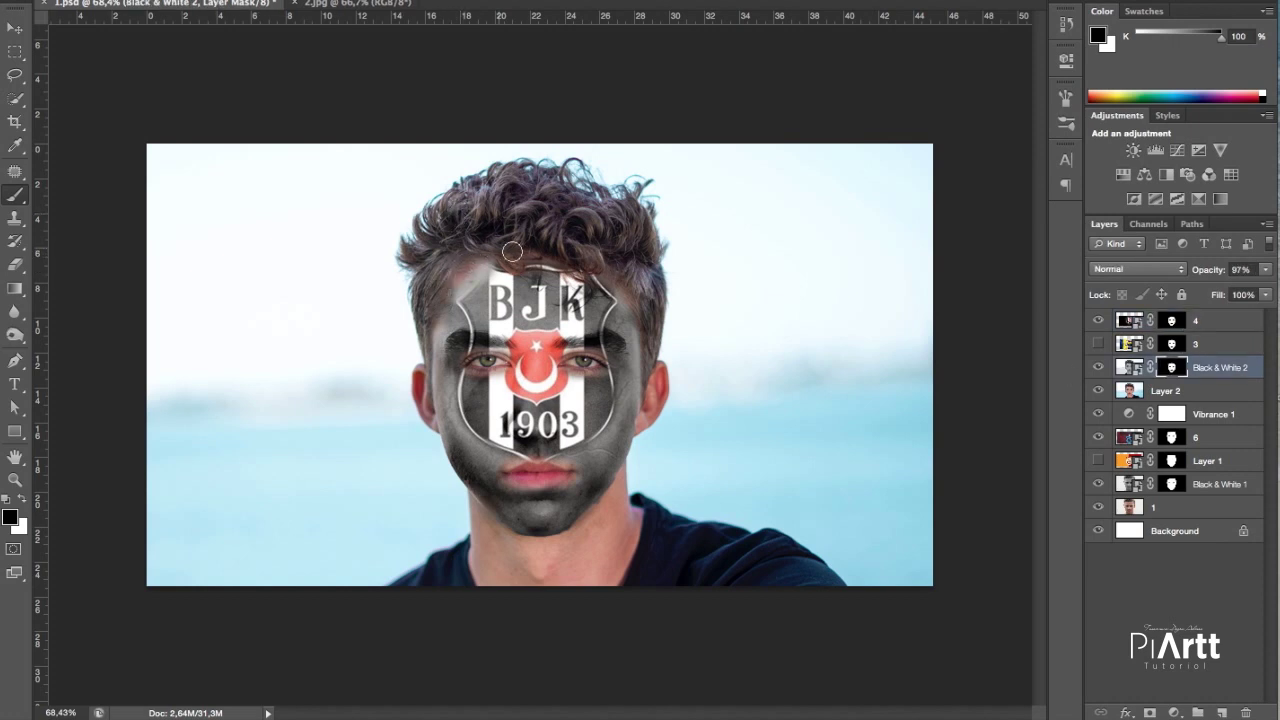
pyautogui.scroll(-5, 665, 450)
pyautogui.scroll(5, 563, 355)
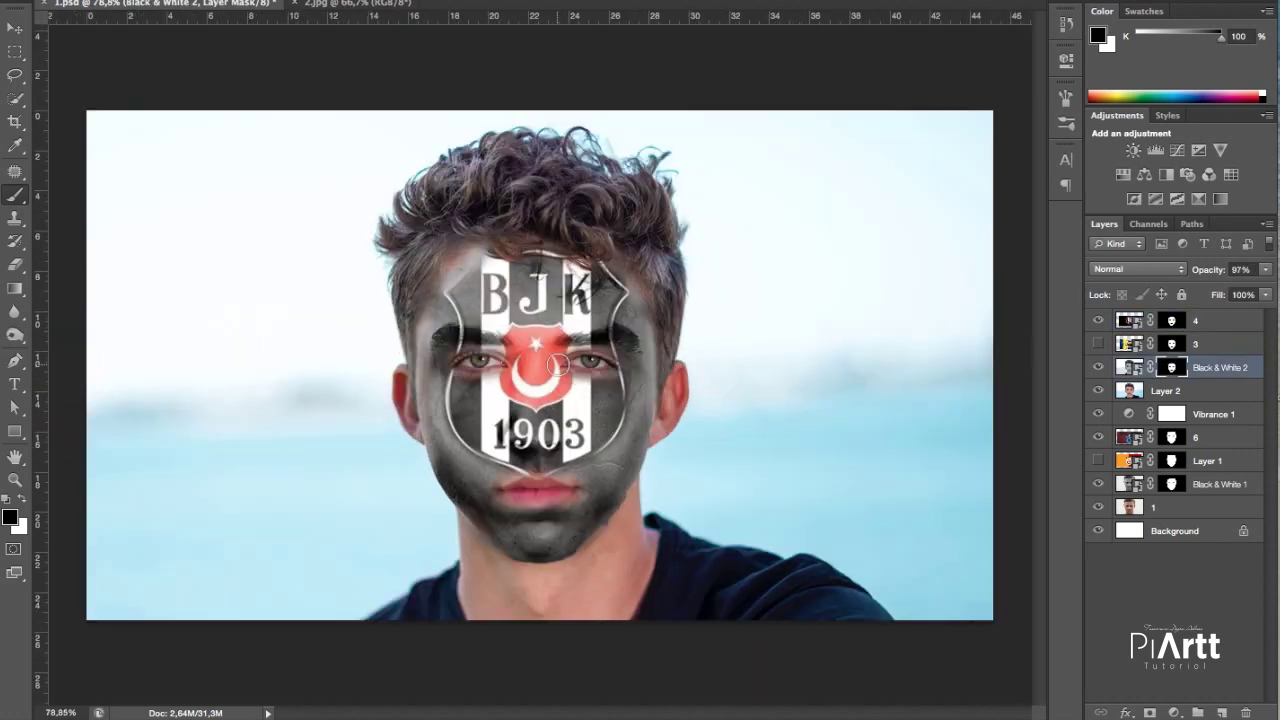
# Step: Compare the second portrait with and without layer 4's Beşiktaş badge and with layer 3's Fenerbahçe logo, leaving both layers hidden
pyautogui.click(1100, 320)
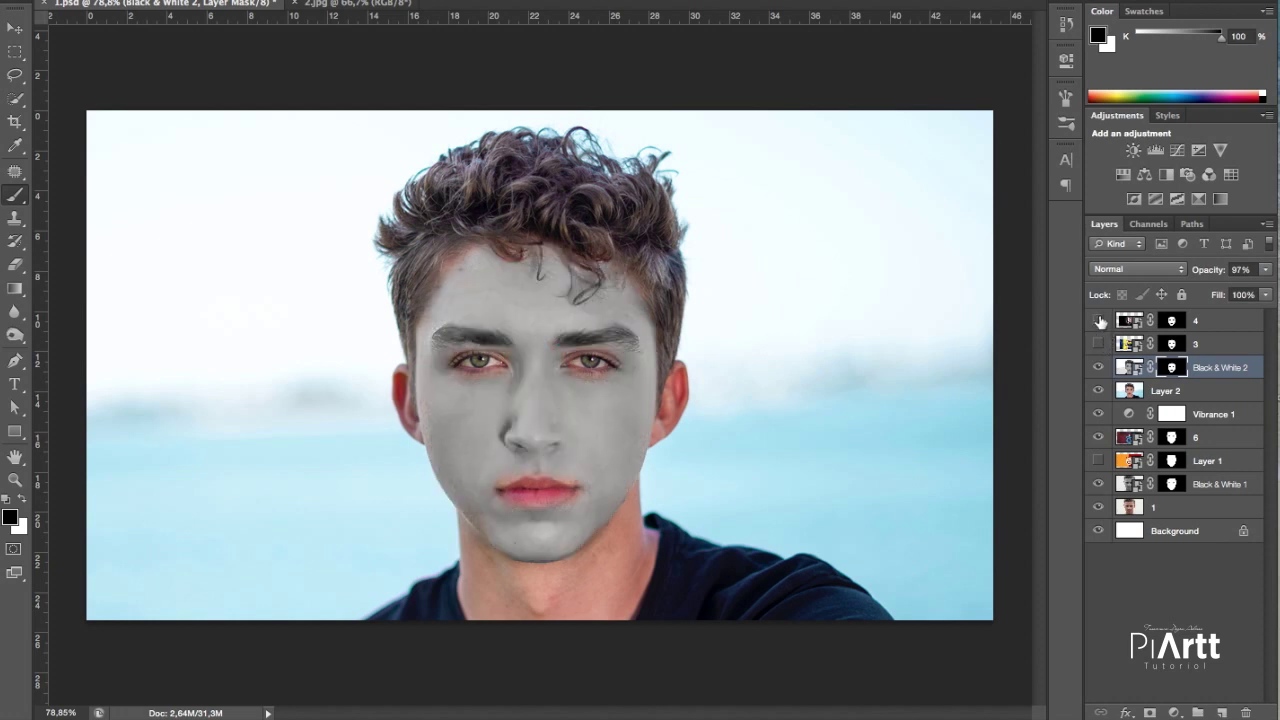
pyautogui.click(1100, 320)
pyautogui.click(1099, 321)
pyautogui.click(1099, 321)
pyautogui.click(1100, 343)
pyautogui.click(1100, 320)
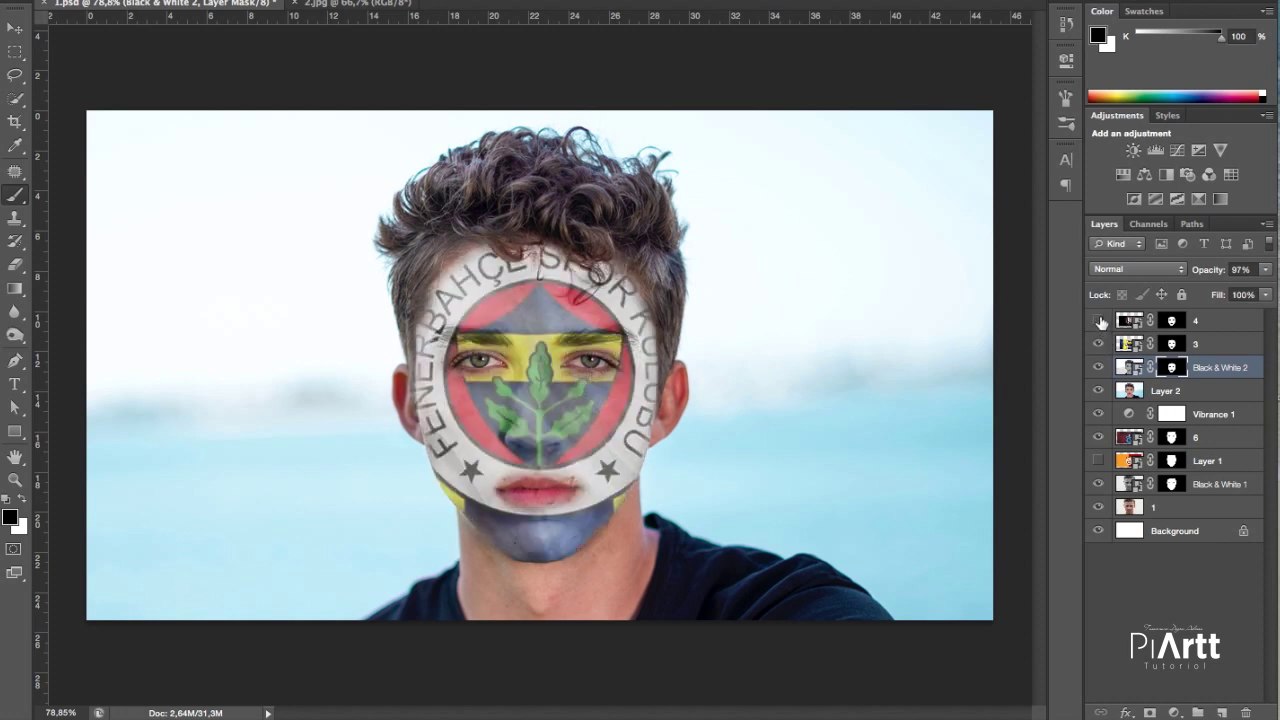
pyautogui.click(1100, 344)
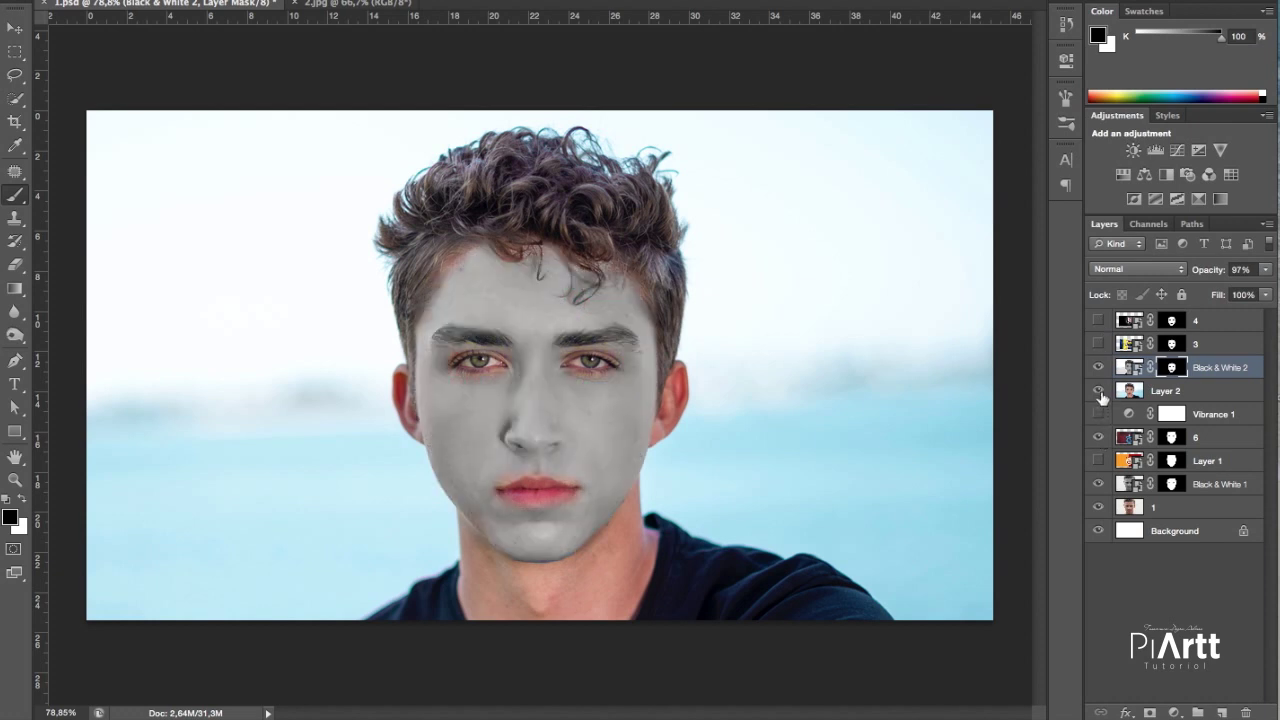
# Step: Reveal the first portrait by hiding Vibrance 1, Layer 2 and Black & White 2, and swap layer 6's logo for Layer 1's Galatasaray logo
pyautogui.click(1099, 391)
pyautogui.click(1099, 367)
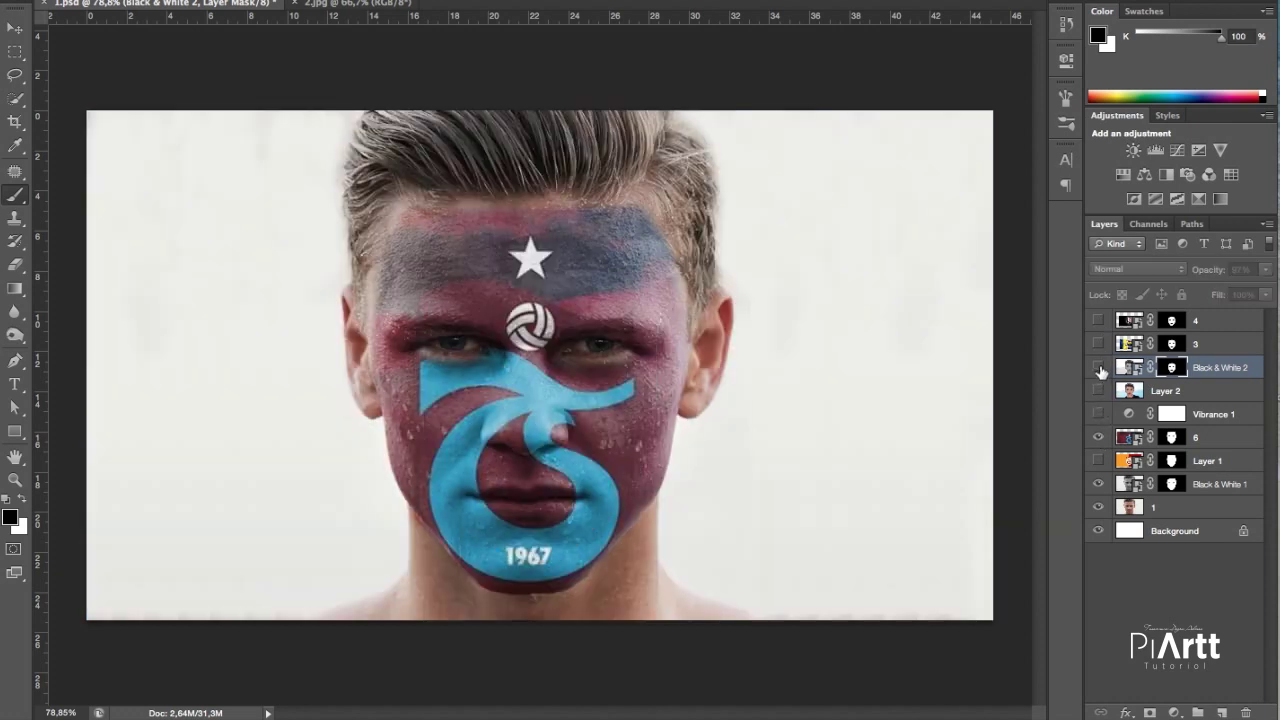
pyautogui.click(1098, 439)
pyautogui.click(1099, 462)
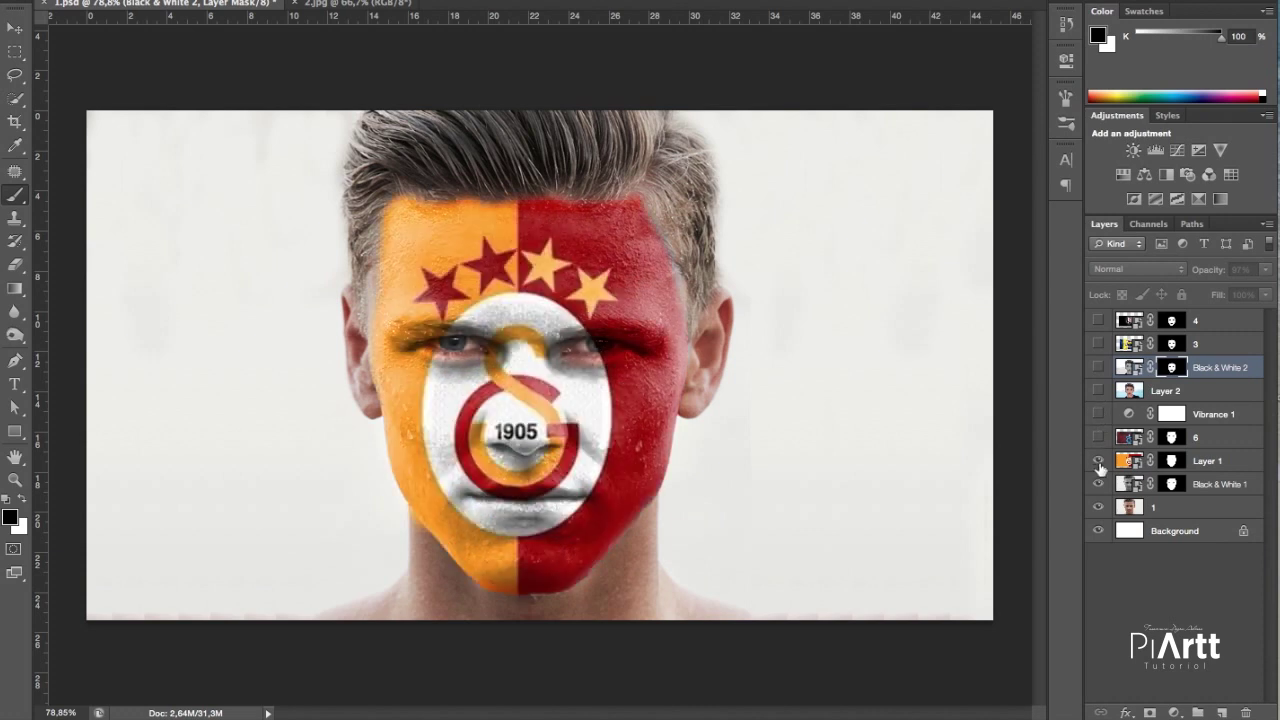